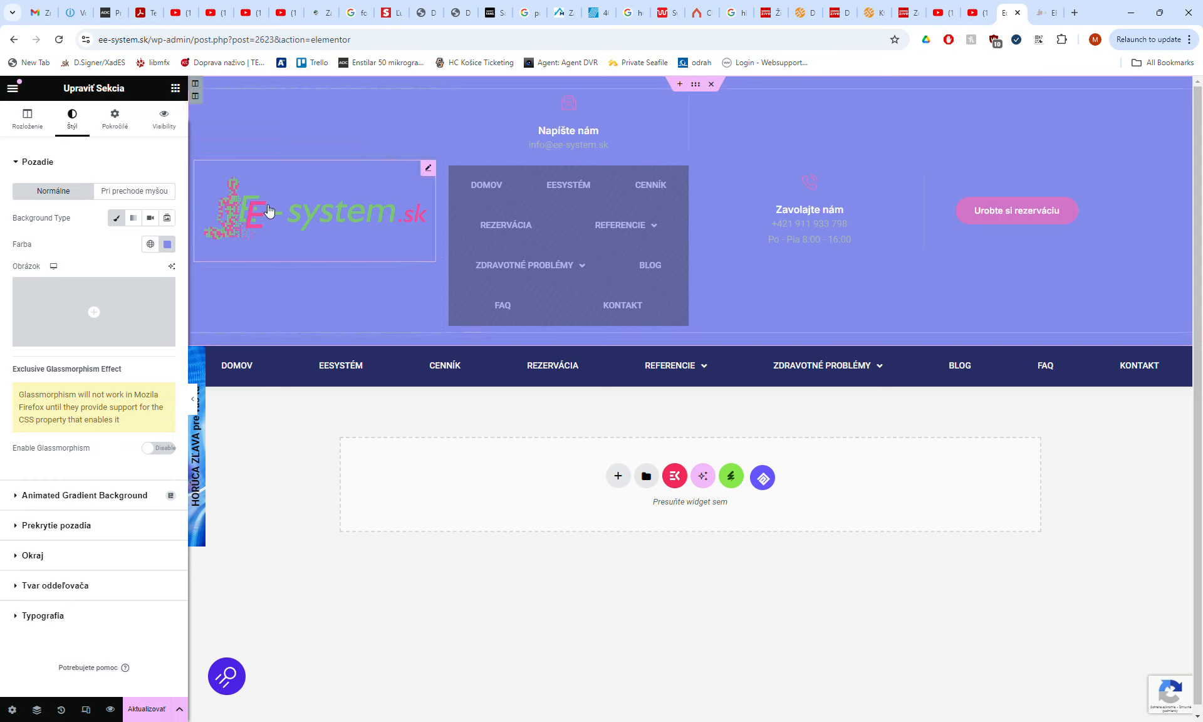
{"action": "left_click", "coordinate": [15, 89]}
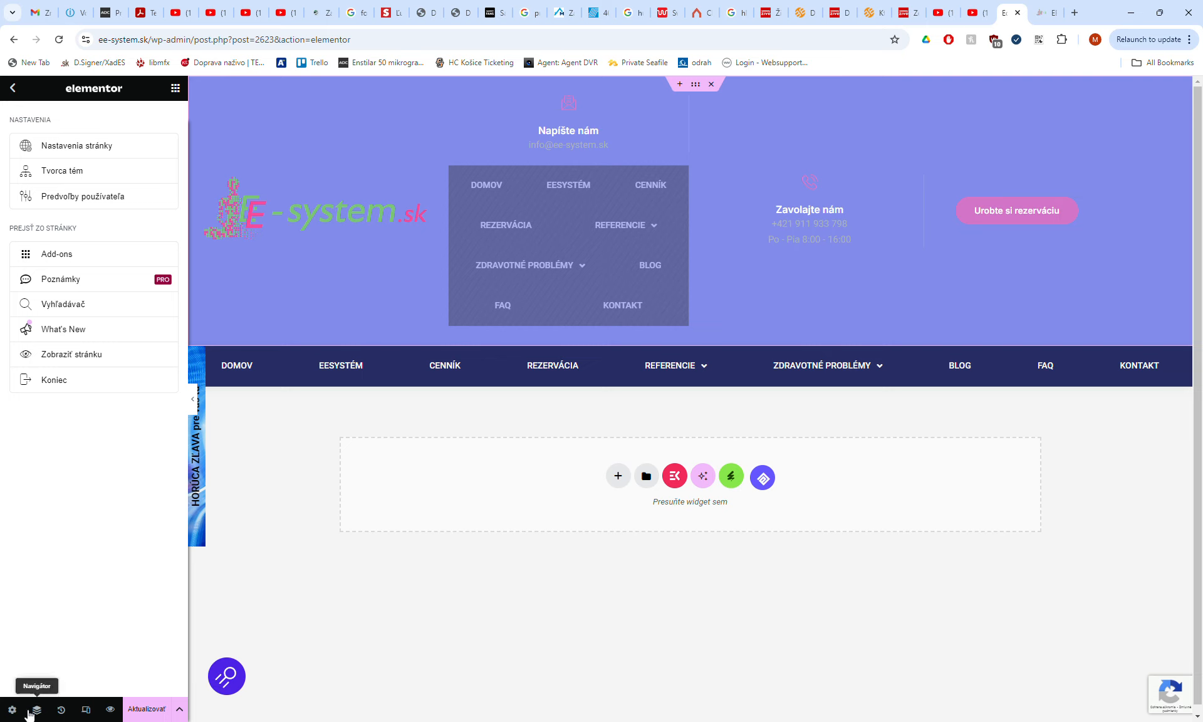
{"action": "left_click", "coordinate": [13, 88]}
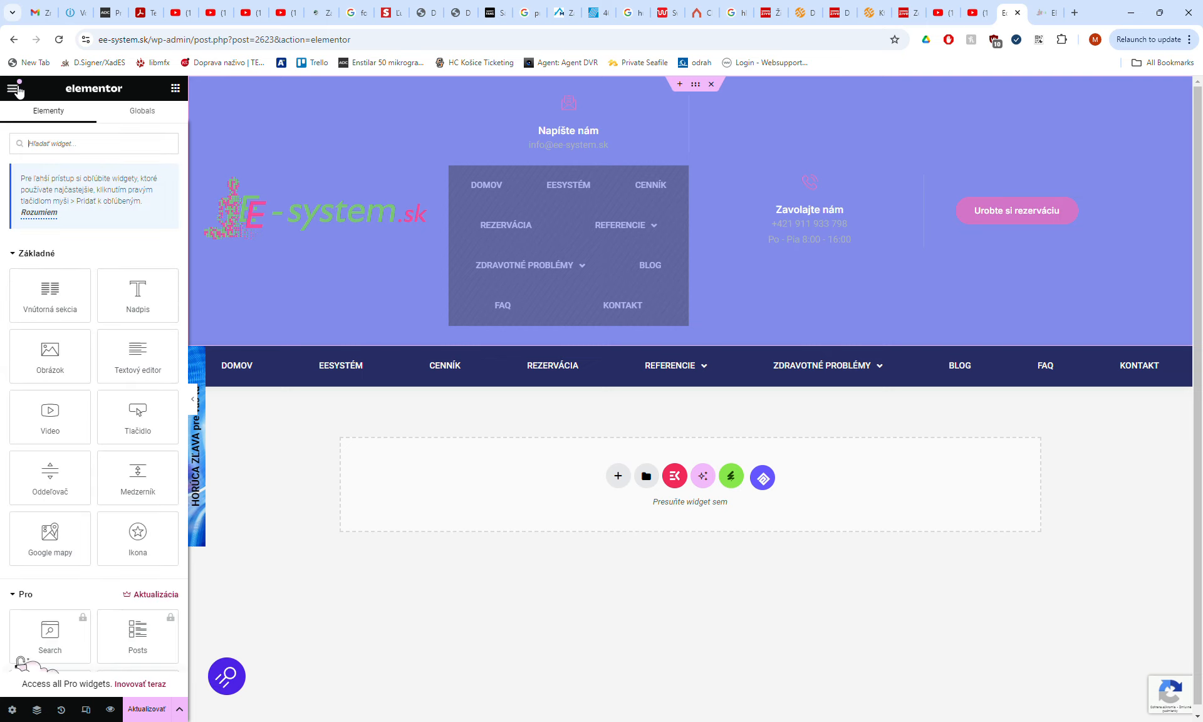
{"action": "left_click", "coordinate": [14, 90]}
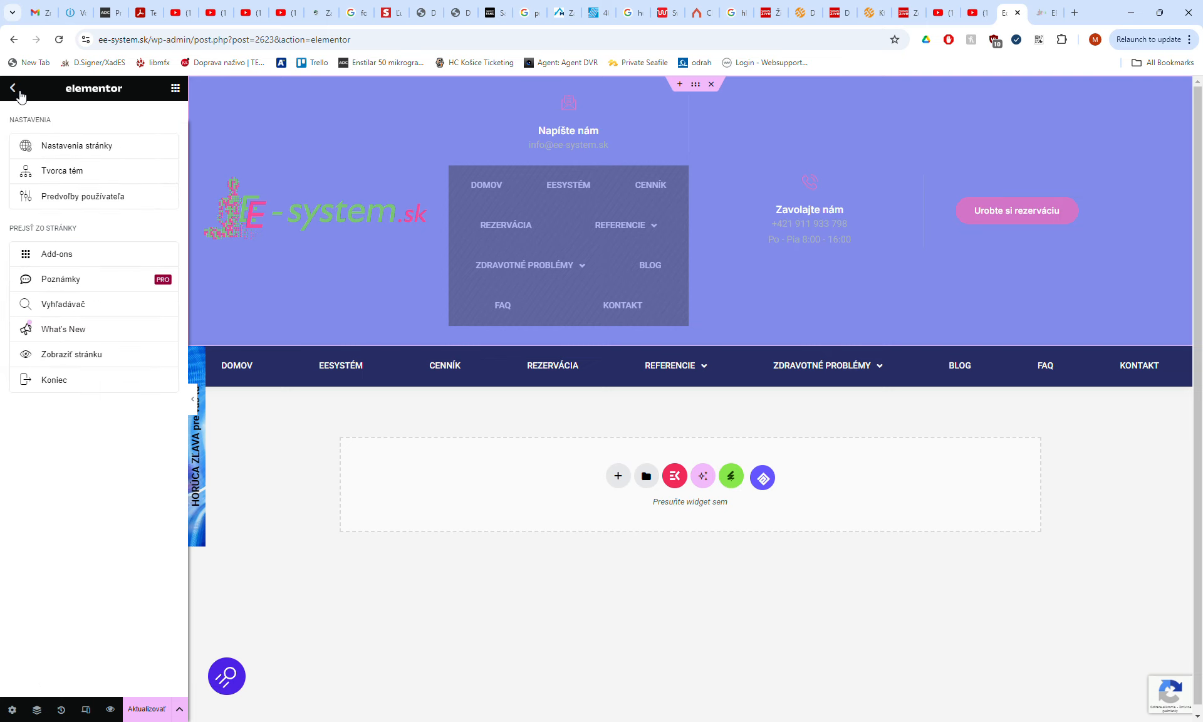
{"action": "left_click", "coordinate": [19, 92]}
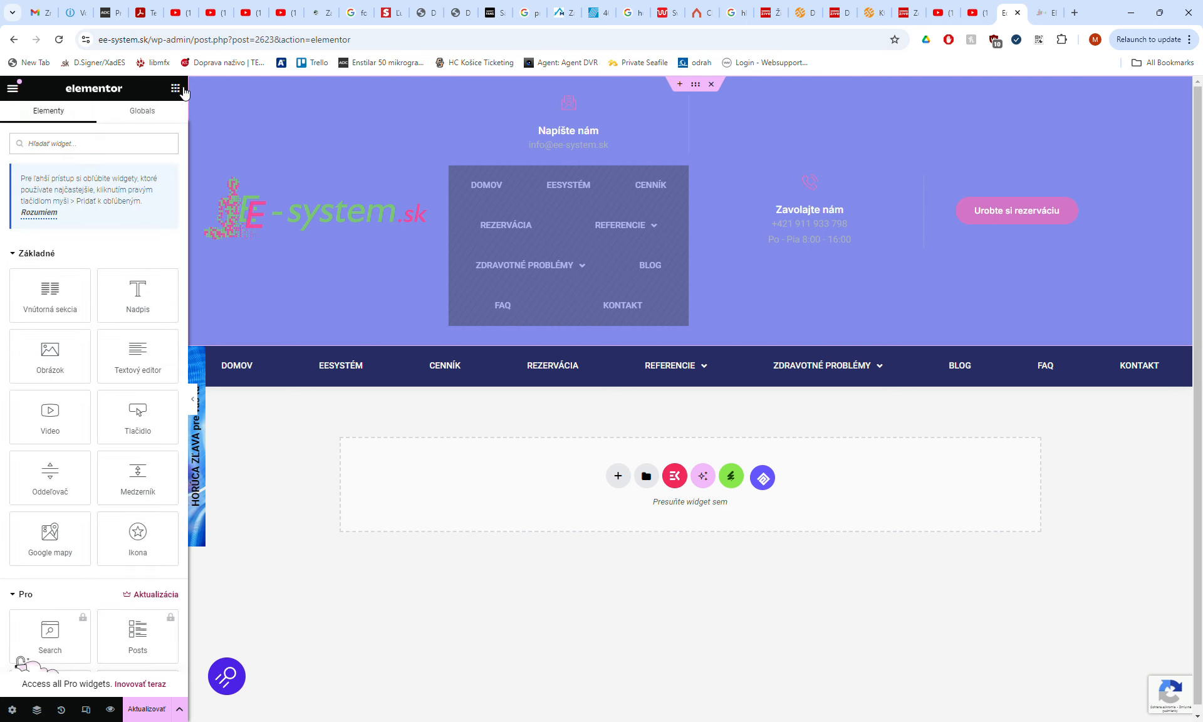
{"action": "left_click_drag", "start_coordinate": [158, 47], "coordinate": [414, 45]}
{"action": "key", "text": "BackSpace"}
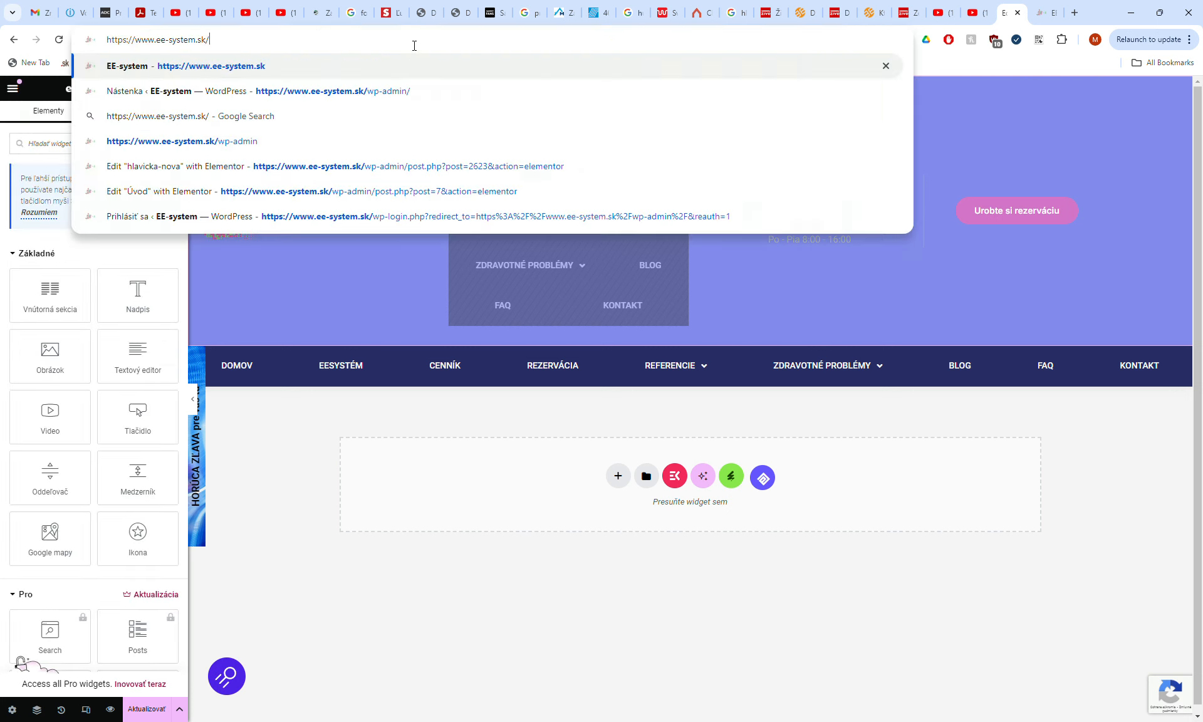
{"action": "key", "text": "Return"}
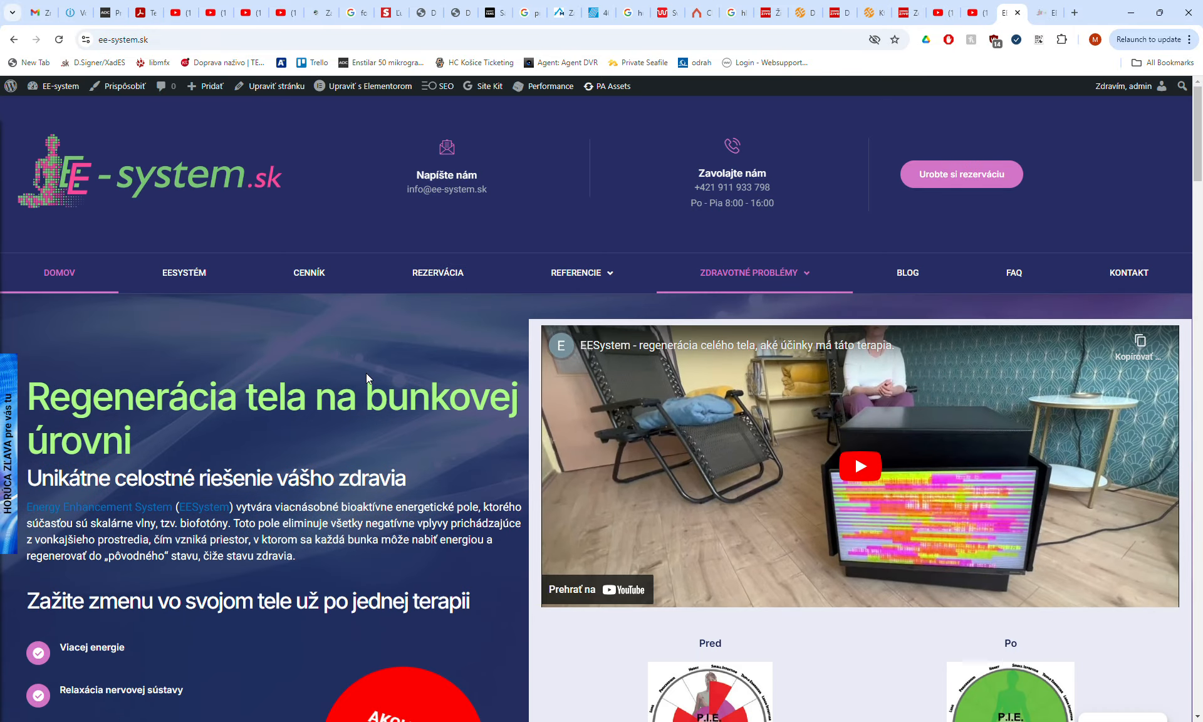
Open the homepage for editing in WordPress and launch its Elementor editor.
{"action": "scroll", "coordinate": [371, 381], "scroll_direction": "down", "scroll_amount": 12}
{"action": "scroll", "coordinate": [371, 380], "scroll_direction": "up", "scroll_amount": 12}
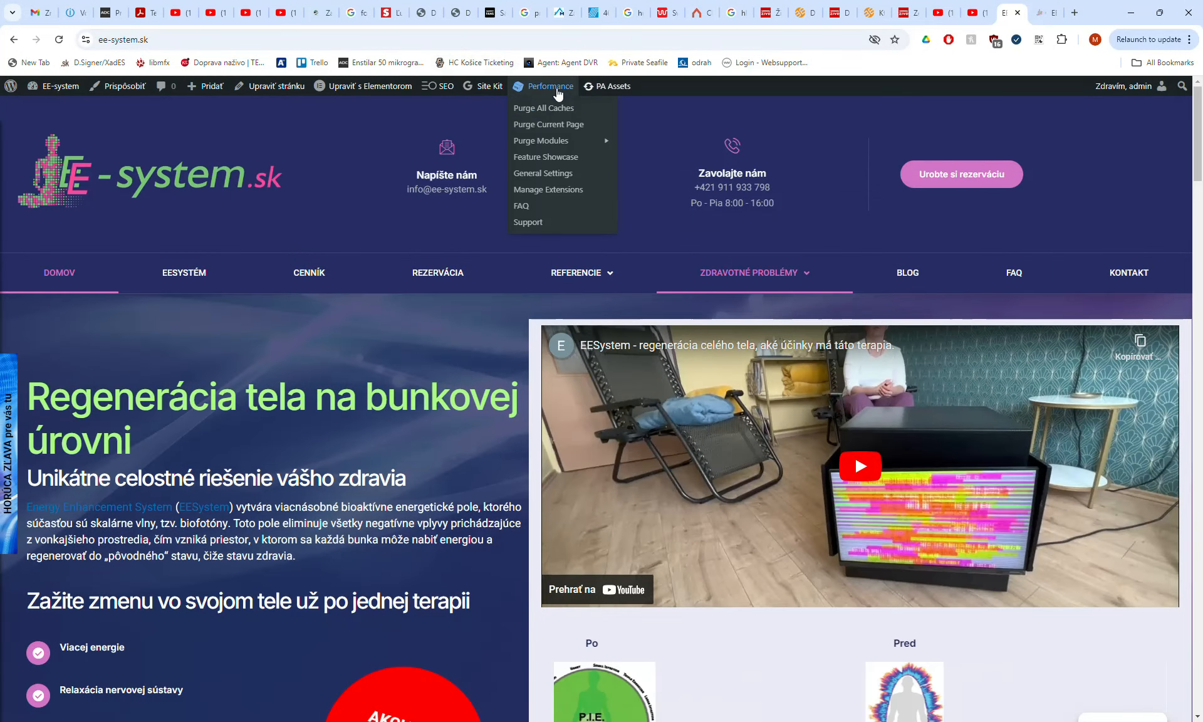
{"action": "left_click", "coordinate": [275, 89]}
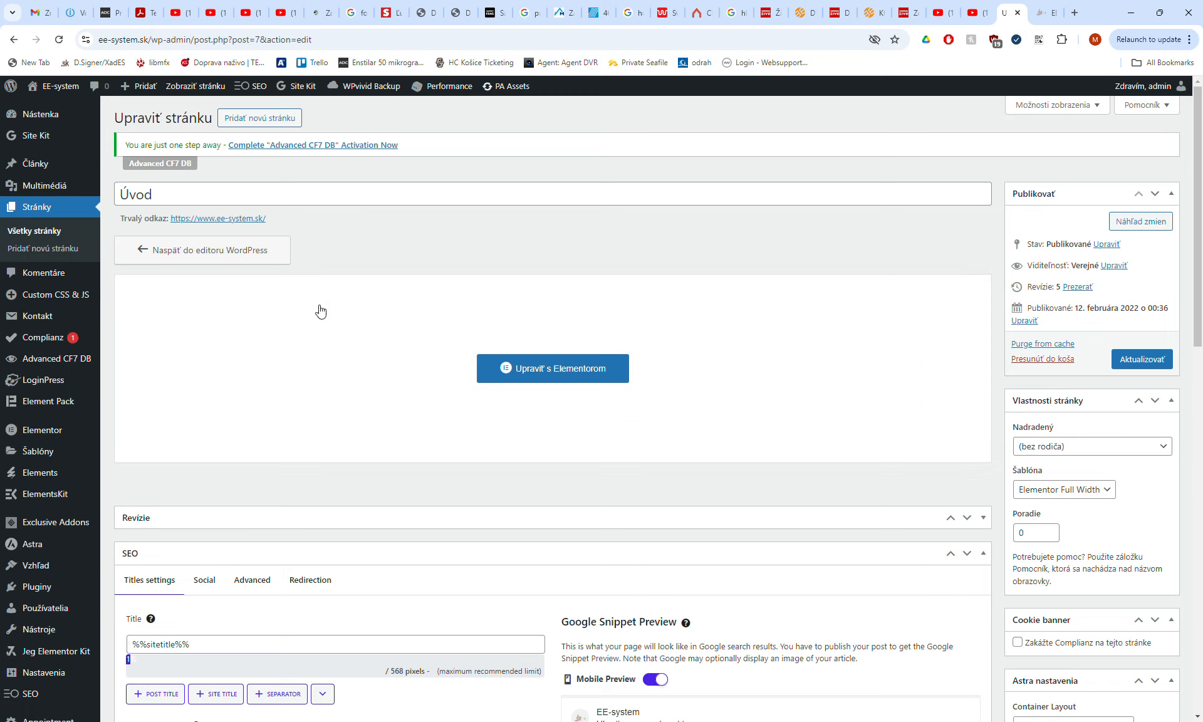
{"action": "left_click", "coordinate": [555, 370]}
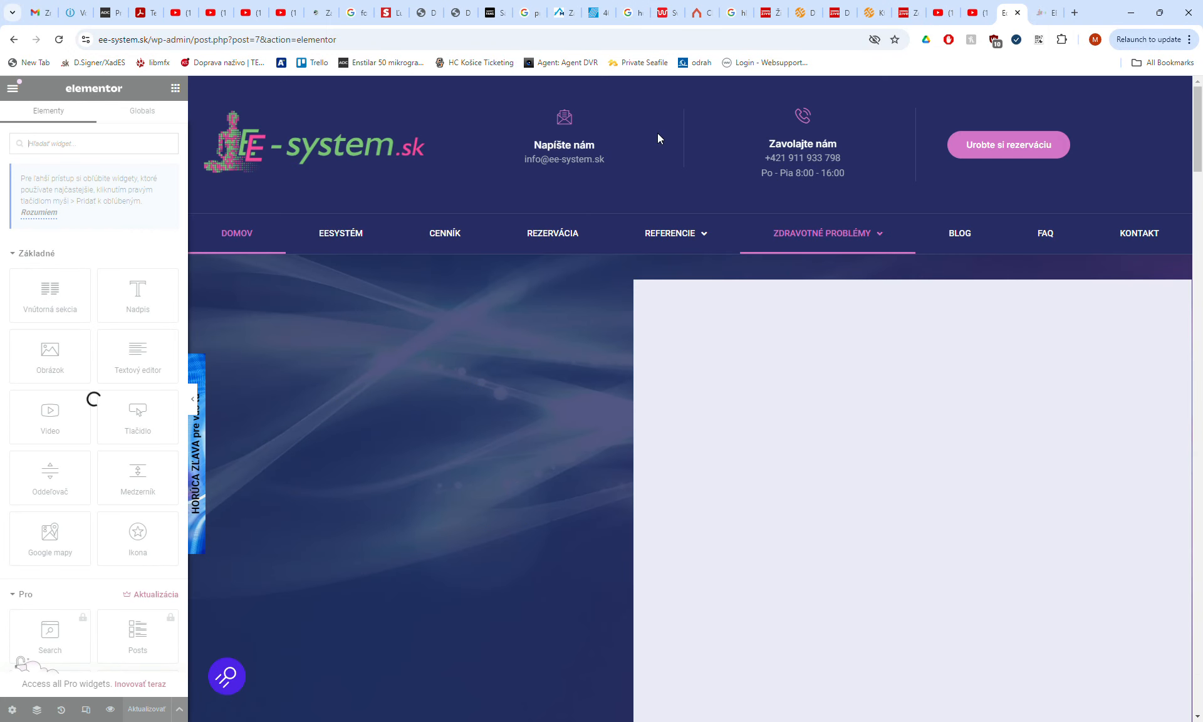
Look over the homepage's overall layout in the Elementor canvas, from the header and content sections to the footer.
{"action": "scroll", "coordinate": [580, 294], "scroll_direction": "down", "scroll_amount": 20}
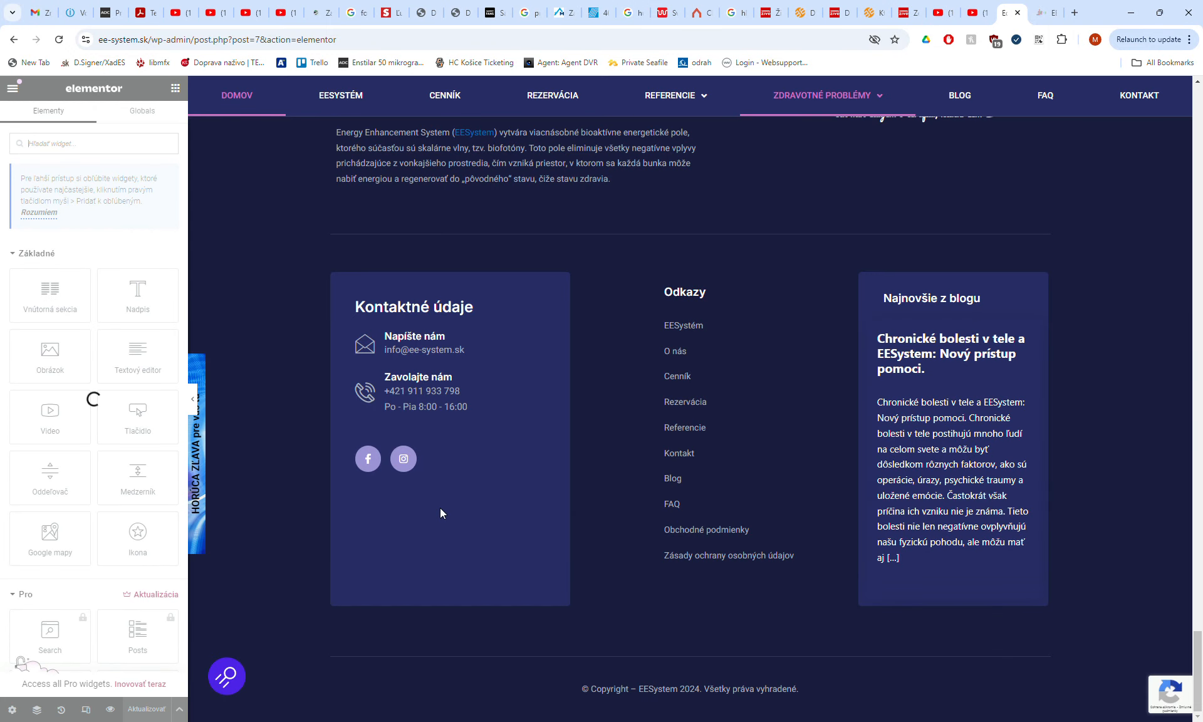
{"action": "scroll", "coordinate": [435, 441], "scroll_direction": "up", "scroll_amount": 10}
{"action": "scroll", "coordinate": [432, 442], "scroll_direction": "up", "scroll_amount": 15}
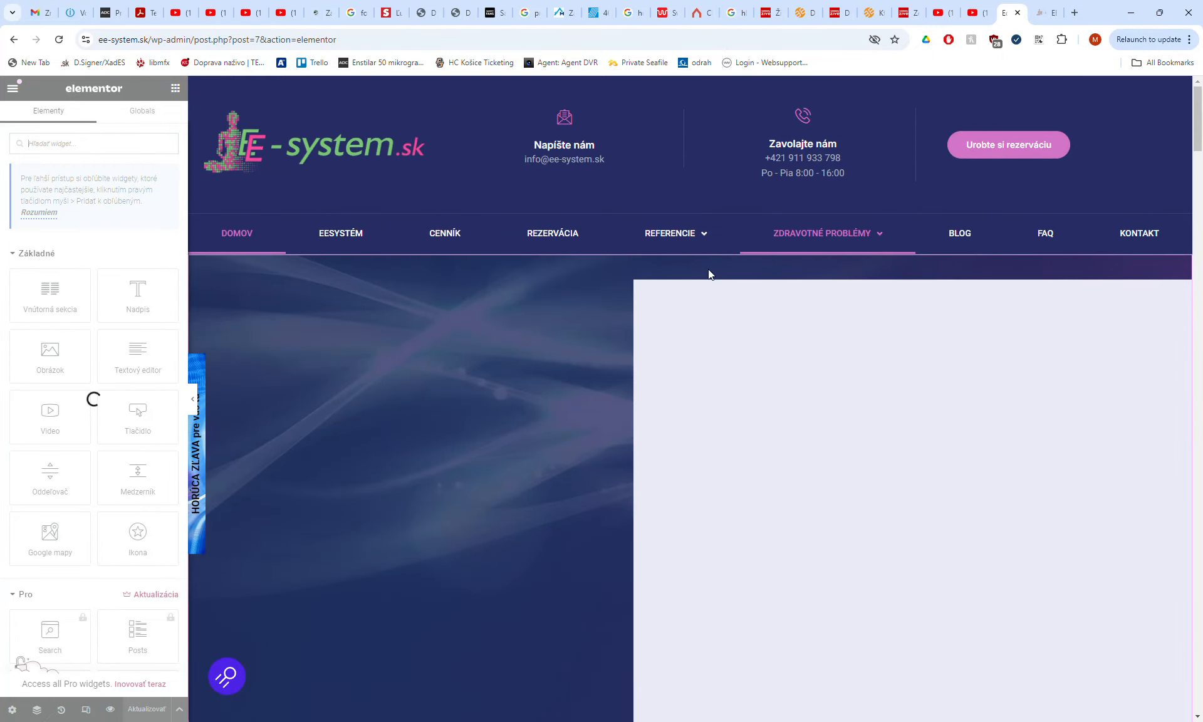
{"action": "scroll", "coordinate": [450, 355], "scroll_direction": "down", "scroll_amount": 2}
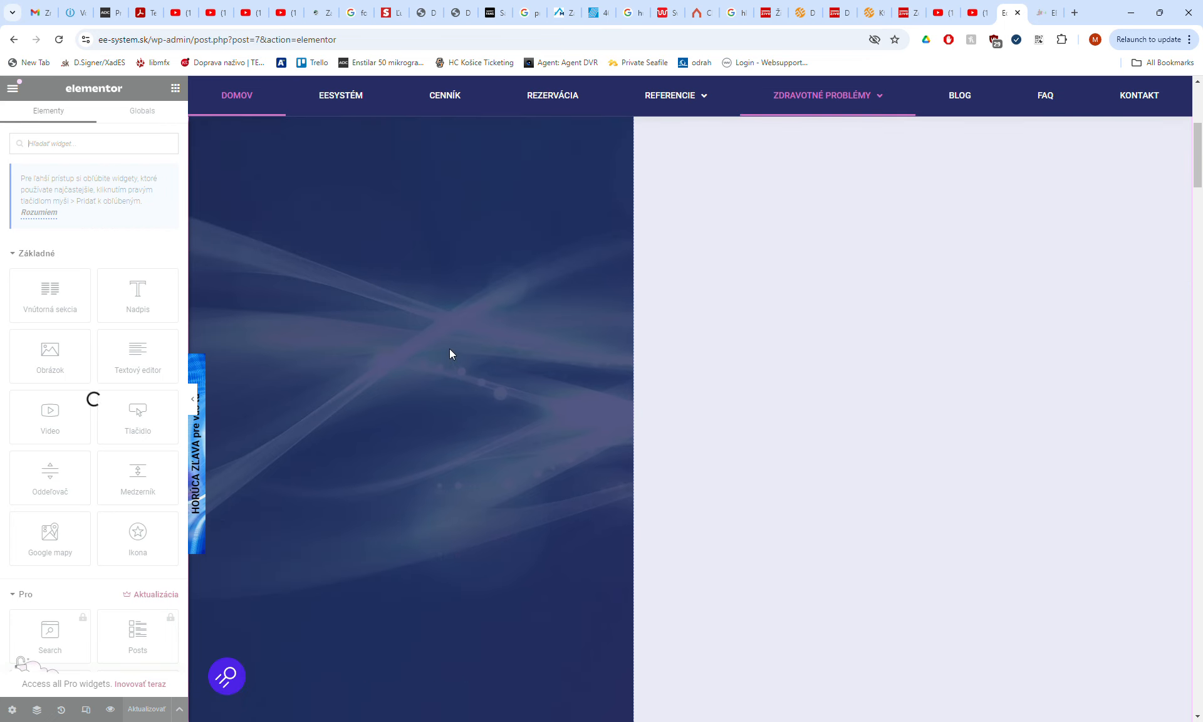
{"action": "scroll", "coordinate": [450, 349], "scroll_direction": "down", "scroll_amount": 5}
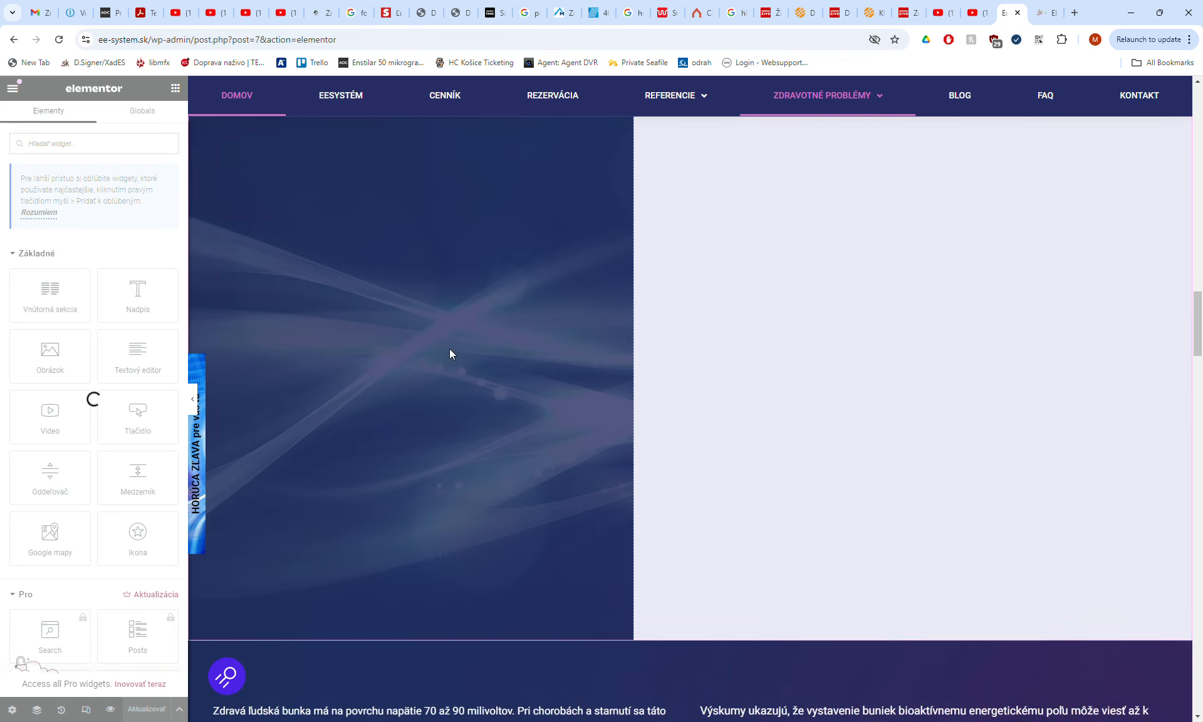
{"action": "scroll", "coordinate": [449, 349], "scroll_direction": "down", "scroll_amount": 6}
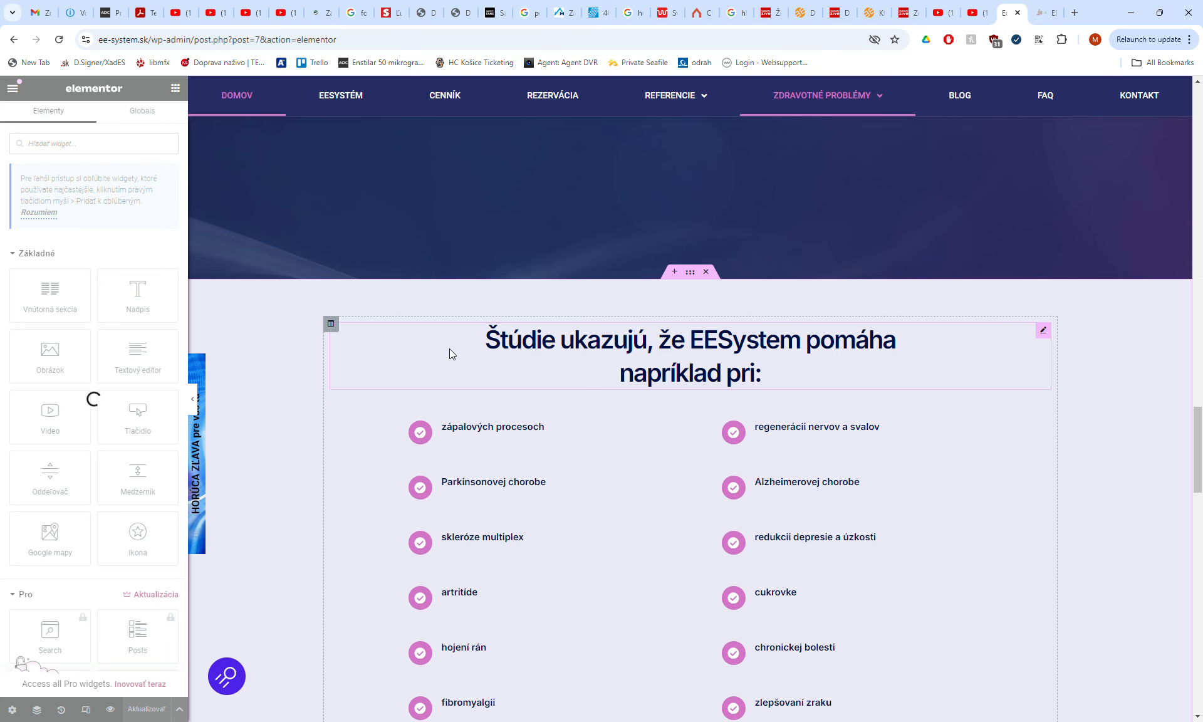
{"action": "scroll", "coordinate": [449, 348], "scroll_direction": "up", "scroll_amount": 2}
{"action": "scroll", "coordinate": [449, 348], "scroll_direction": "up", "scroll_amount": 2}
{"action": "scroll", "coordinate": [450, 349], "scroll_direction": "down", "scroll_amount": 7}
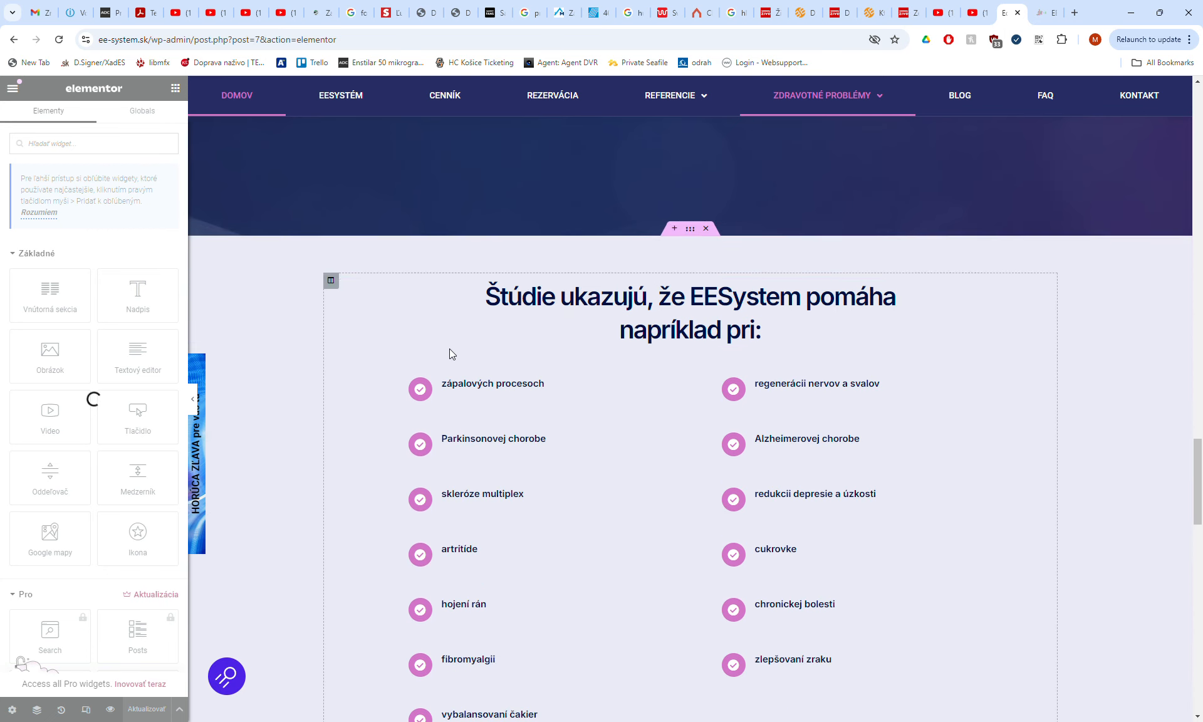
{"action": "scroll", "coordinate": [344, 318], "scroll_direction": "down", "scroll_amount": 10}
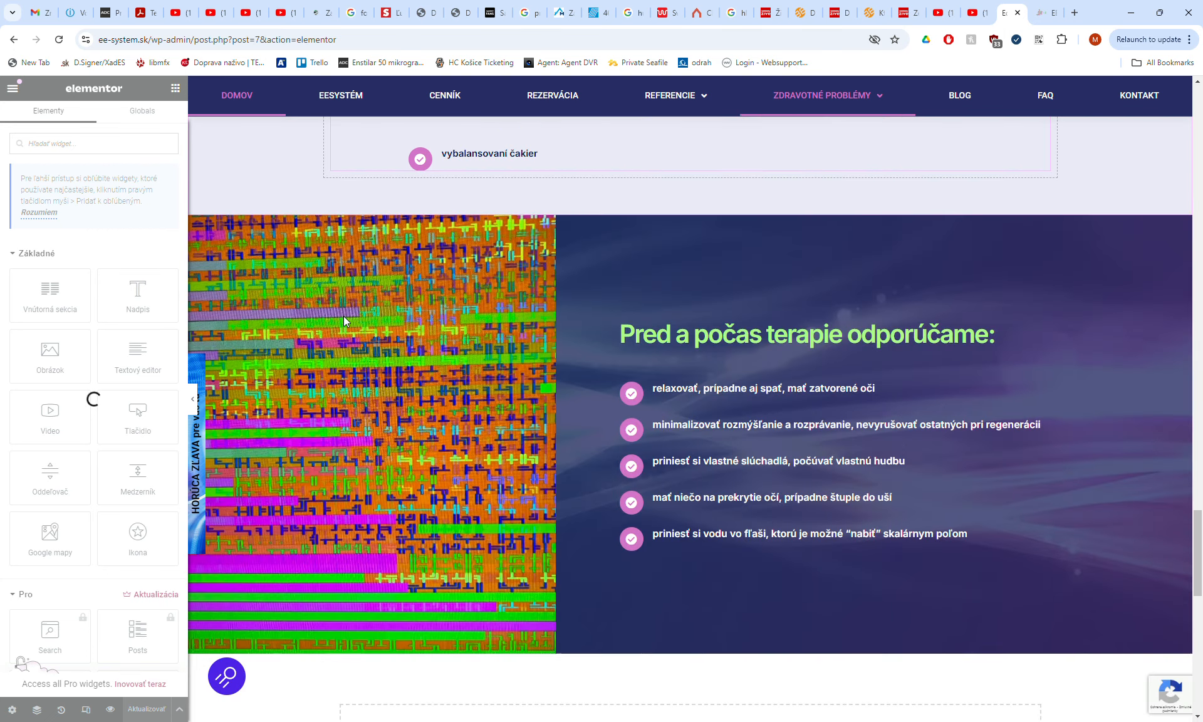
{"action": "scroll", "coordinate": [636, 271], "scroll_direction": "down", "scroll_amount": 4}
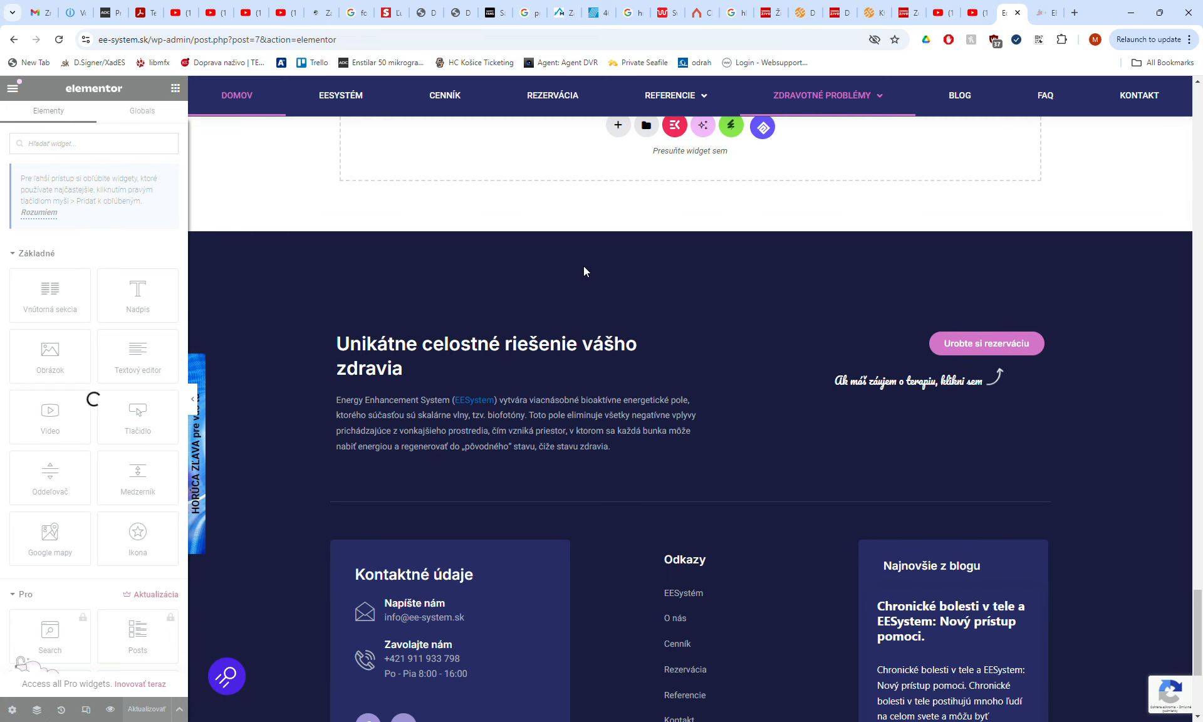
{"action": "scroll", "coordinate": [639, 303], "scroll_direction": "up", "scroll_amount": 2}
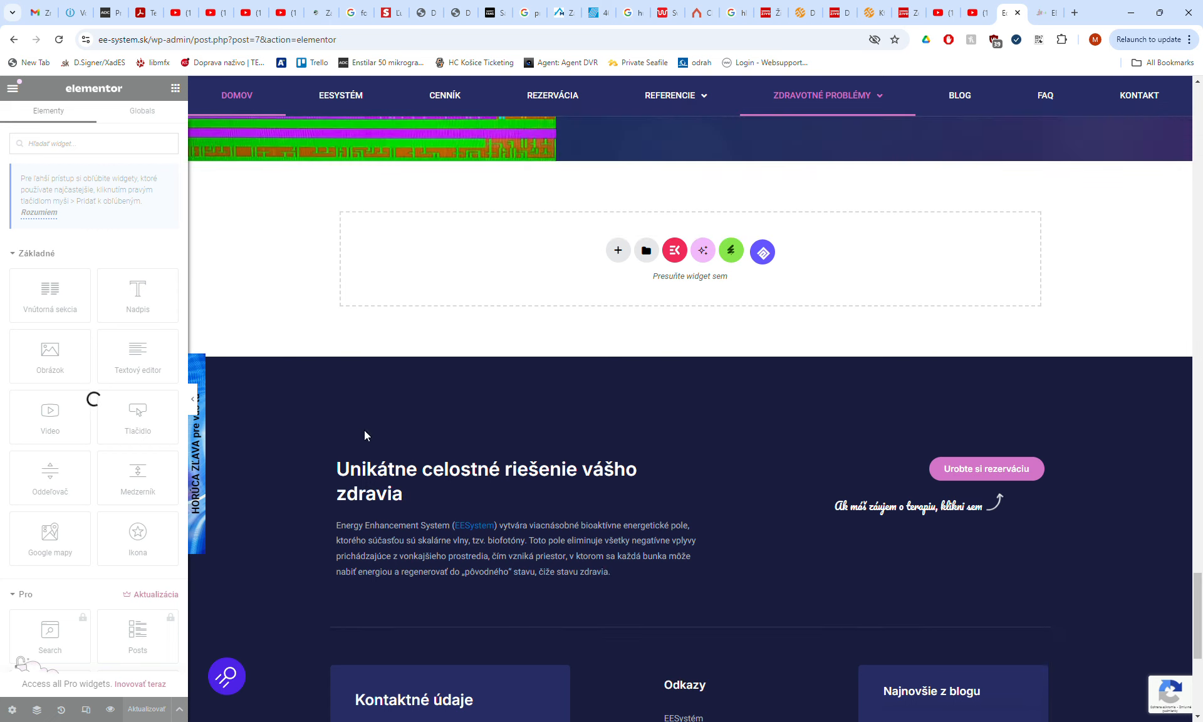
{"action": "scroll", "coordinate": [708, 446], "scroll_direction": "up", "scroll_amount": 15}
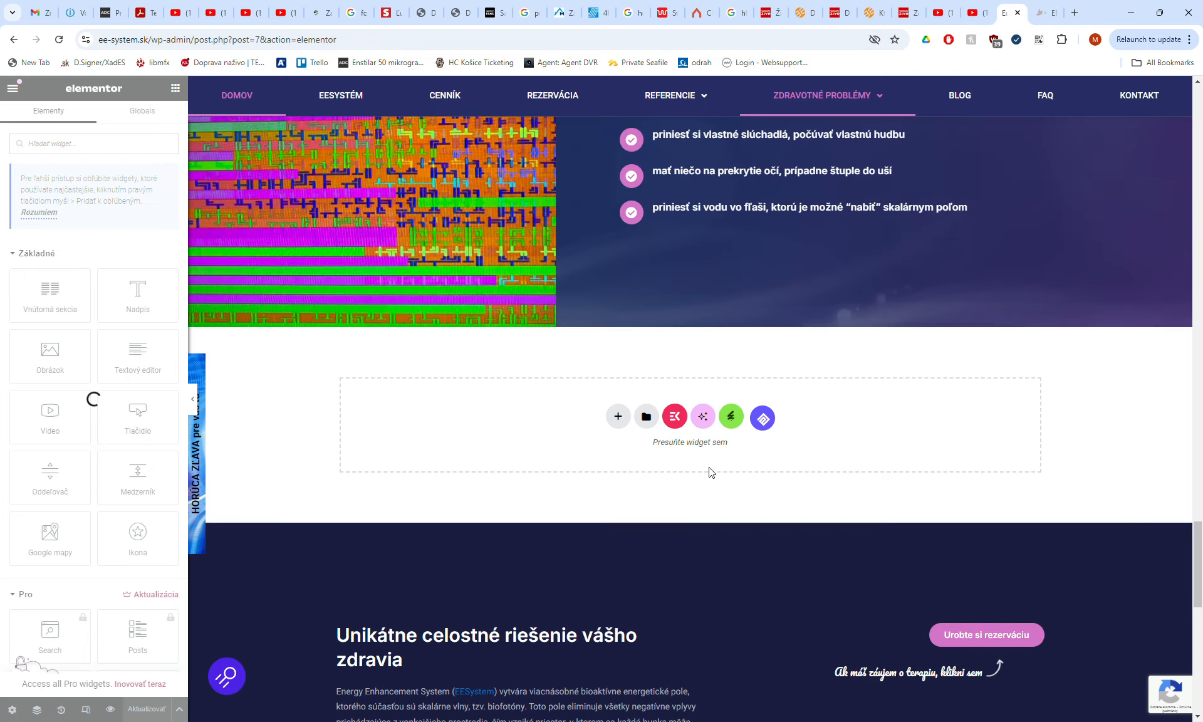
{"action": "scroll", "coordinate": [708, 472], "scroll_direction": "up", "scroll_amount": 3}
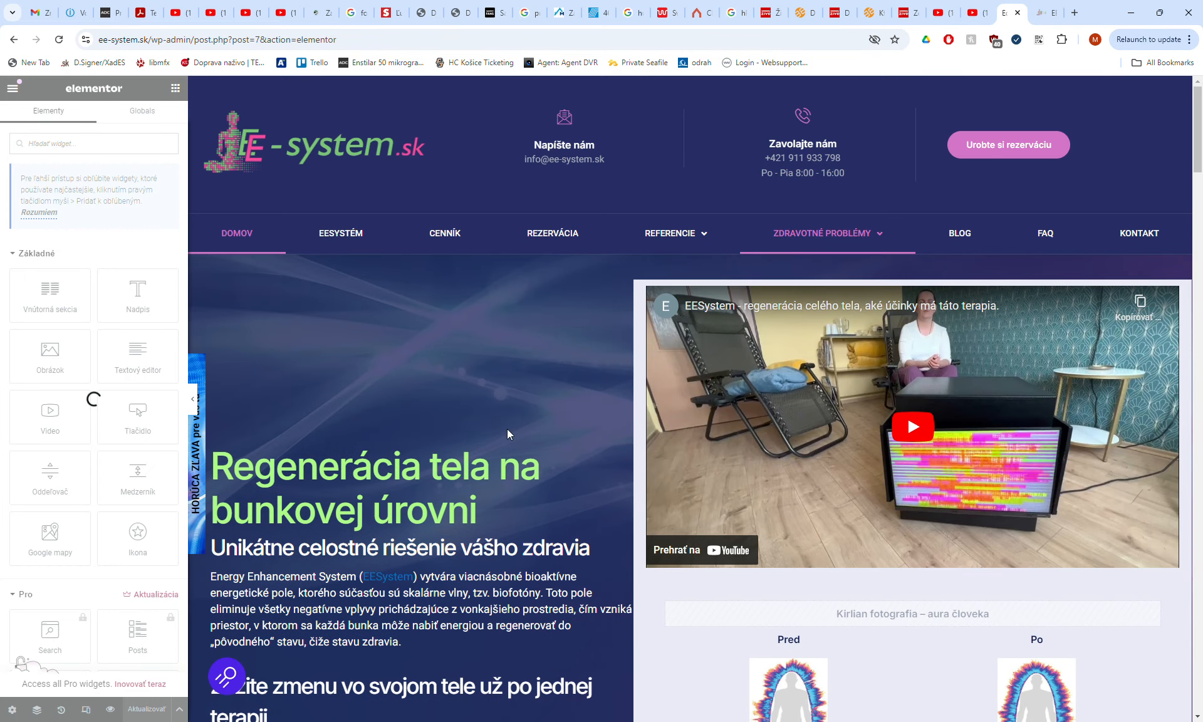
{"action": "scroll", "coordinate": [491, 416], "scroll_direction": "down", "scroll_amount": 10}
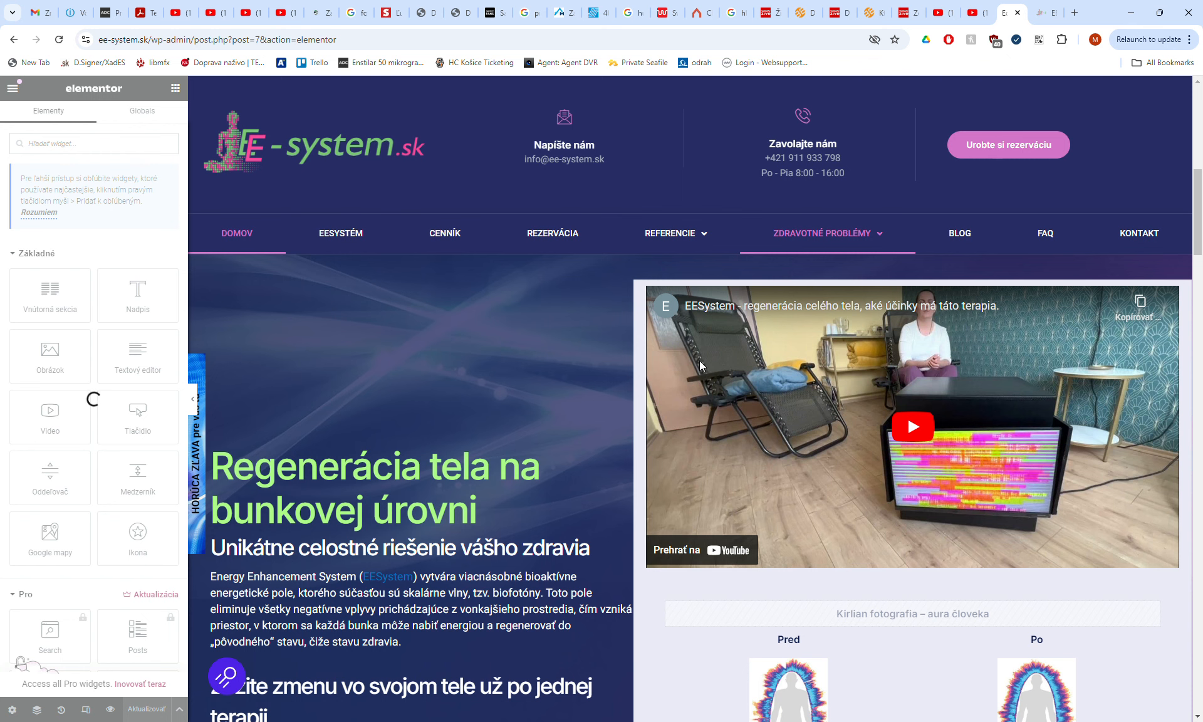
{"action": "scroll", "coordinate": [811, 332], "scroll_direction": "down", "scroll_amount": 3}
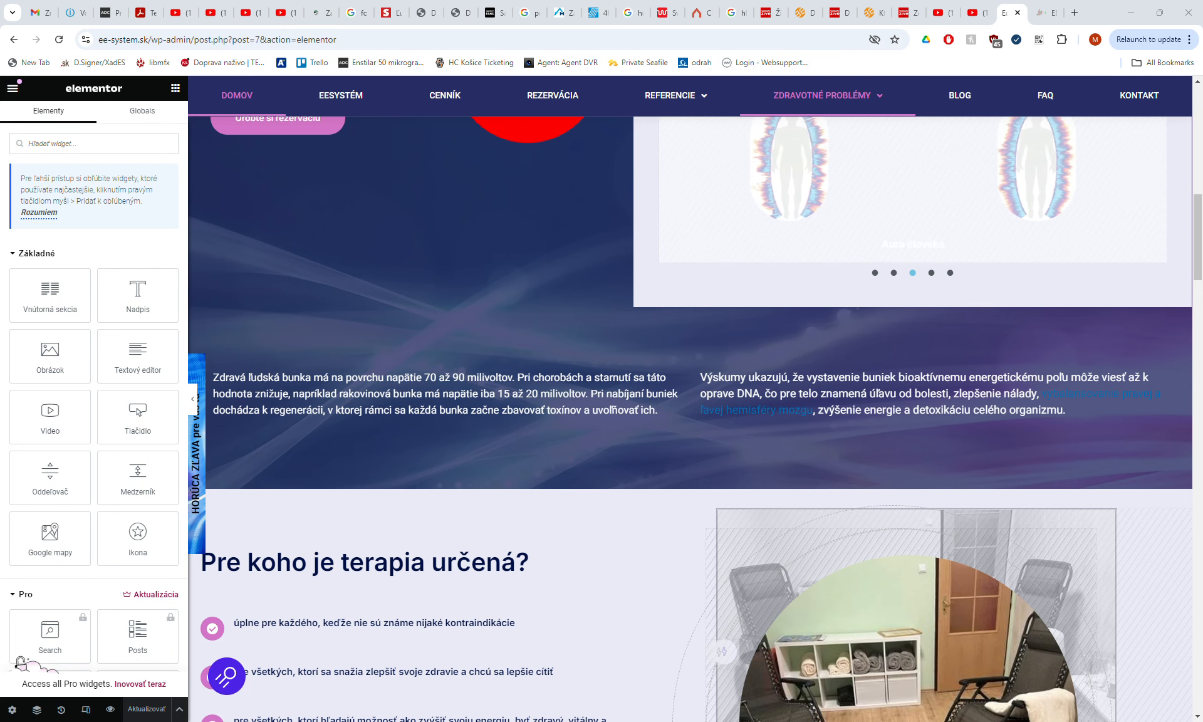
Review the homepage section by section, including the hero, "Pre koho je terapia určená?", "Čo môžete očakávať?", the recommendations and the footer.
{"action": "scroll", "coordinate": [630, 647], "scroll_direction": "up", "scroll_amount": 15}
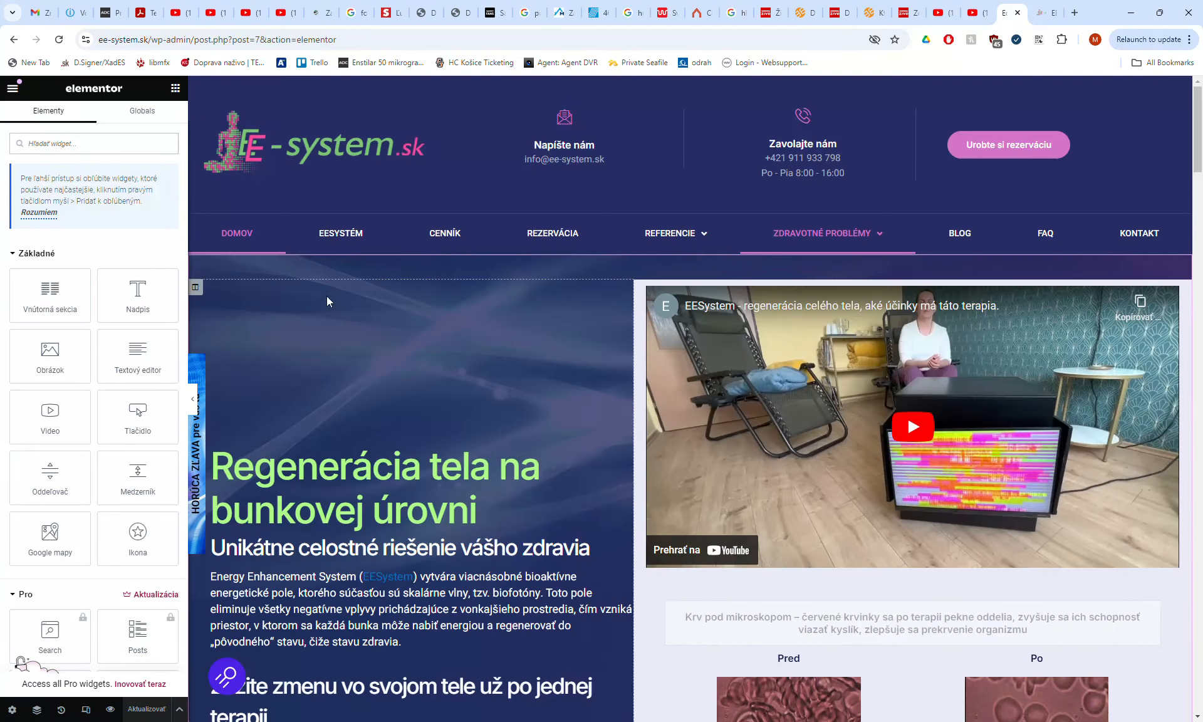
{"action": "scroll", "coordinate": [410, 436], "scroll_direction": "down", "scroll_amount": 13}
{"action": "scroll", "coordinate": [408, 432], "scroll_direction": "down", "scroll_amount": 6}
{"action": "scroll", "coordinate": [344, 287], "scroll_direction": "up", "scroll_amount": 2}
{"action": "scroll", "coordinate": [326, 294], "scroll_direction": "down", "scroll_amount": 2}
{"action": "scroll", "coordinate": [292, 241], "scroll_direction": "up", "scroll_amount": 2}
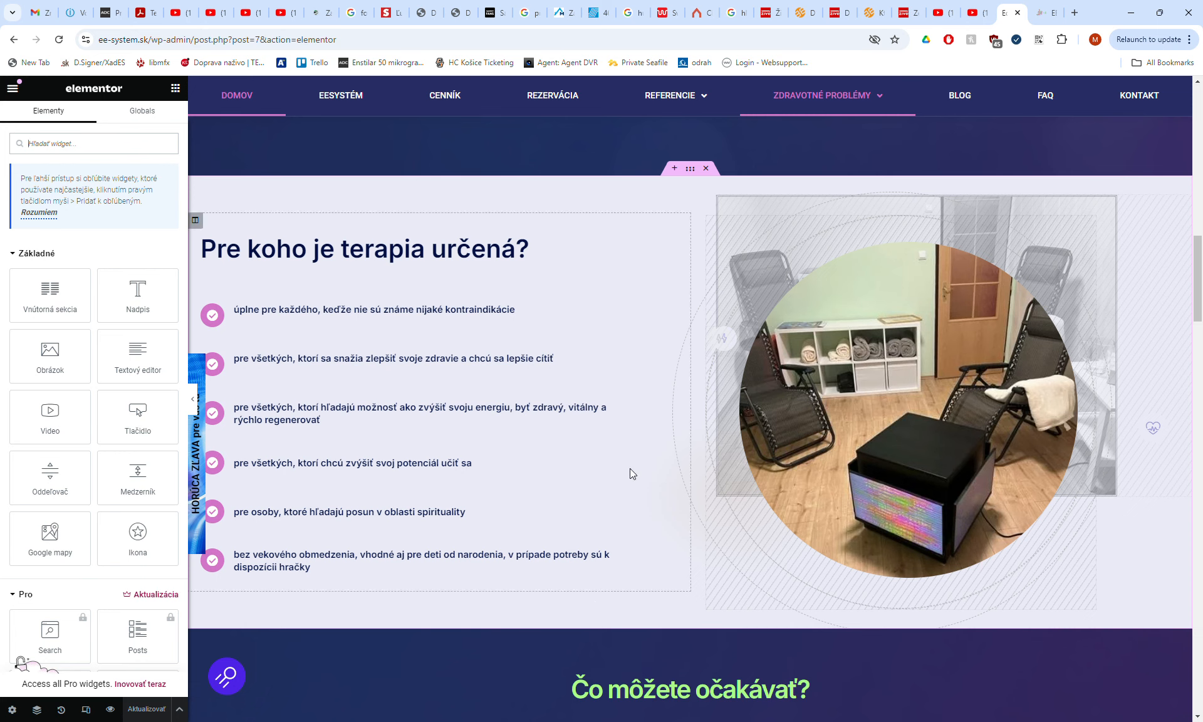
{"action": "scroll", "coordinate": [452, 355], "scroll_direction": "down", "scroll_amount": 7}
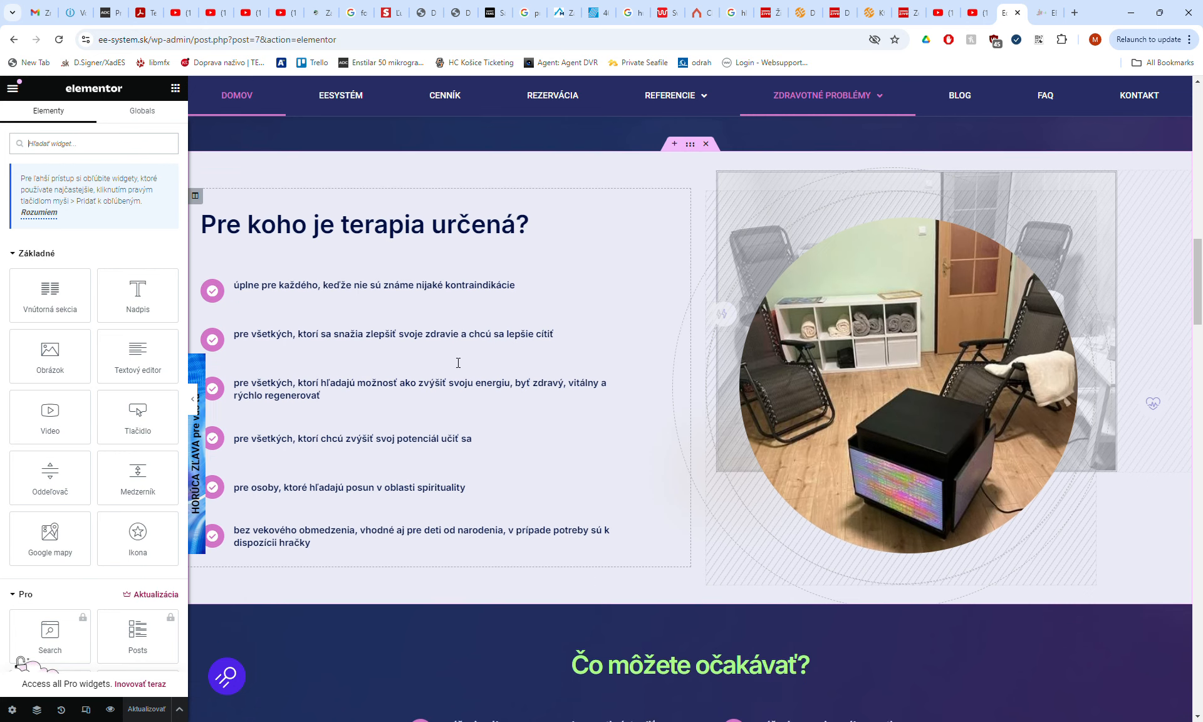
{"action": "scroll", "coordinate": [851, 474], "scroll_direction": "down", "scroll_amount": 14}
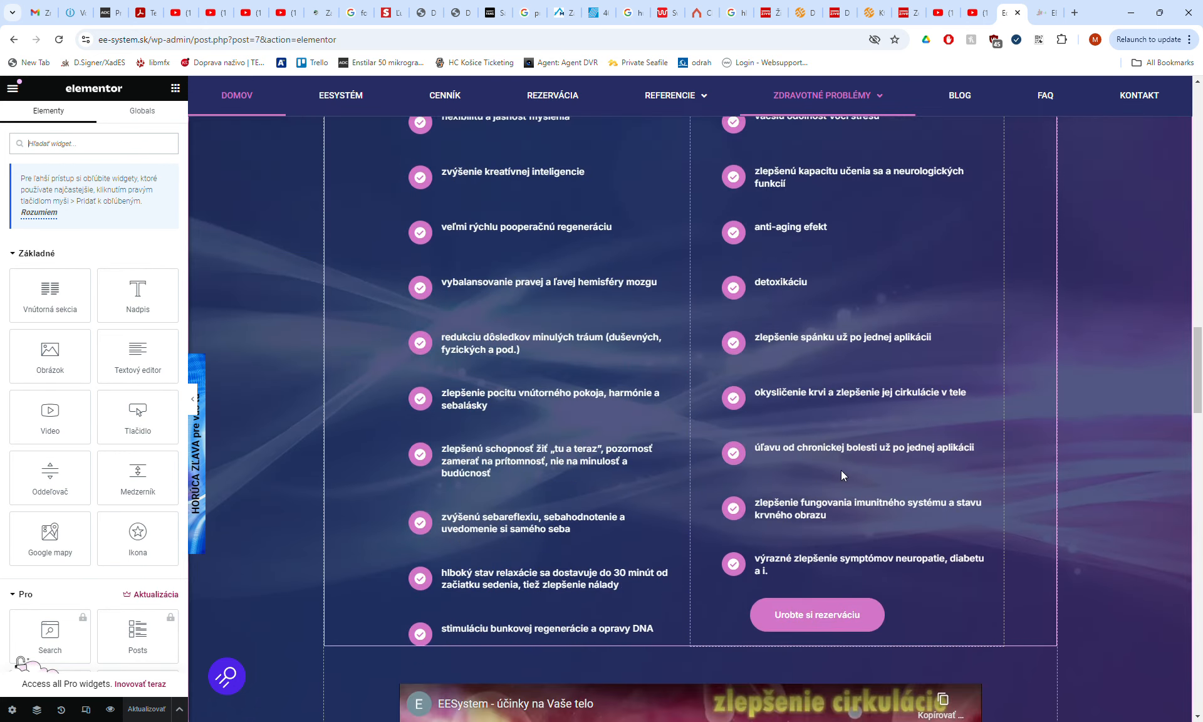
{"action": "scroll", "coordinate": [820, 474], "scroll_direction": "down", "scroll_amount": 7}
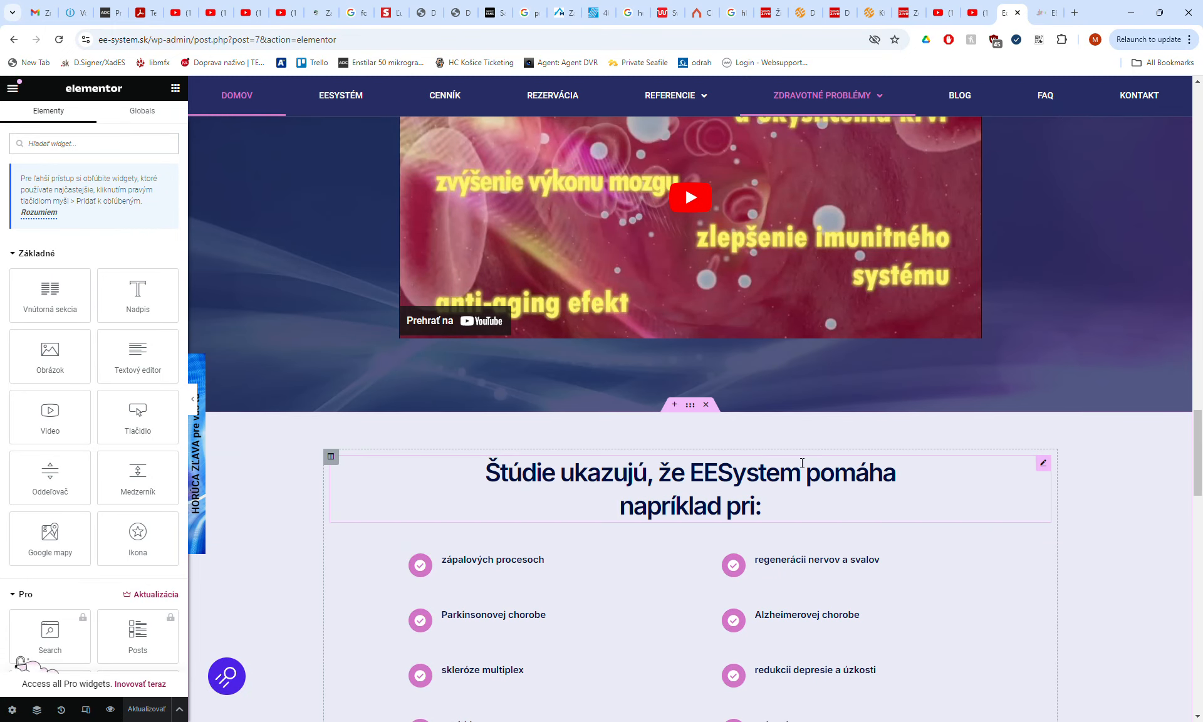
{"action": "scroll", "coordinate": [573, 445], "scroll_direction": "down", "scroll_amount": 8}
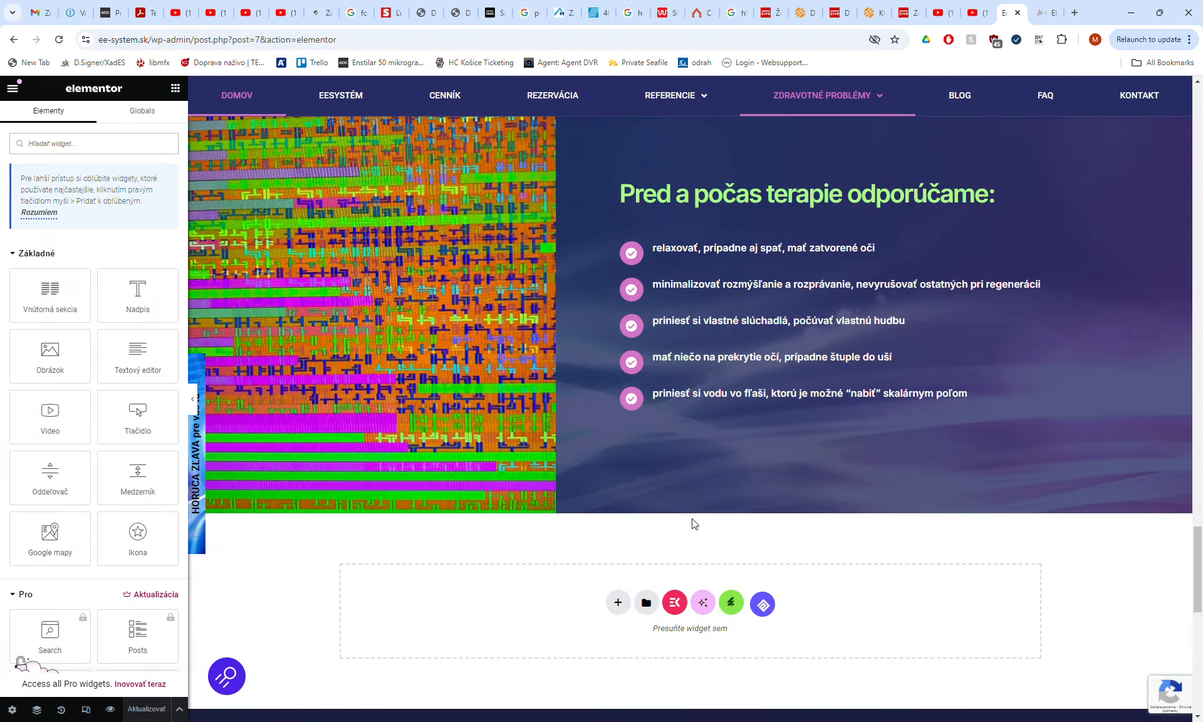
{"action": "scroll", "coordinate": [511, 530], "scroll_direction": "down", "scroll_amount": 7}
{"action": "scroll", "coordinate": [510, 525], "scroll_direction": "up", "scroll_amount": 4}
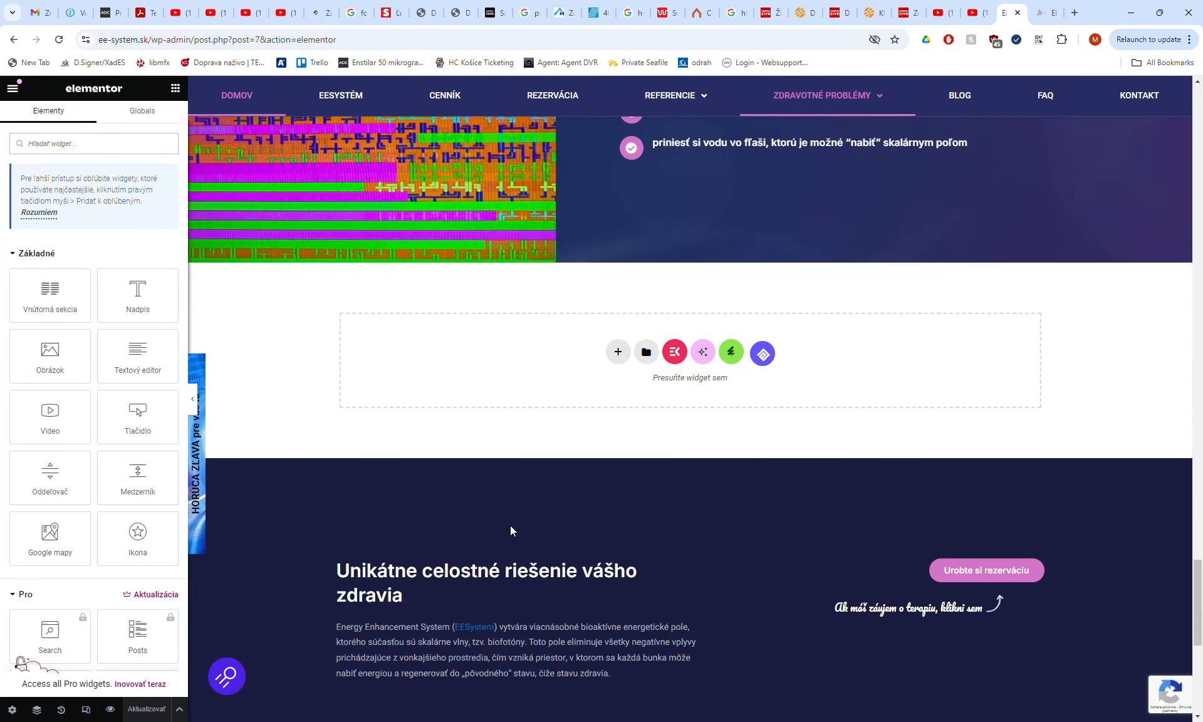
{"action": "scroll", "coordinate": [509, 532], "scroll_direction": "down", "scroll_amount": 6}
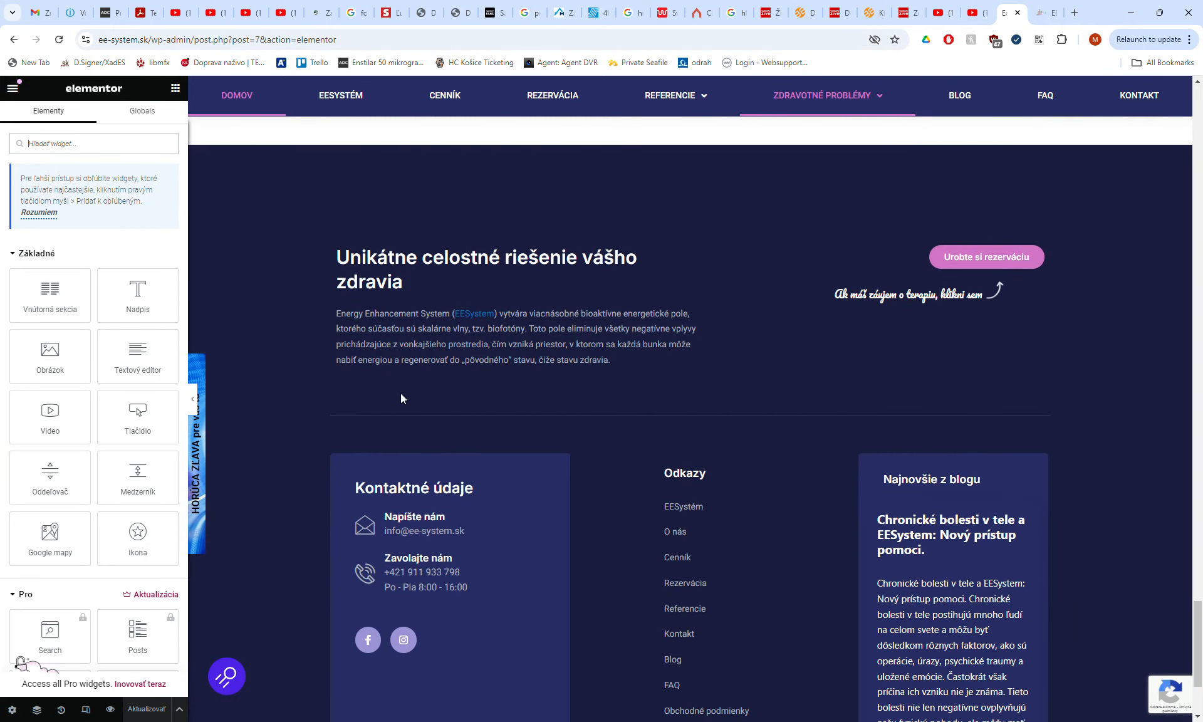
{"action": "scroll", "coordinate": [379, 381], "scroll_direction": "up", "scroll_amount": 15}
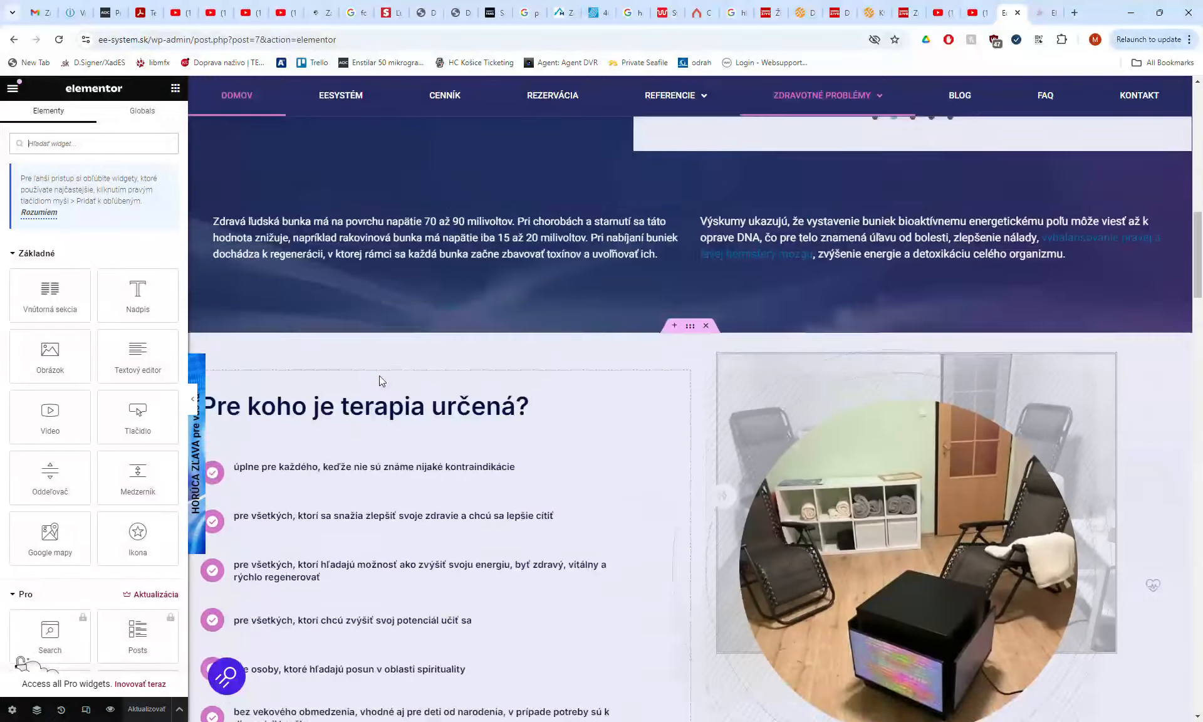
{"action": "scroll", "coordinate": [379, 376], "scroll_direction": "up", "scroll_amount": 5}
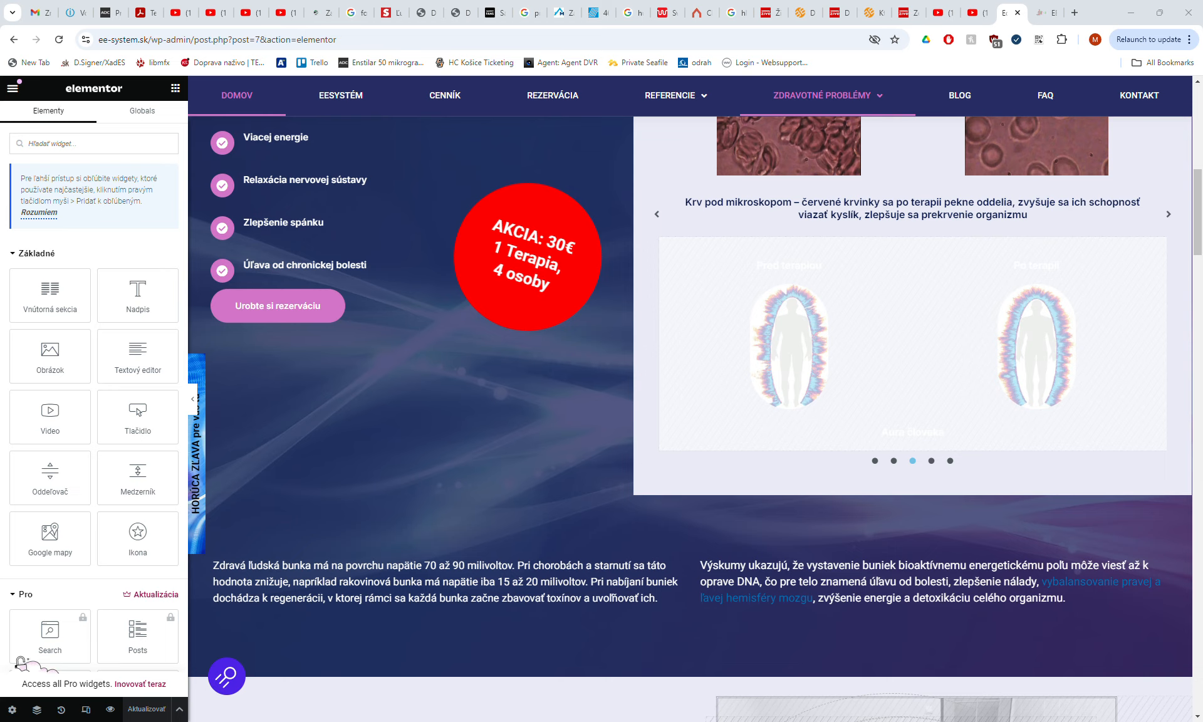
{"action": "scroll", "coordinate": [664, 351], "scroll_direction": "up", "scroll_amount": 6}
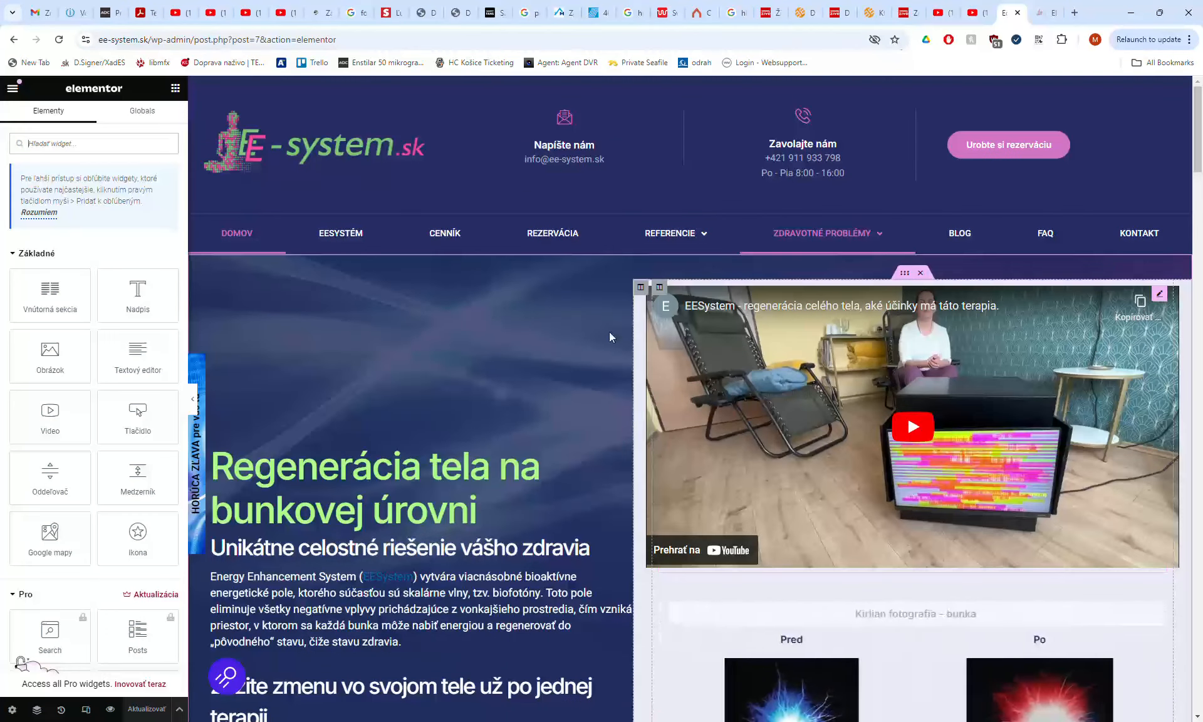
{"action": "scroll", "coordinate": [620, 451], "scroll_direction": "down", "scroll_amount": 1}
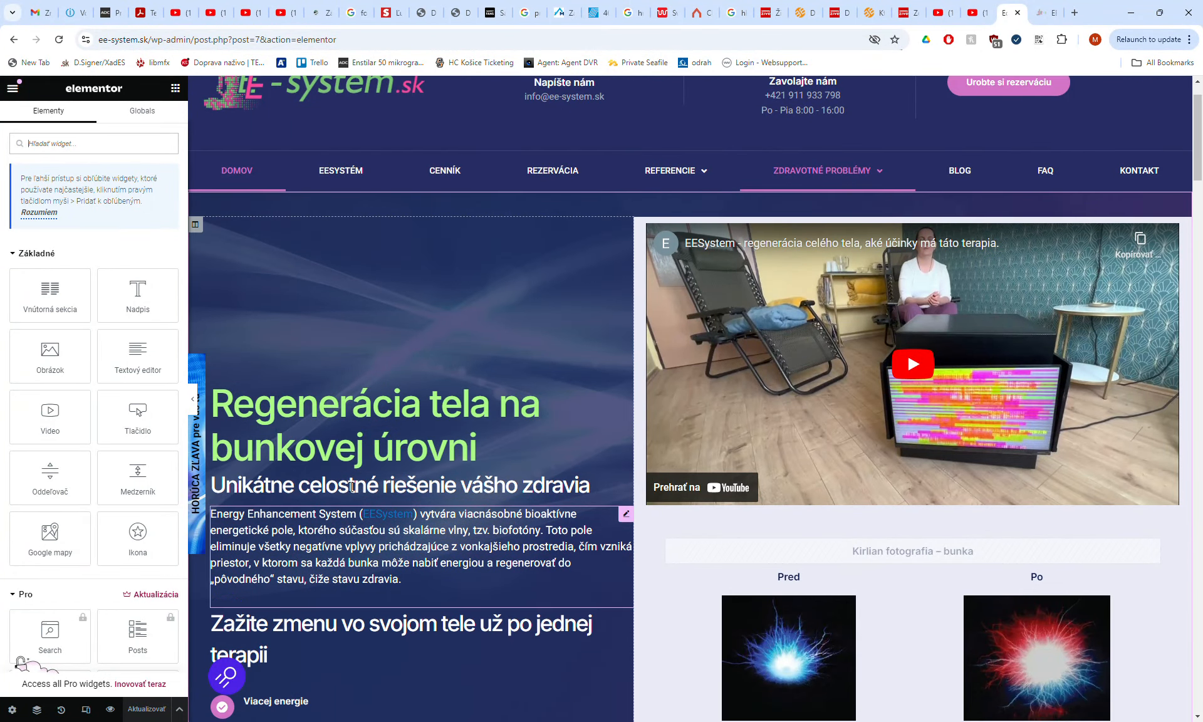
{"action": "scroll", "coordinate": [303, 520], "scroll_direction": "down", "scroll_amount": 3}
{"action": "scroll", "coordinate": [423, 463], "scroll_direction": "down", "scroll_amount": 8}
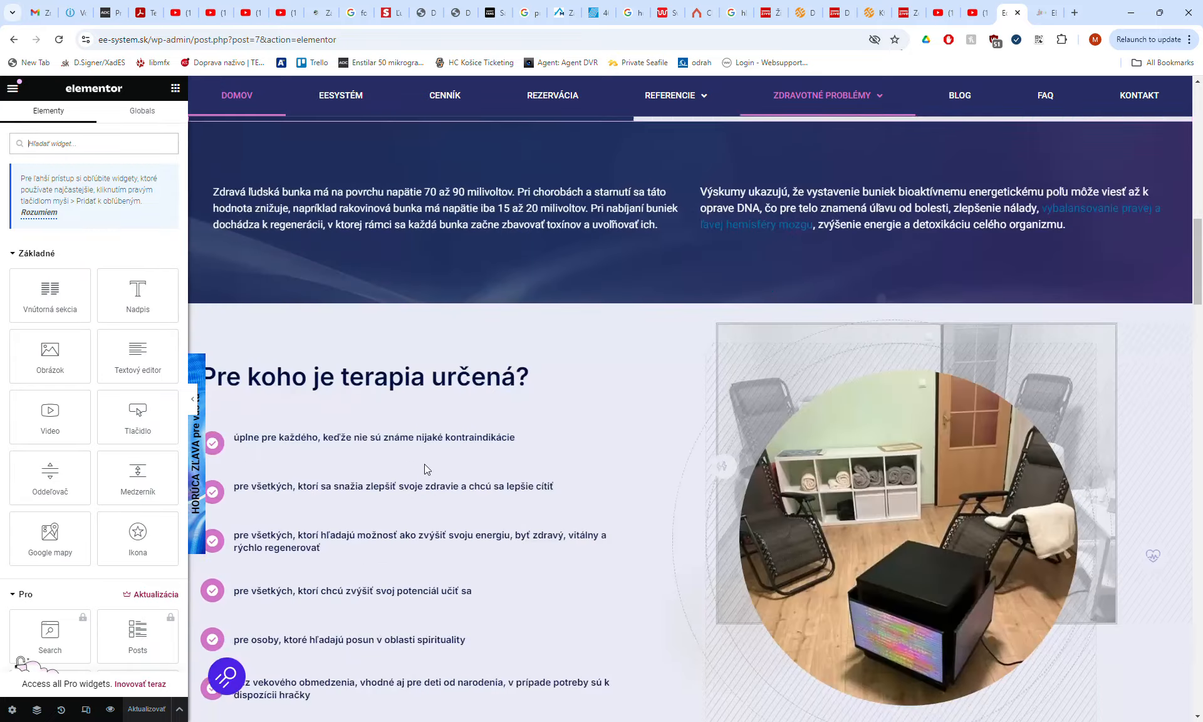
Inspect the style settings of the hero paragraph that begins with "Energy Enhancement System".
{"action": "scroll", "coordinate": [424, 464], "scroll_direction": "up", "scroll_amount": 8}
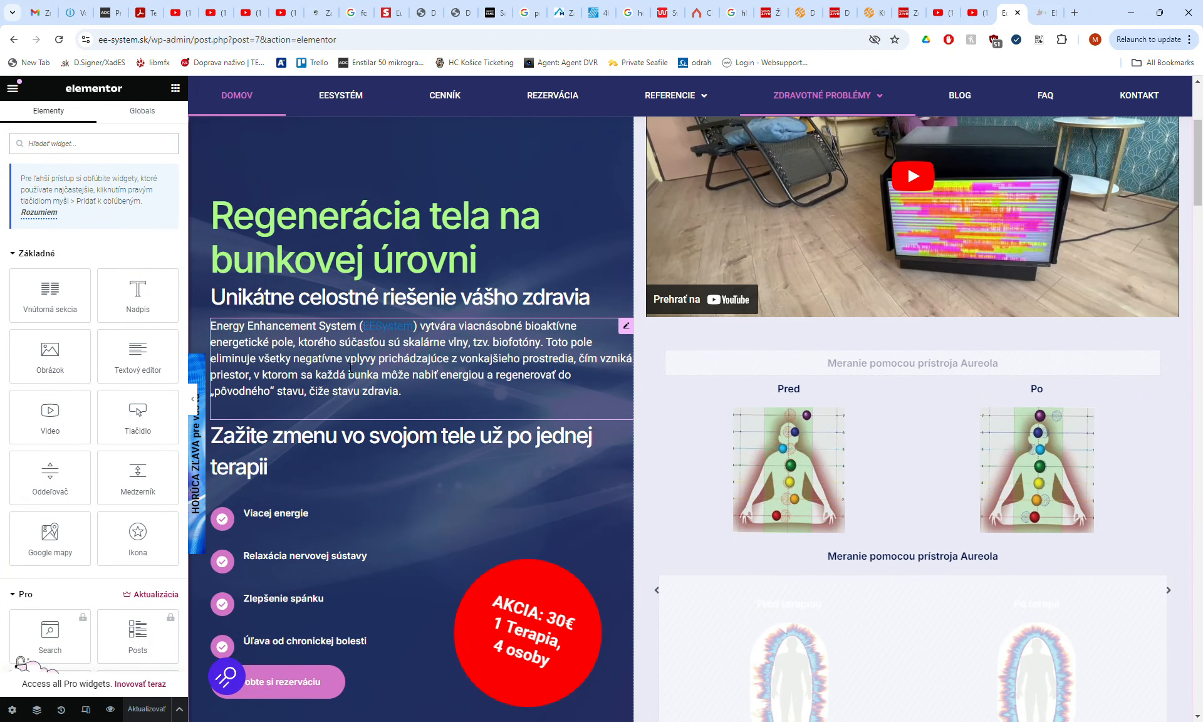
{"action": "left_click", "coordinate": [350, 371]}
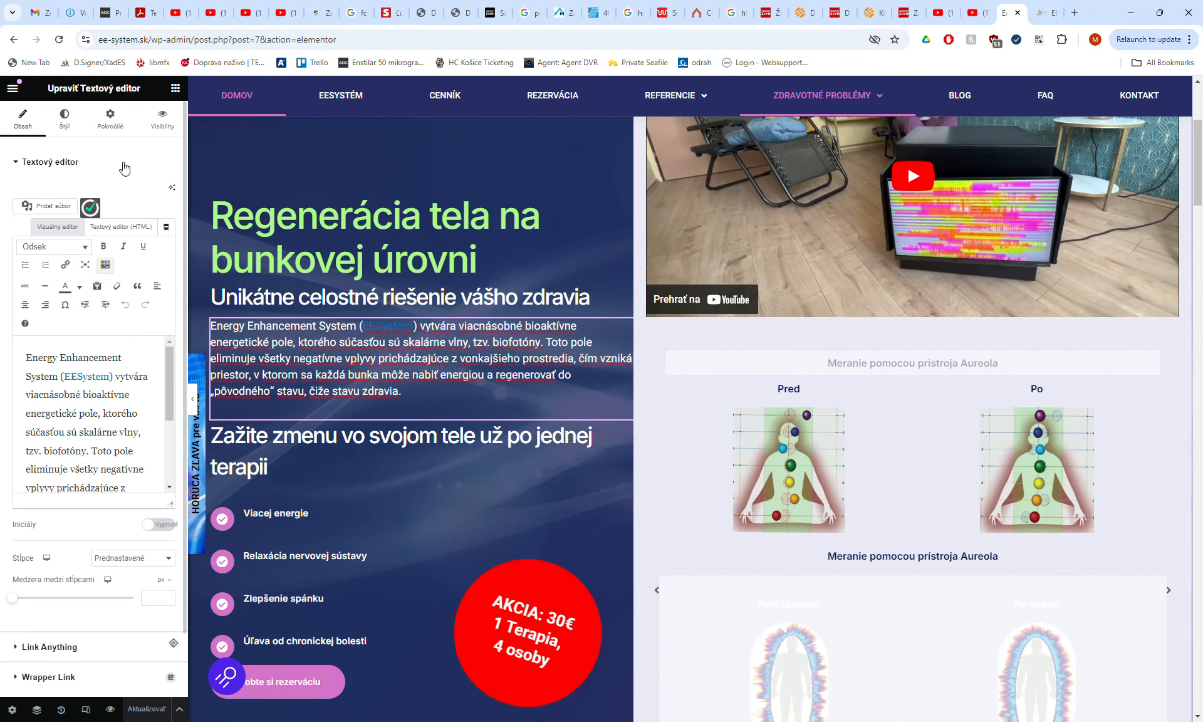
{"action": "left_click", "coordinate": [72, 124]}
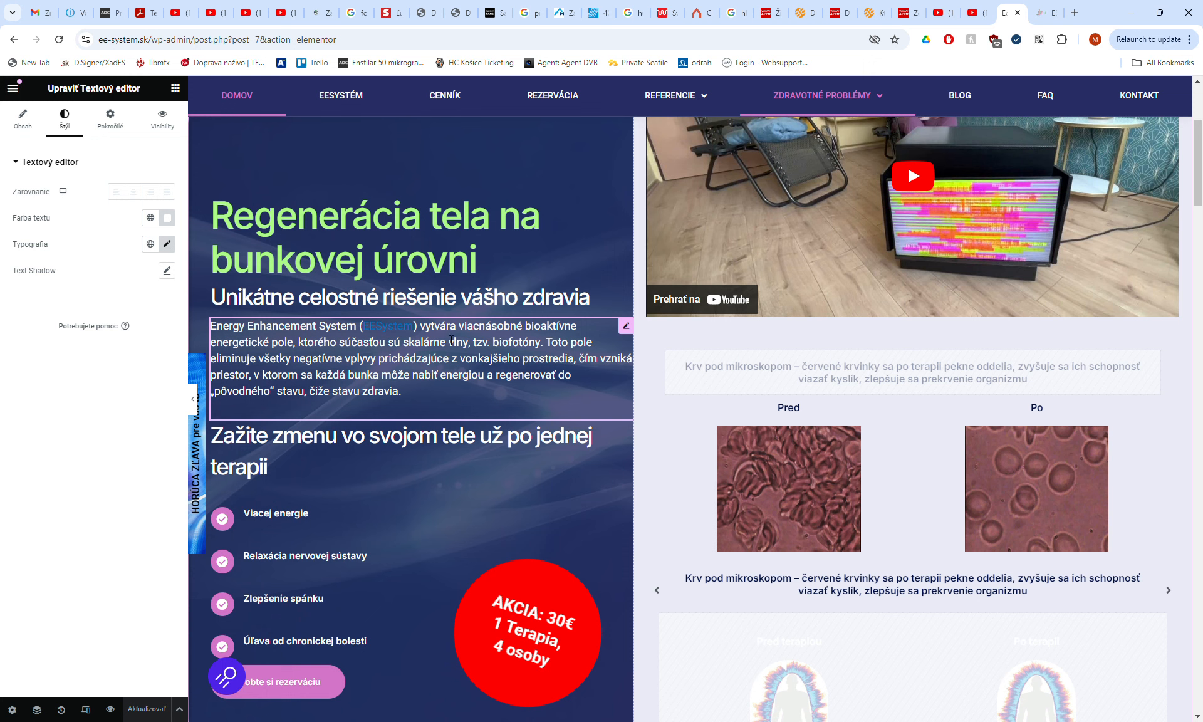
Inspect the style settings of the hero heading "Regenerácia tela na bunkovej úrovni", including its text colour.
{"action": "scroll", "coordinate": [334, 297], "scroll_direction": "up", "scroll_amount": 1}
{"action": "left_click", "coordinate": [335, 294]}
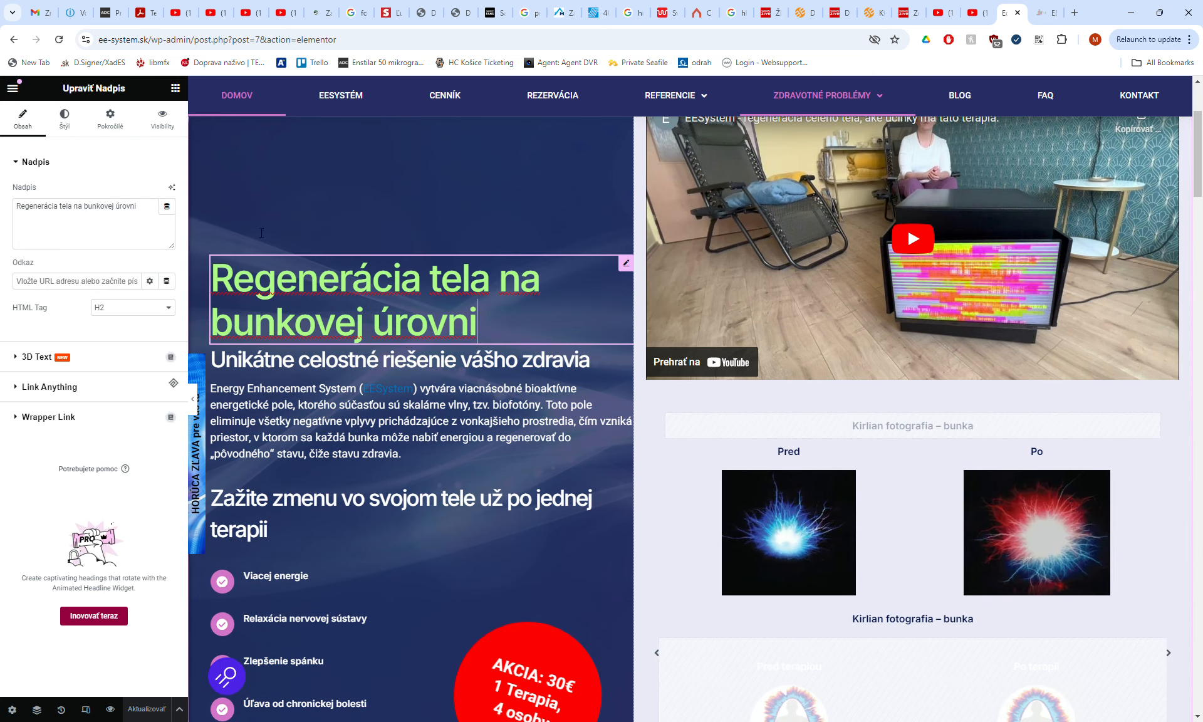
{"action": "left_click", "coordinate": [64, 118]}
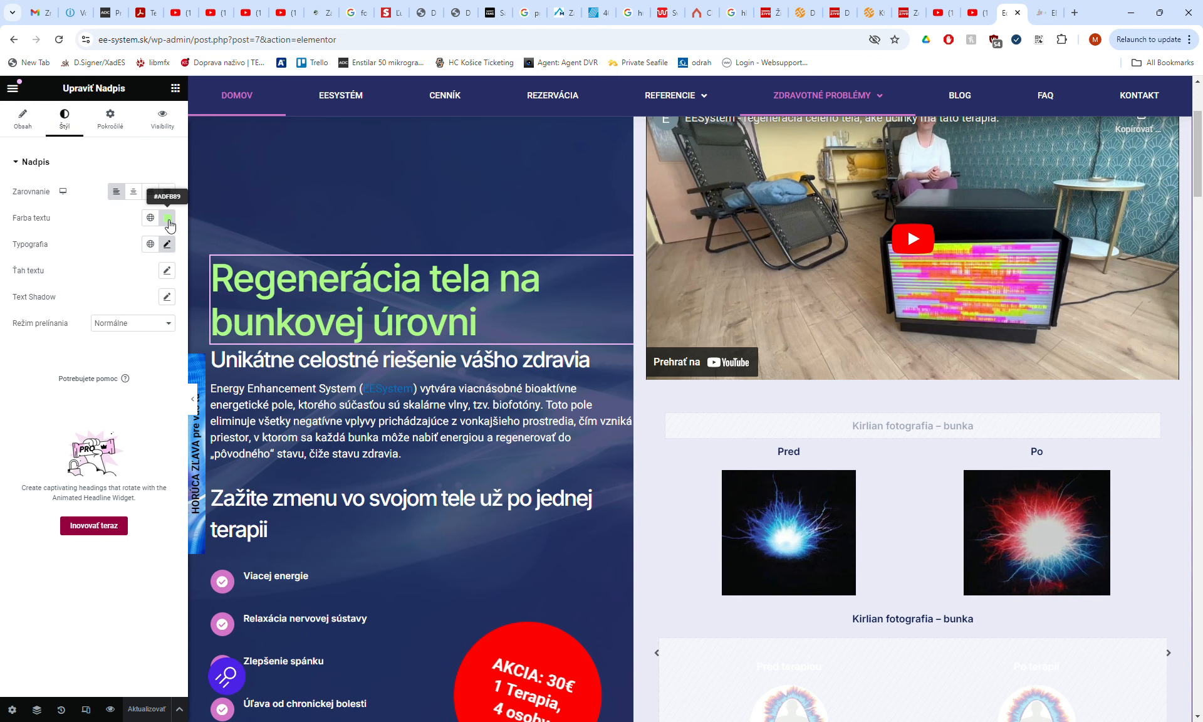
{"action": "scroll", "coordinate": [403, 329], "scroll_direction": "up", "scroll_amount": 3}
{"action": "scroll", "coordinate": [392, 336], "scroll_direction": "down", "scroll_amount": 3}
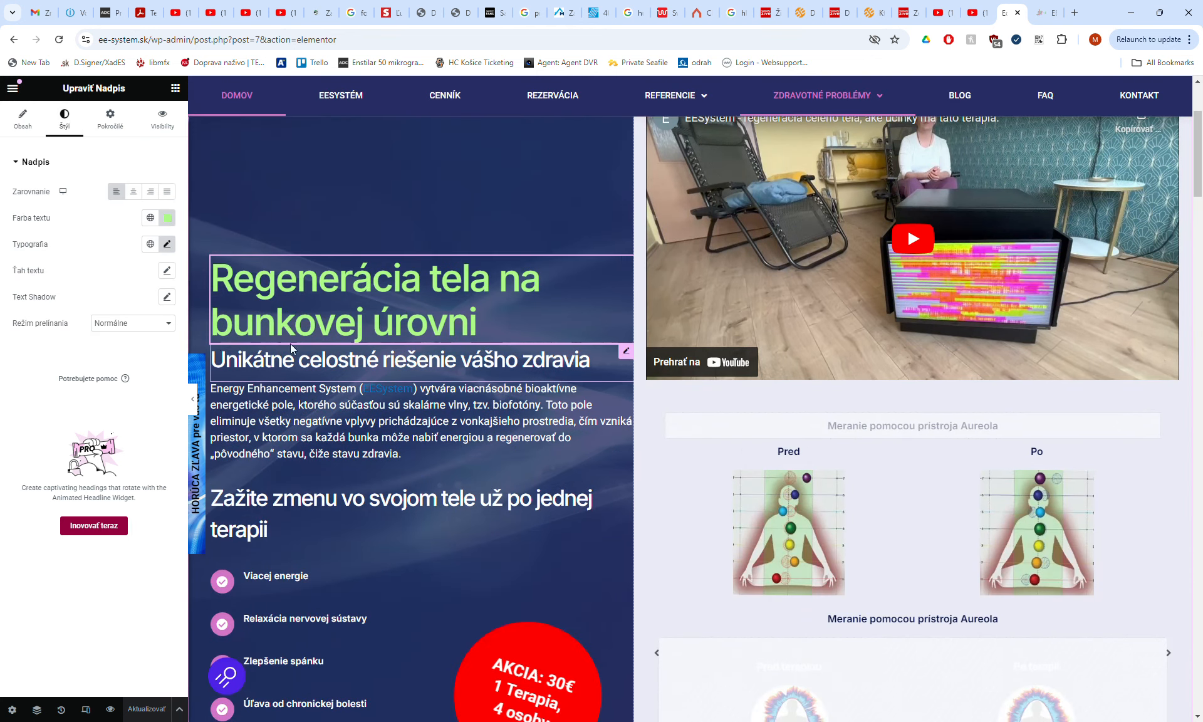
Inspect the style settings of the subheading "Unikátne celostné riešenie vášho zdravia".
{"action": "left_click", "coordinate": [223, 357]}
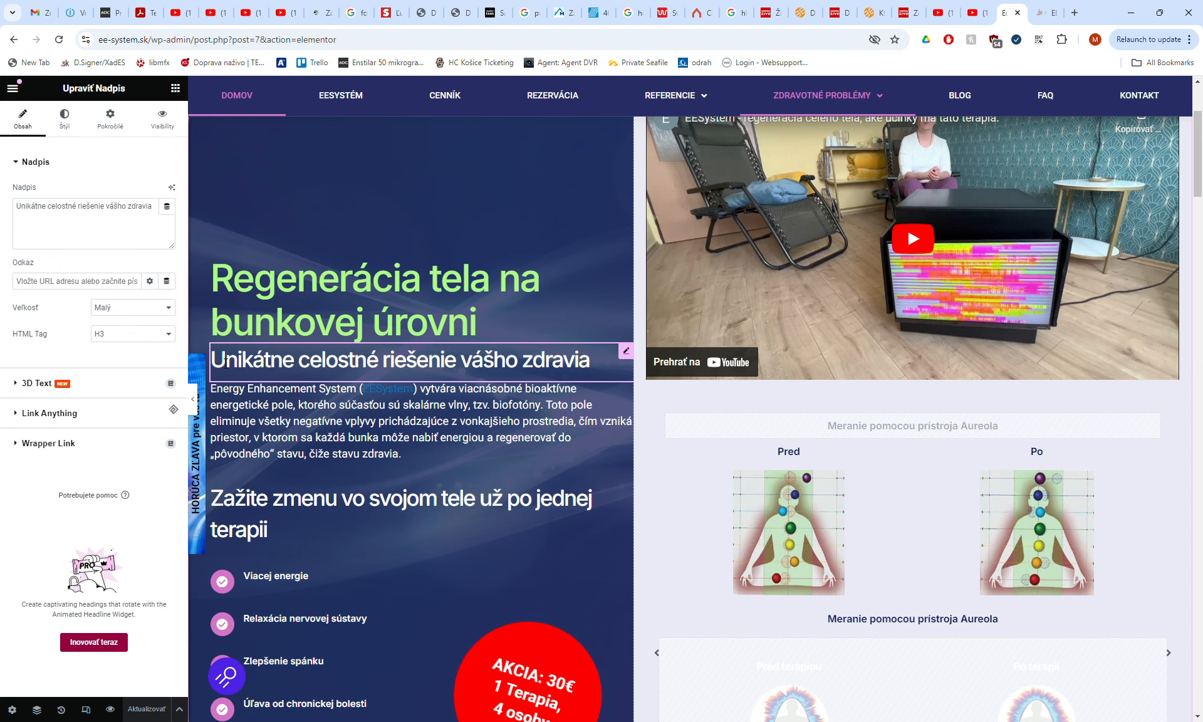
{"action": "left_click", "coordinate": [64, 118]}
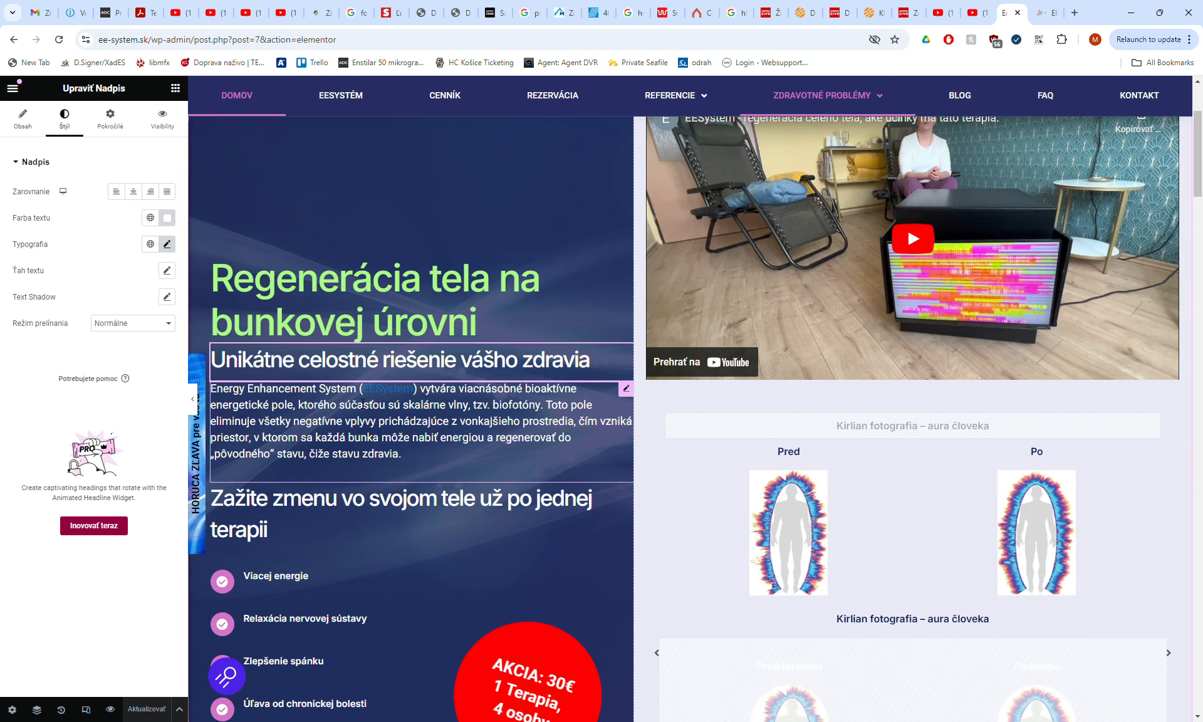
{"action": "scroll", "coordinate": [335, 401], "scroll_direction": "down", "scroll_amount": 15}
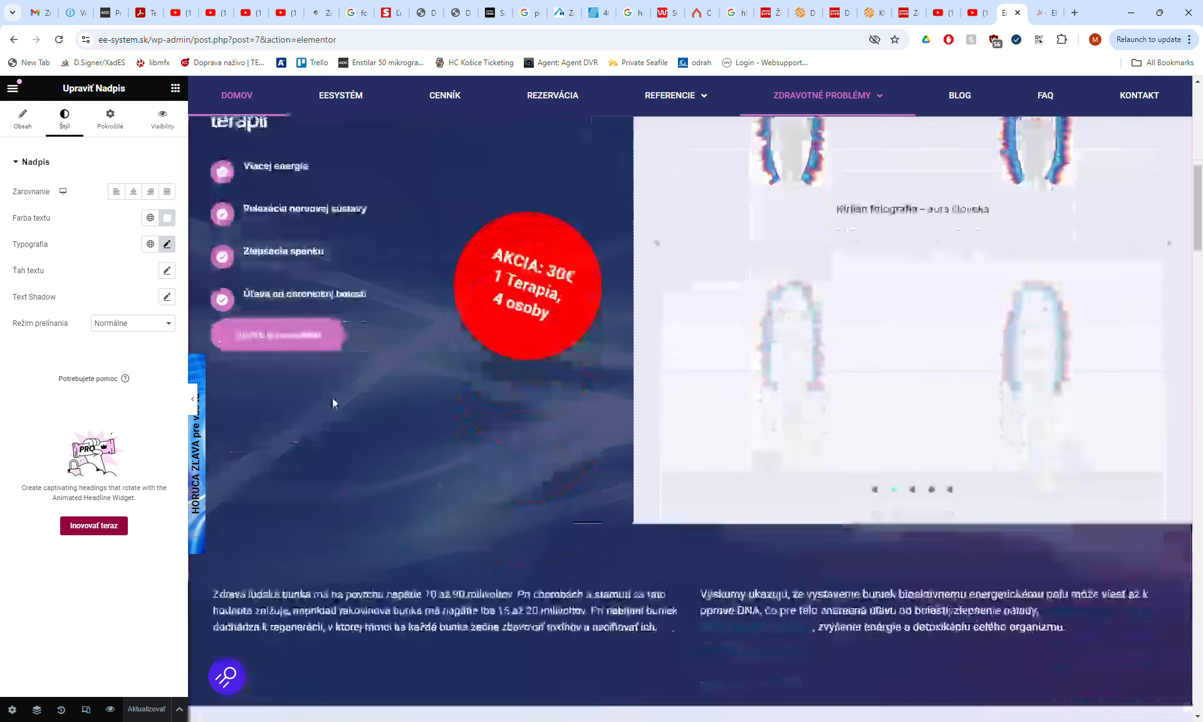
{"action": "scroll", "coordinate": [332, 397], "scroll_direction": "up", "scroll_amount": 12}
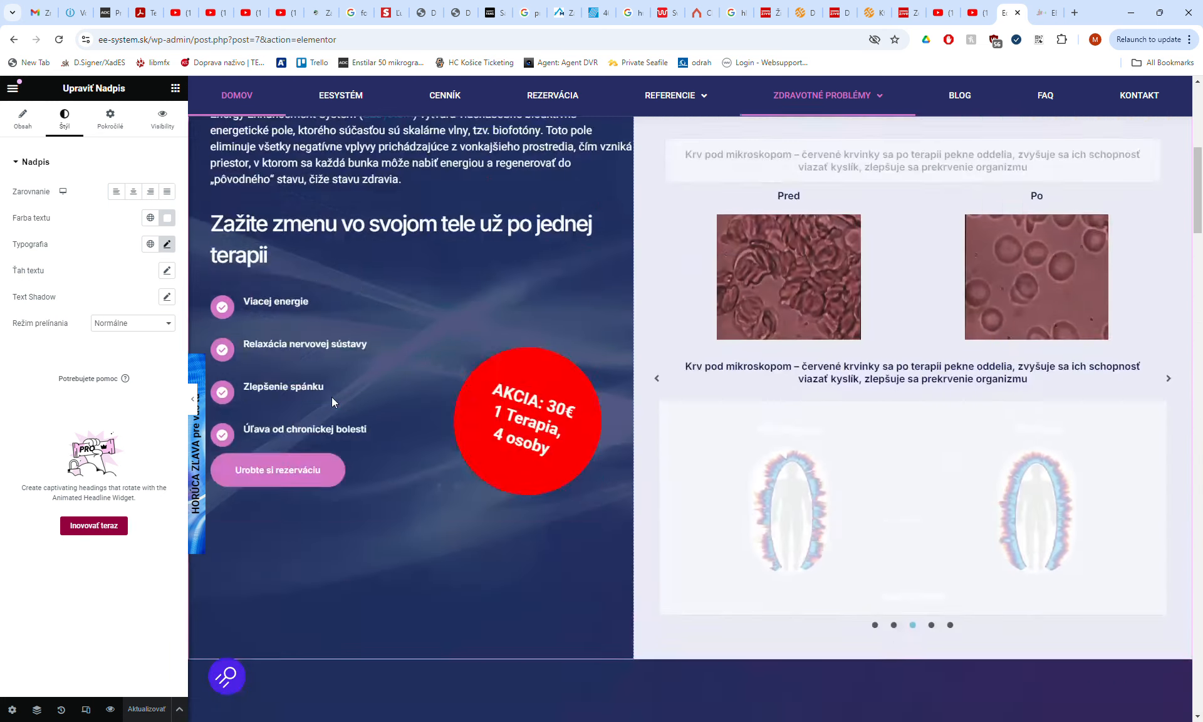
Browse the global colours offered for the subheading's text colour and close the list without choosing one.
{"action": "left_click", "coordinate": [156, 219]}
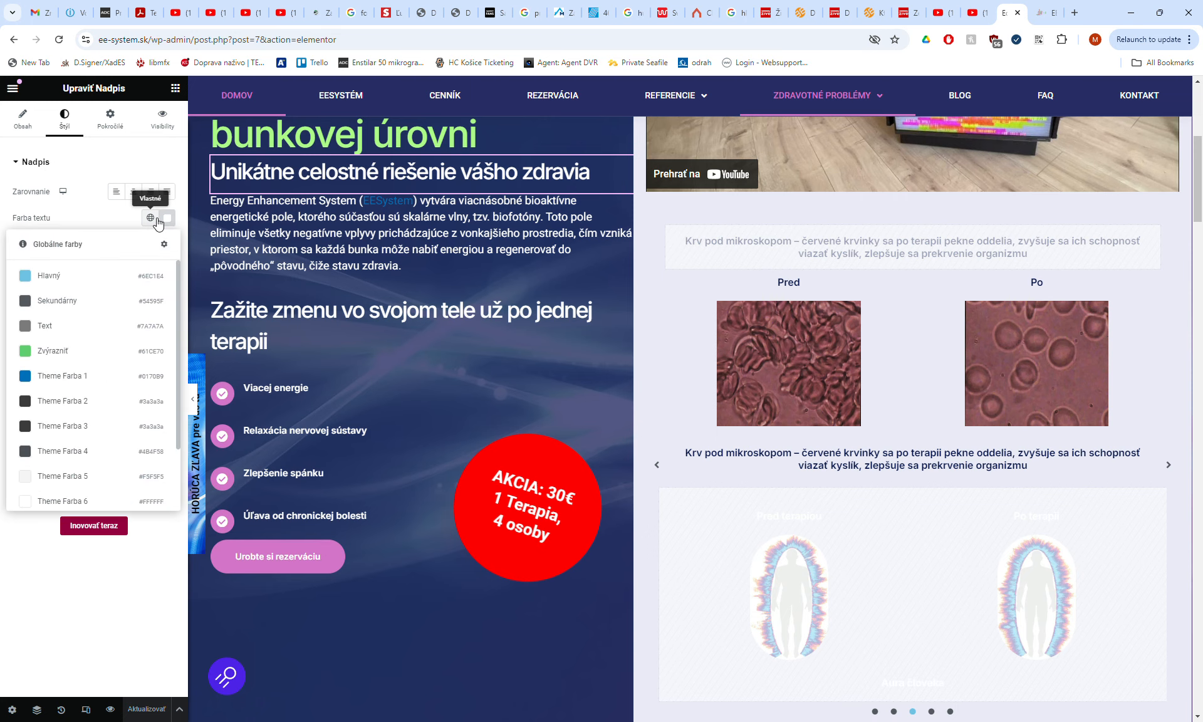
{"action": "scroll", "coordinate": [78, 389], "scroll_direction": "down", "scroll_amount": 2}
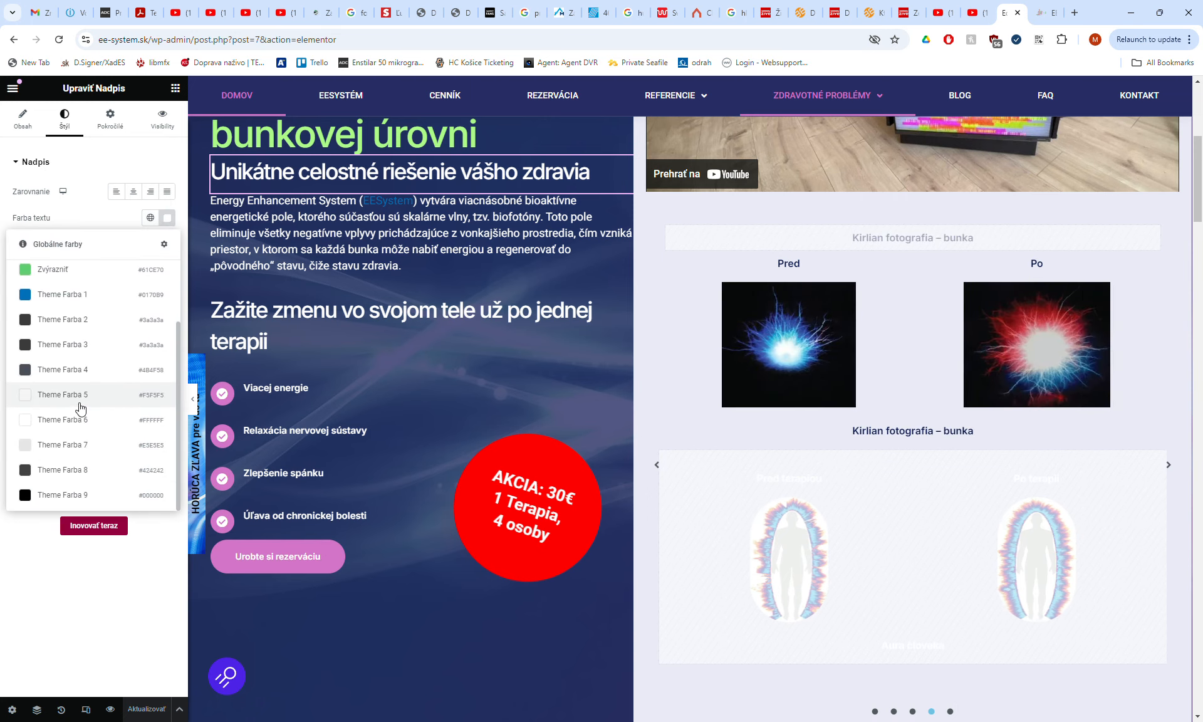
{"action": "scroll", "coordinate": [74, 401], "scroll_direction": "up", "scroll_amount": 2}
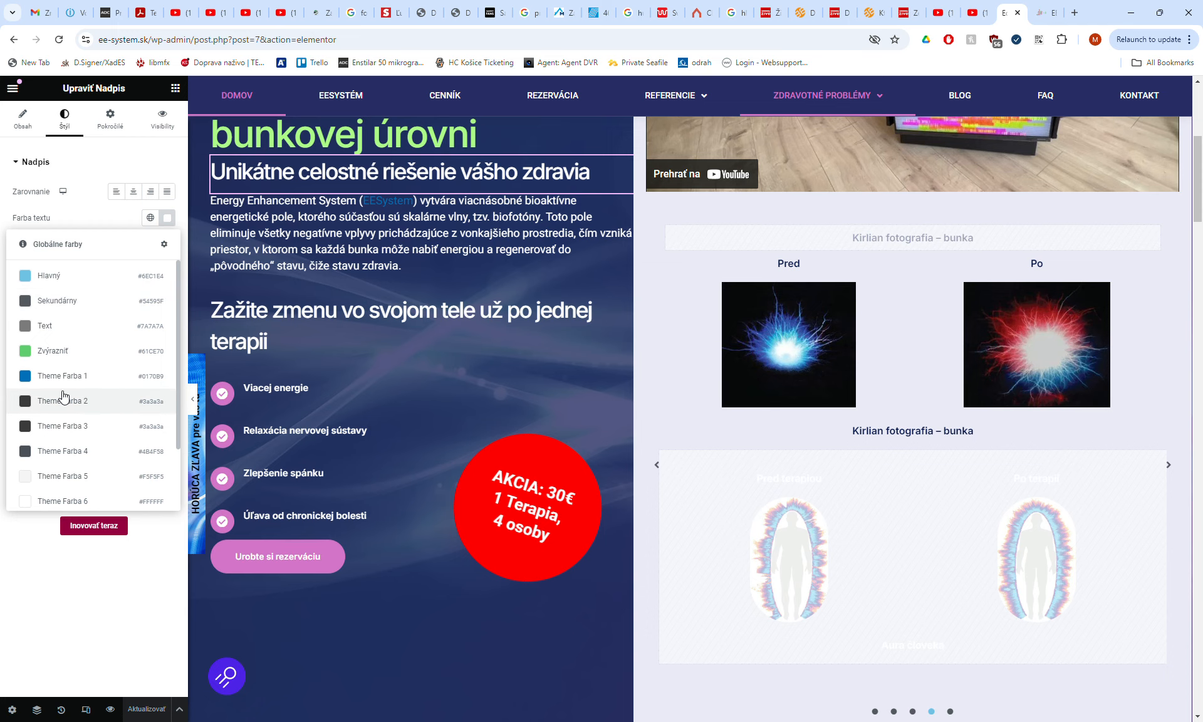
{"action": "scroll", "coordinate": [72, 351], "scroll_direction": "down", "scroll_amount": 2}
{"action": "scroll", "coordinate": [67, 389], "scroll_direction": "up", "scroll_amount": 2}
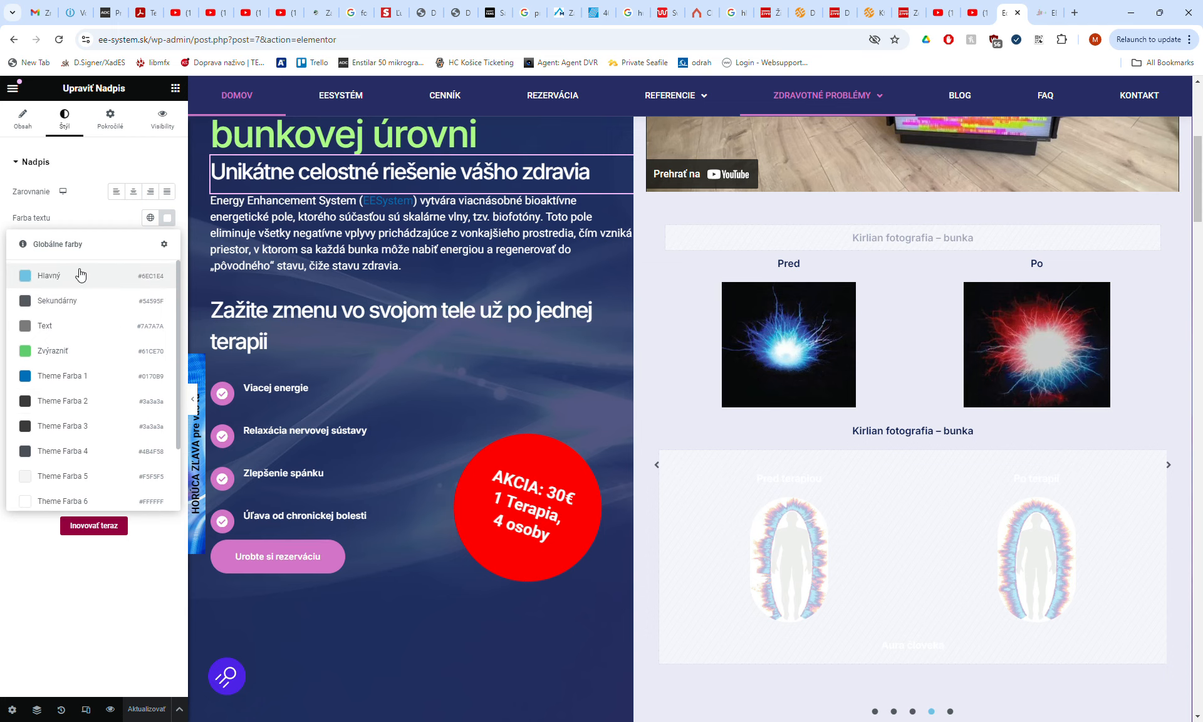
{"action": "left_click", "coordinate": [76, 217]}
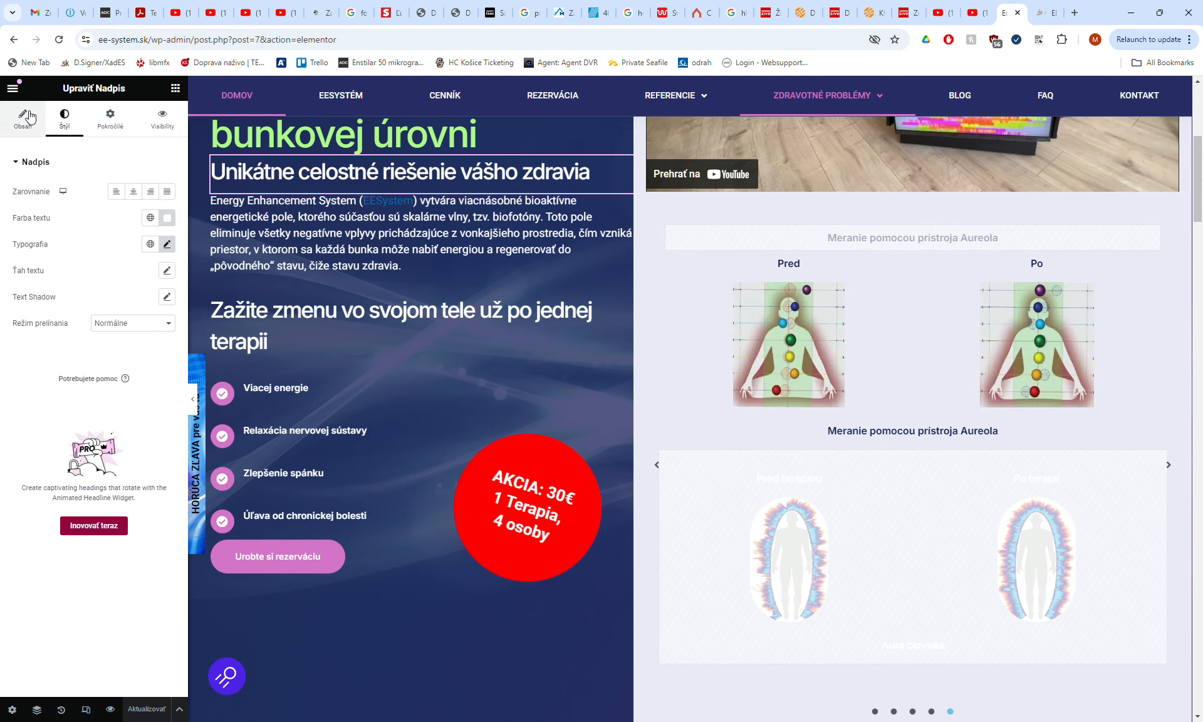
Open the site-wide settings and show the global colours.
{"action": "left_click", "coordinate": [19, 92]}
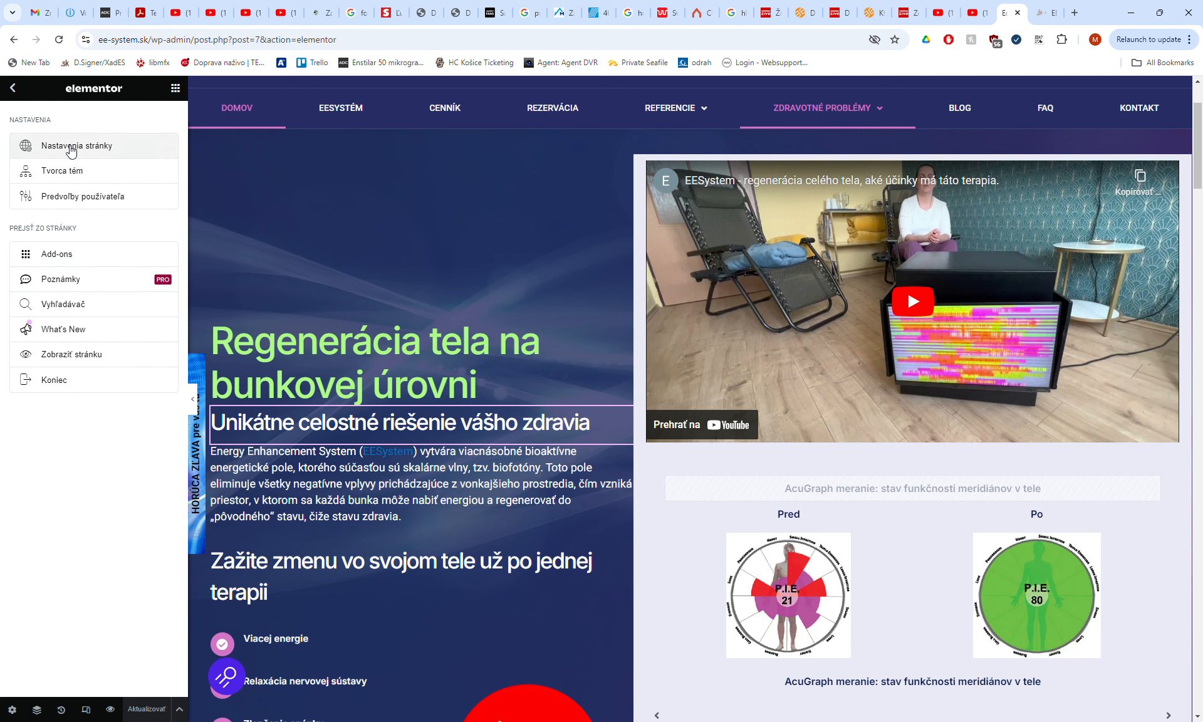
{"action": "left_click", "coordinate": [109, 153]}
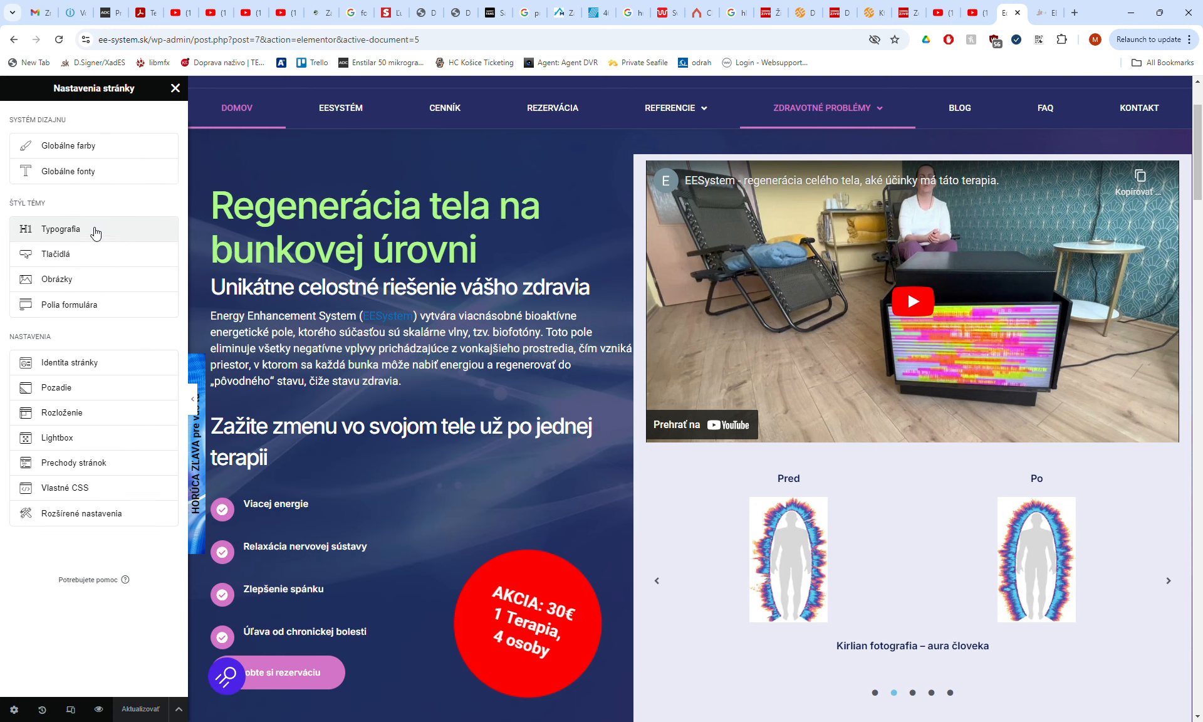
{"action": "left_click", "coordinate": [80, 152]}
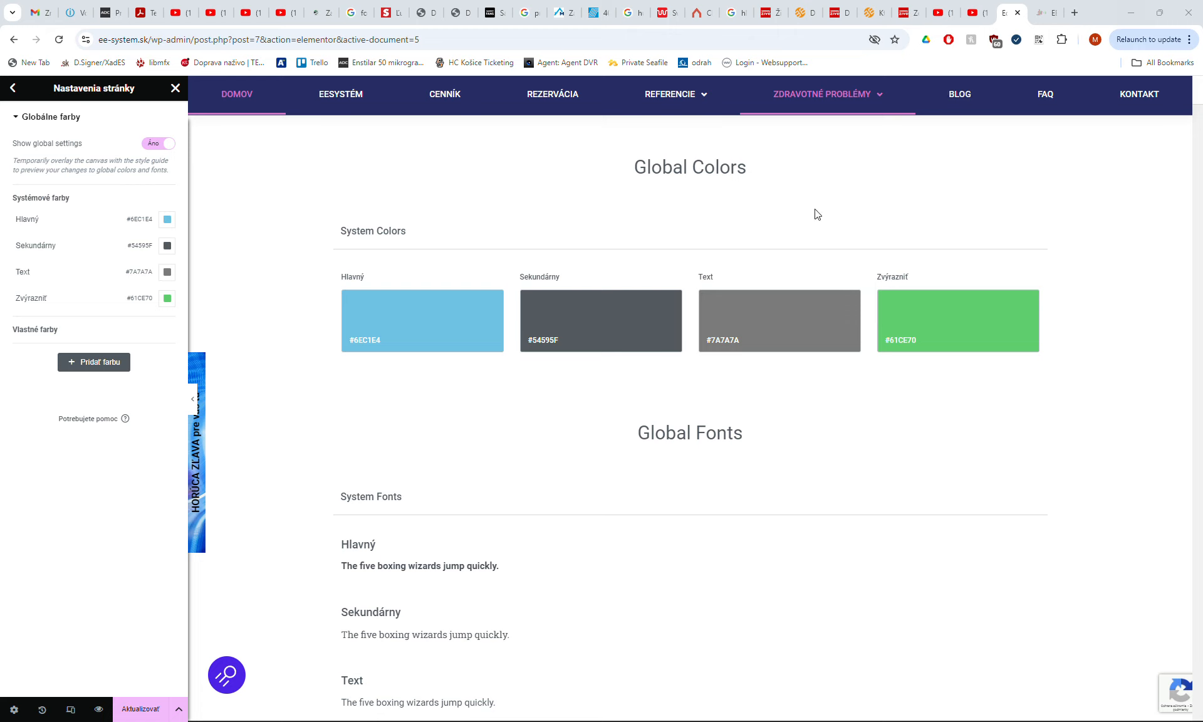
Change the global Text colour to black (#000000).
{"action": "left_click", "coordinate": [754, 320]}
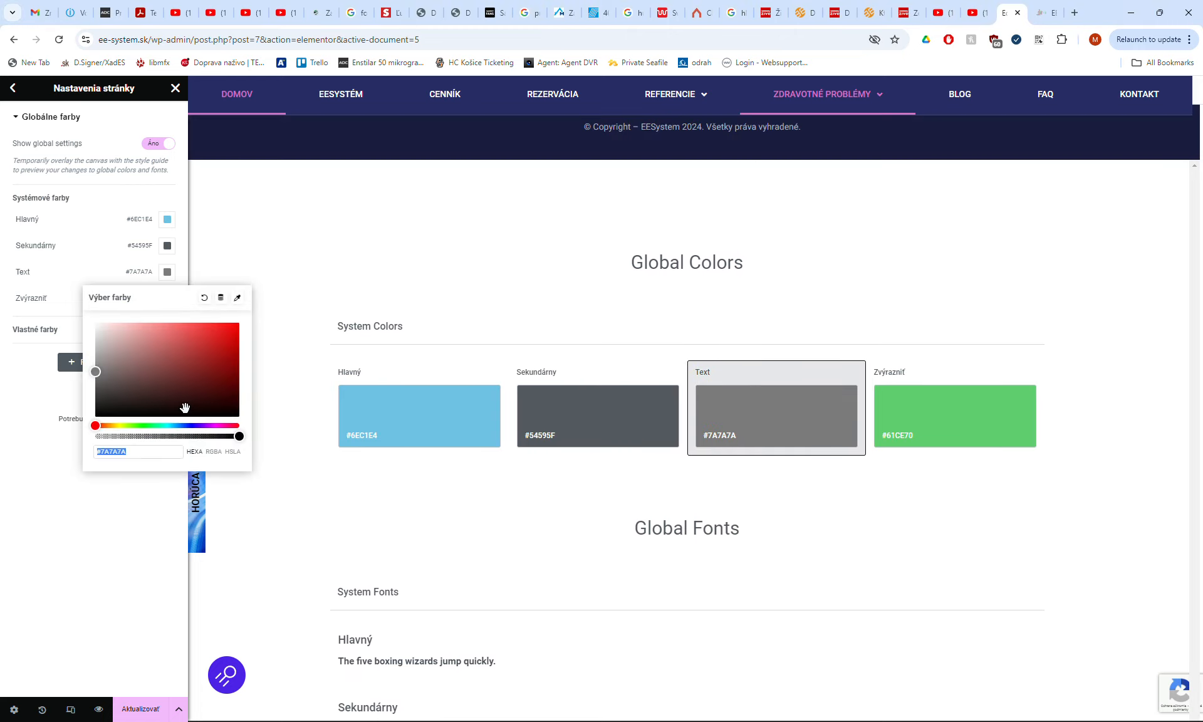
{"action": "left_click_drag", "start_coordinate": [128, 410], "coordinate": [255, 427]}
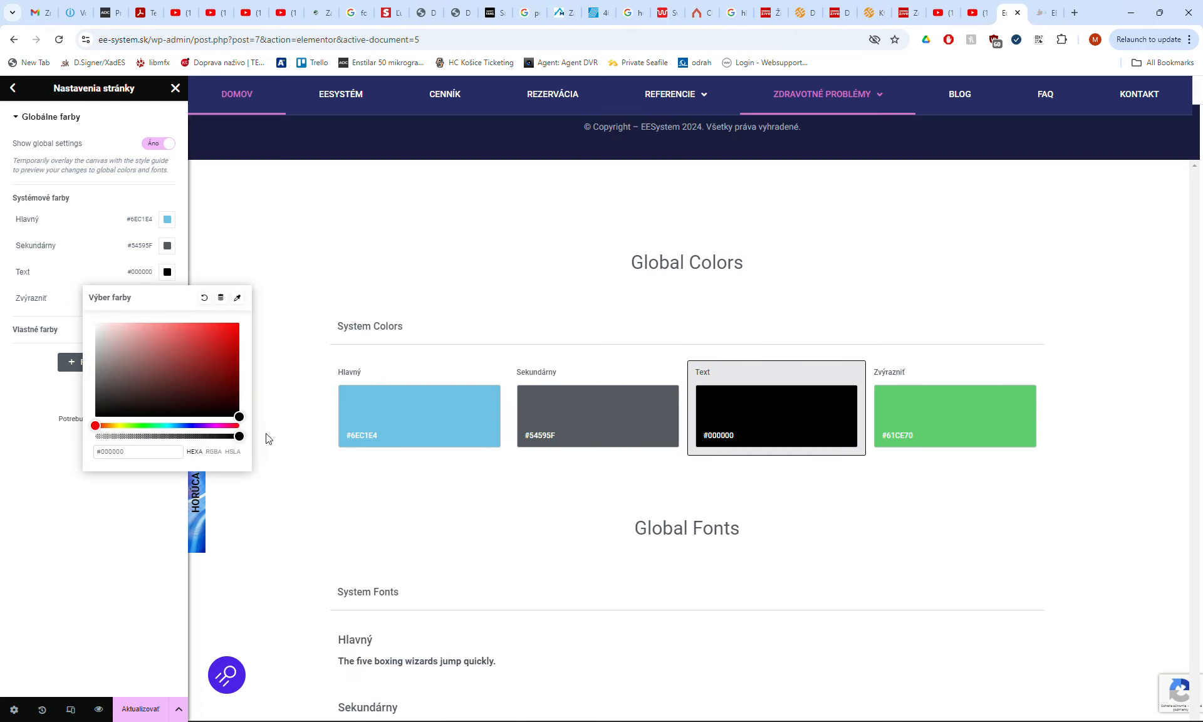
{"action": "left_click", "coordinate": [350, 477]}
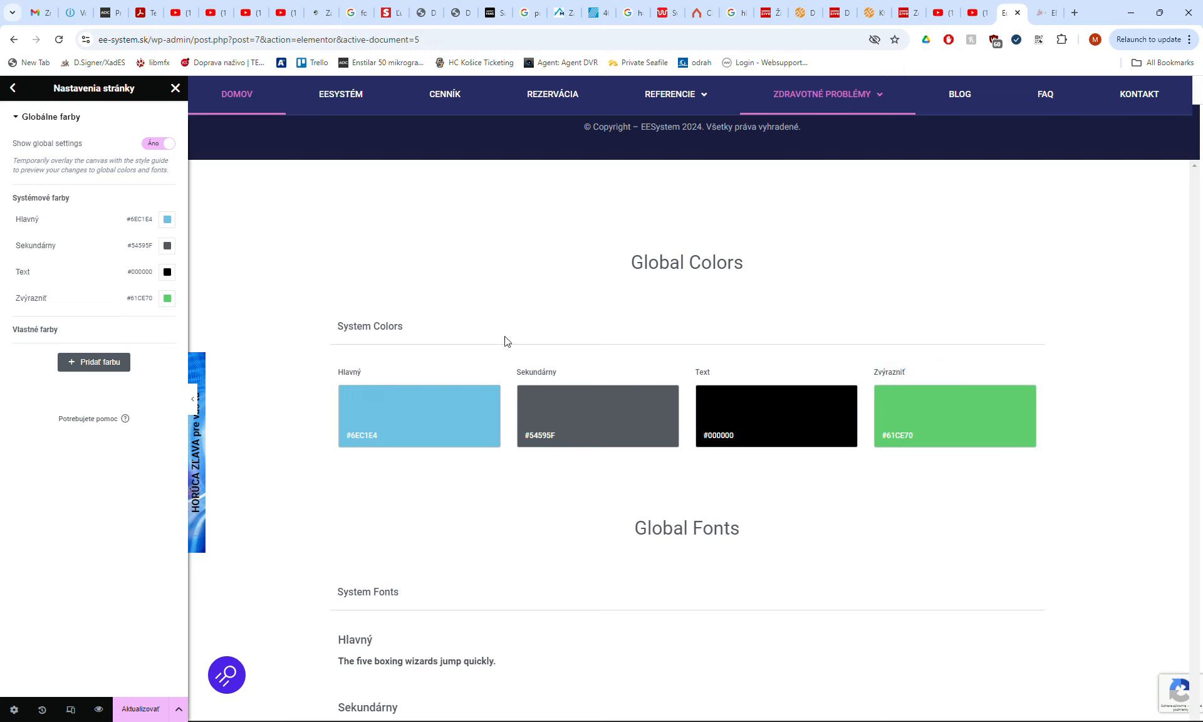
Undo the changes made to the global Text colour.
{"action": "key", "text": "ctrl+z"}
{"action": "key", "text": "ctrl+z"}
{"action": "key", "text": "ctrl+z"}
{"action": "key", "text": "ctrl+z"}
{"action": "key", "text": "ctrl+z"}
{"action": "key", "text": "ctrl+z"}
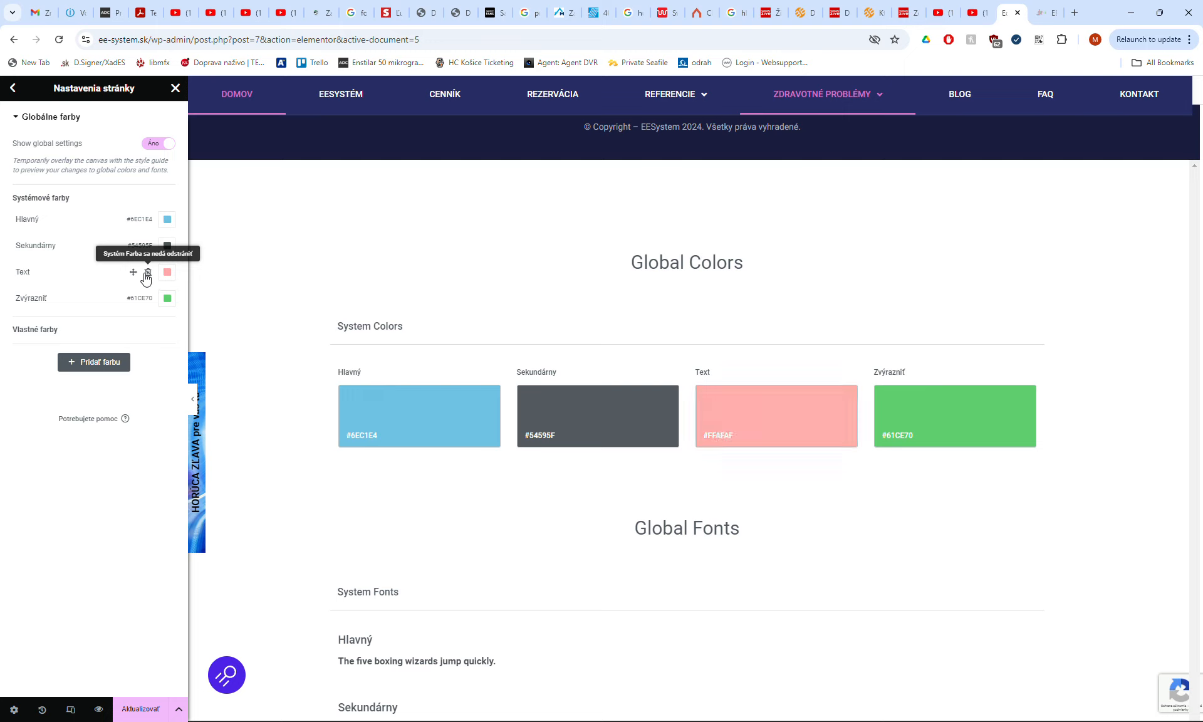
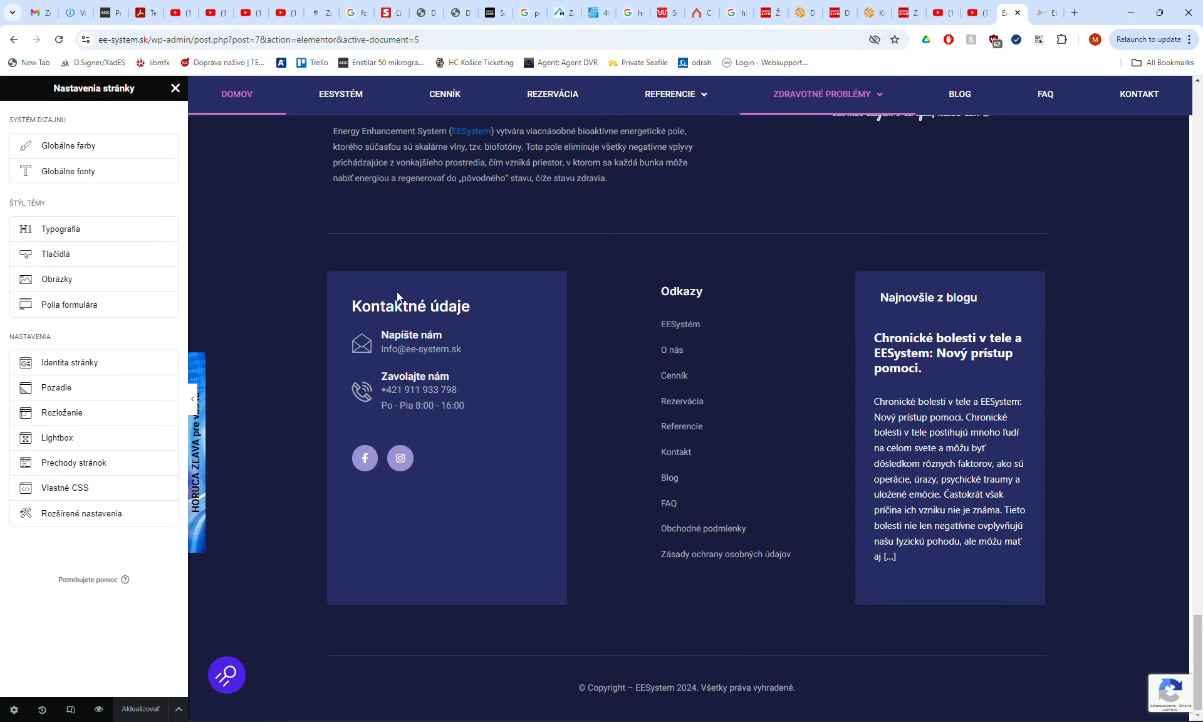
Review the homepage's sections from the header and hero to "Čo môžete očakávať?" to see how colours are used.
{"action": "scroll", "coordinate": [628, 460], "scroll_direction": "up", "scroll_amount": 7}
{"action": "scroll", "coordinate": [627, 460], "scroll_direction": "down", "scroll_amount": 10}
{"action": "scroll", "coordinate": [451, 317], "scroll_direction": "up", "scroll_amount": 1}
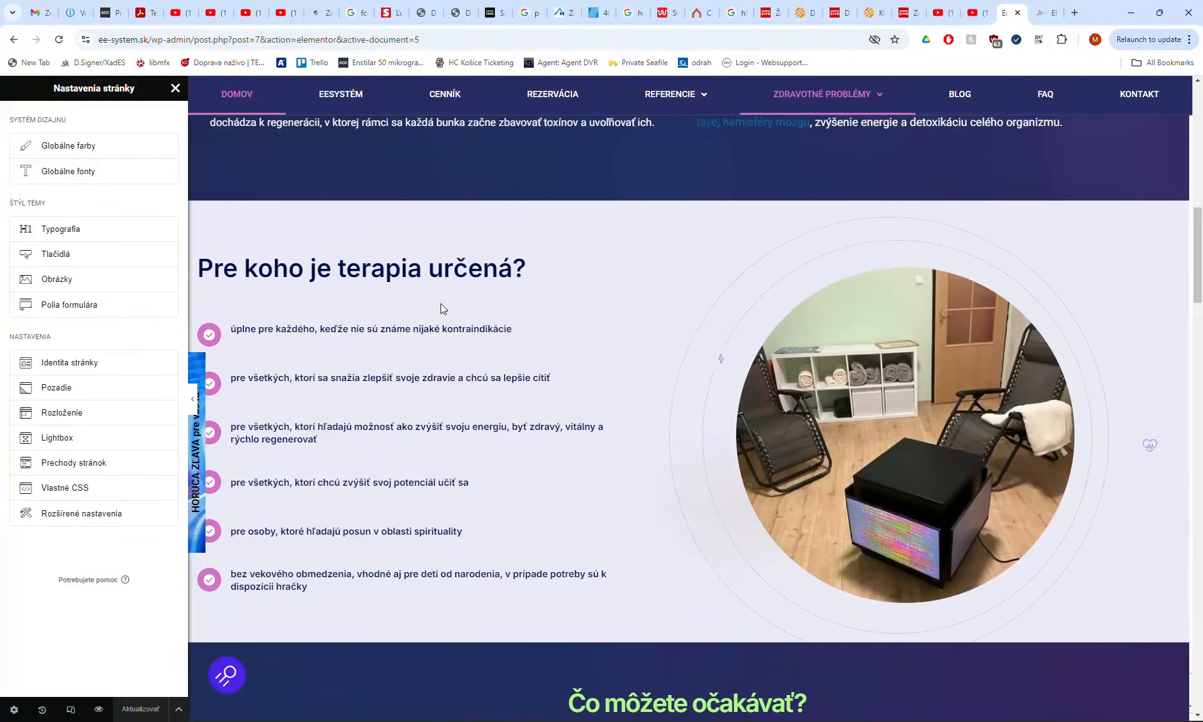
{"action": "scroll", "coordinate": [356, 405], "scroll_direction": "down", "scroll_amount": 15}
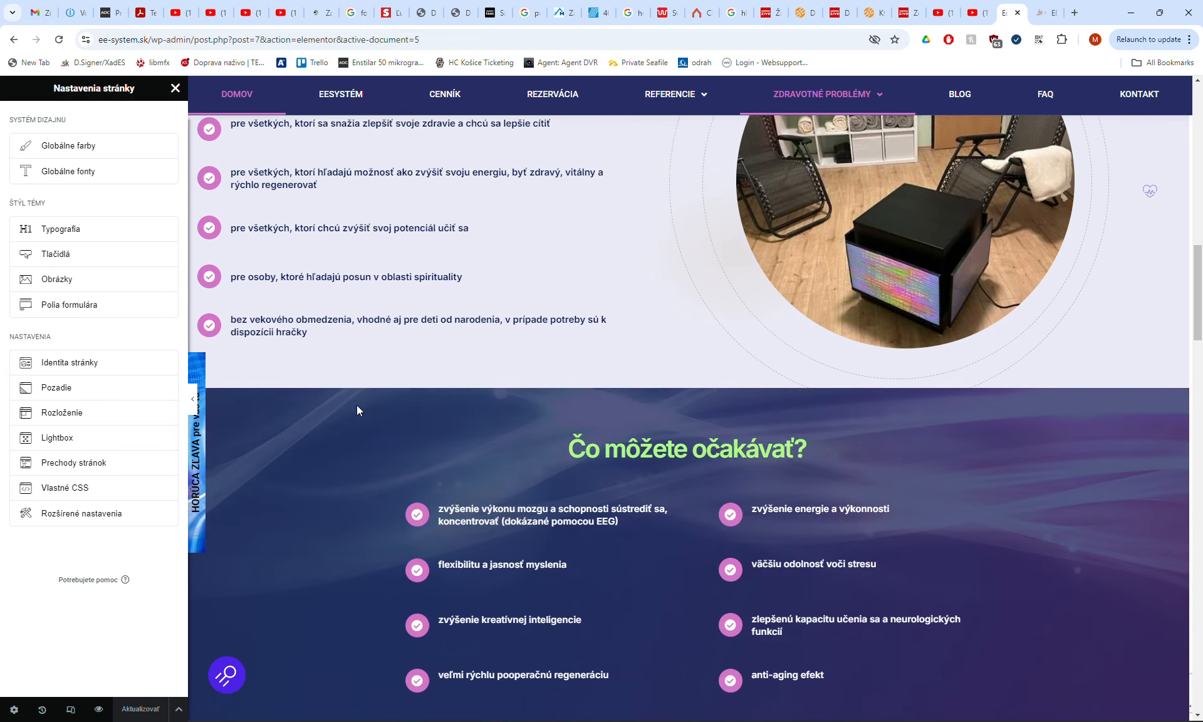
{"action": "scroll", "coordinate": [355, 405], "scroll_direction": "down", "scroll_amount": 2}
{"action": "scroll", "coordinate": [356, 405], "scroll_direction": "up", "scroll_amount": 15}
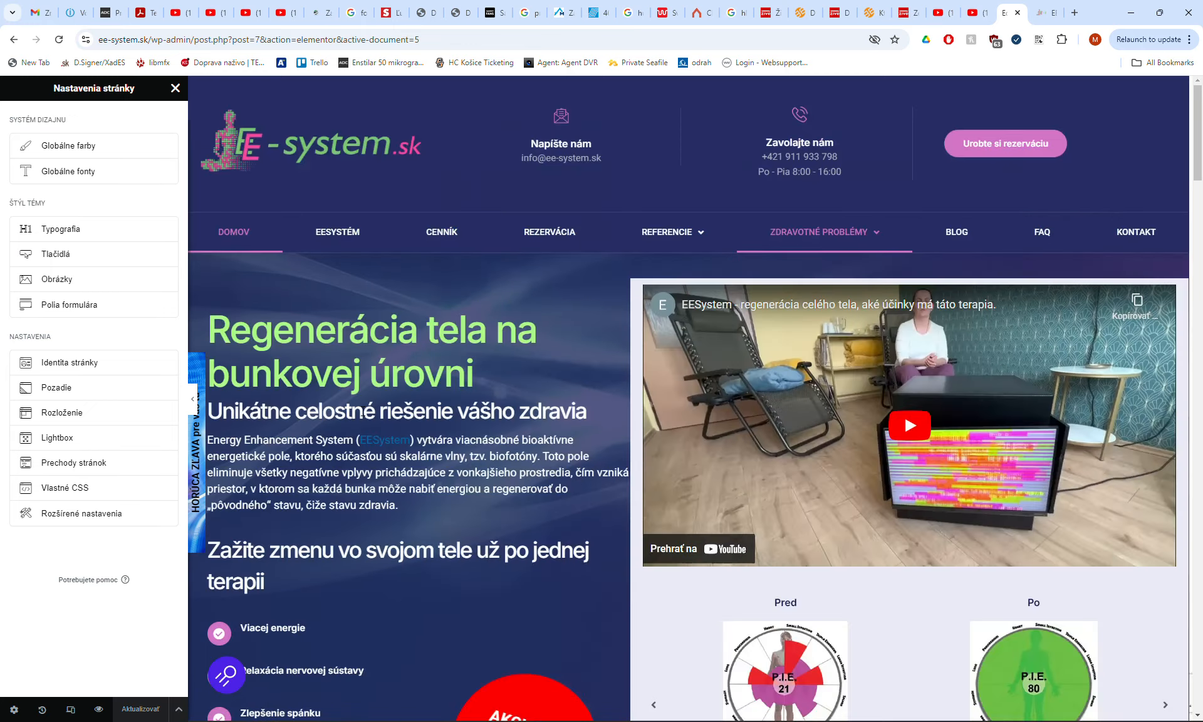
{"action": "scroll", "coordinate": [357, 407], "scroll_direction": "down", "scroll_amount": 10}
{"action": "scroll", "coordinate": [363, 411], "scroll_direction": "down", "scroll_amount": 4}
{"action": "scroll", "coordinate": [232, 182], "scroll_direction": "up", "scroll_amount": 10}
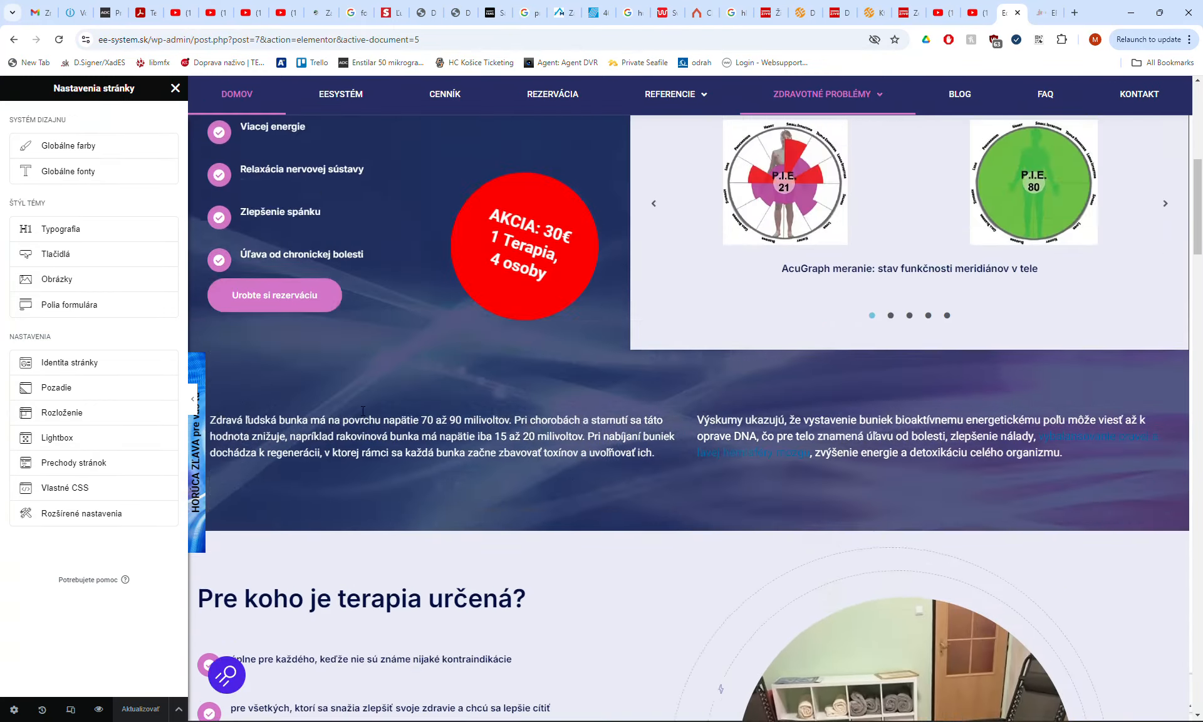
Close the site settings and let the unresponsive page continue until the widget list is back.
{"action": "left_click", "coordinate": [176, 89]}
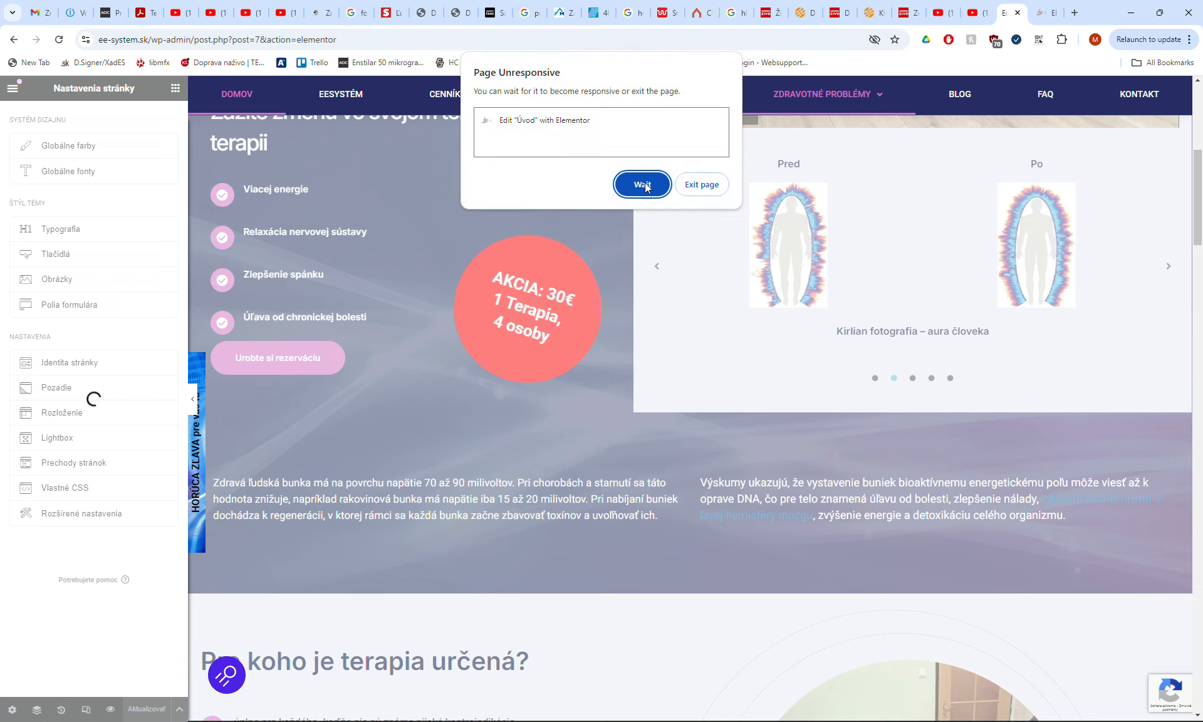
{"action": "left_click", "coordinate": [643, 185]}
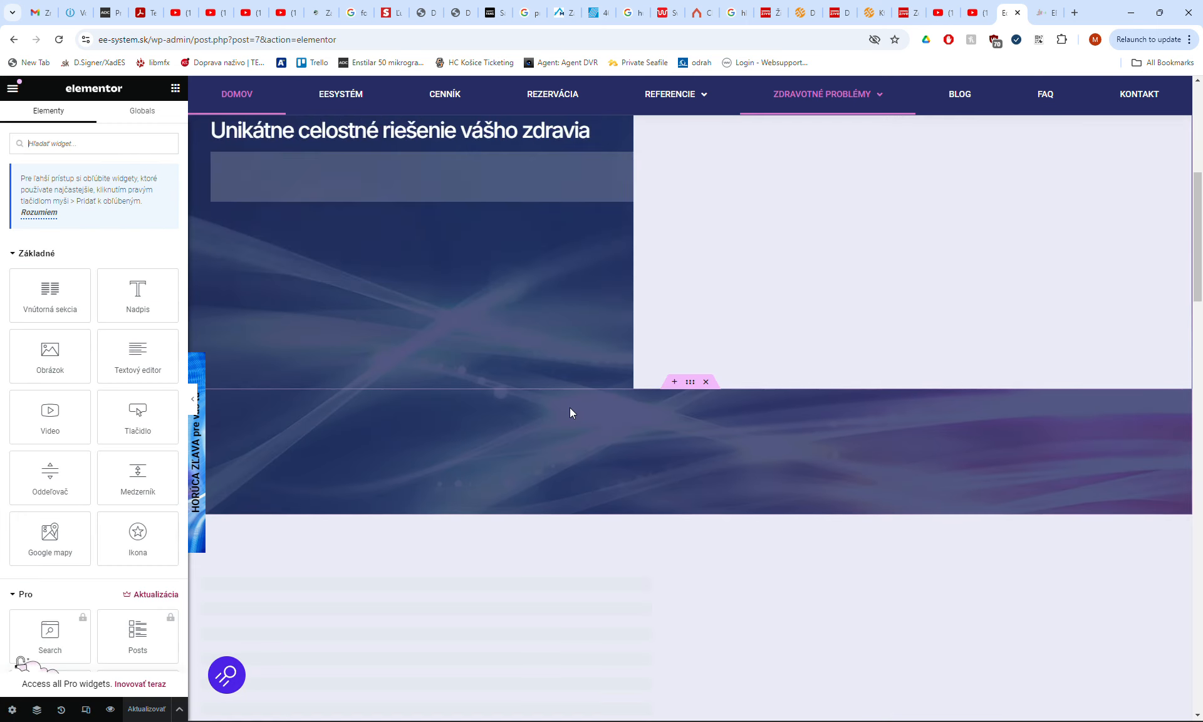
Assign the global Text colour to the paragraph beginning "Zdravá ľudská bunka má na povrchu napätie".
{"action": "left_click", "coordinate": [301, 471]}
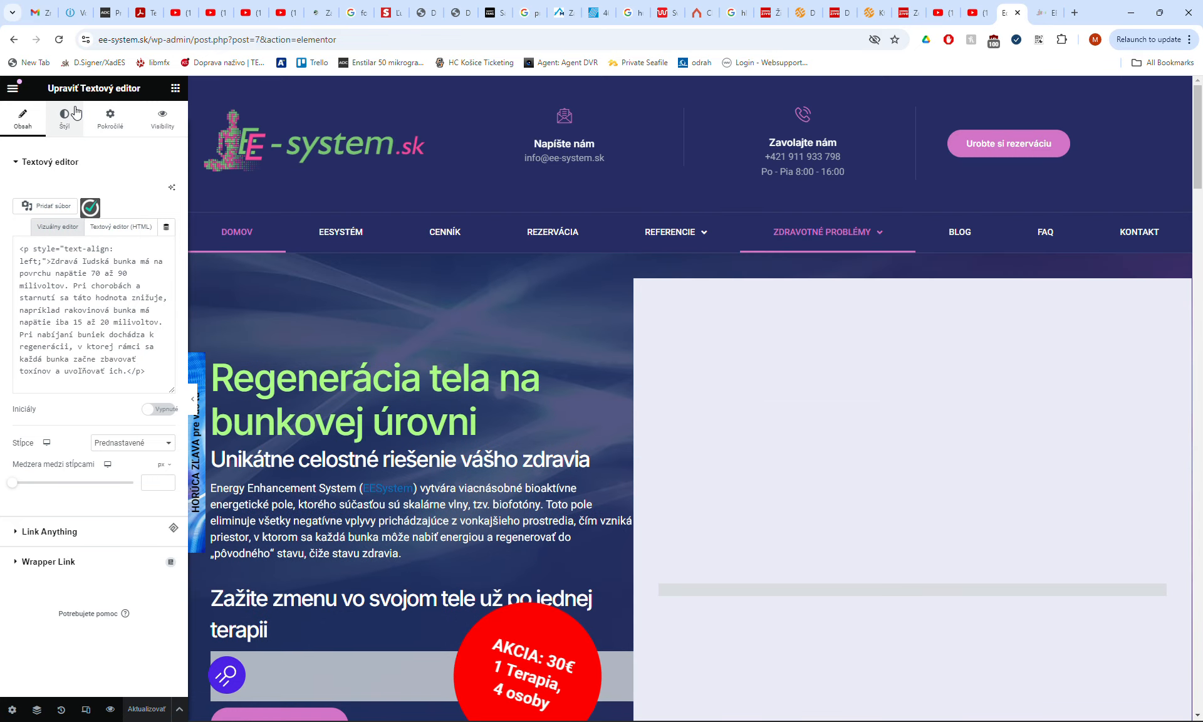
{"action": "left_click", "coordinate": [65, 119]}
{"action": "scroll", "coordinate": [387, 435], "scroll_direction": "down", "scroll_amount": 3}
{"action": "scroll", "coordinate": [373, 423], "scroll_direction": "down", "scroll_amount": 5}
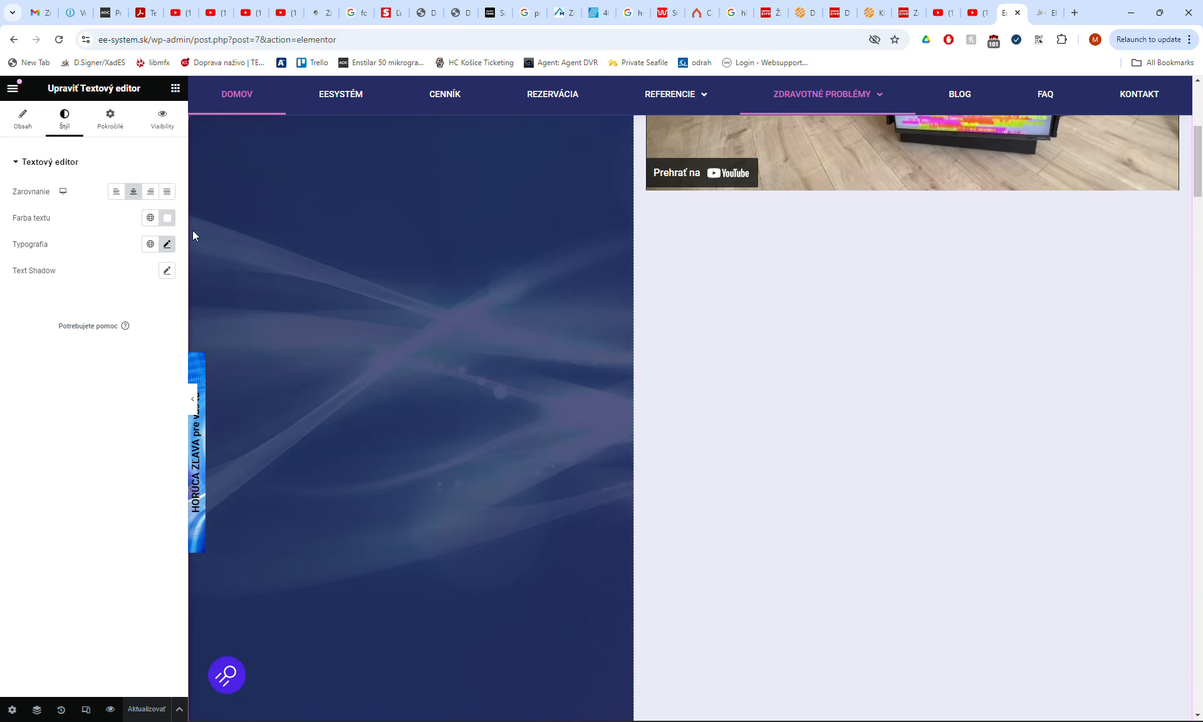
{"action": "scroll", "coordinate": [412, 307], "scroll_direction": "up", "scroll_amount": 5}
{"action": "scroll", "coordinate": [412, 317], "scroll_direction": "down", "scroll_amount": 20}
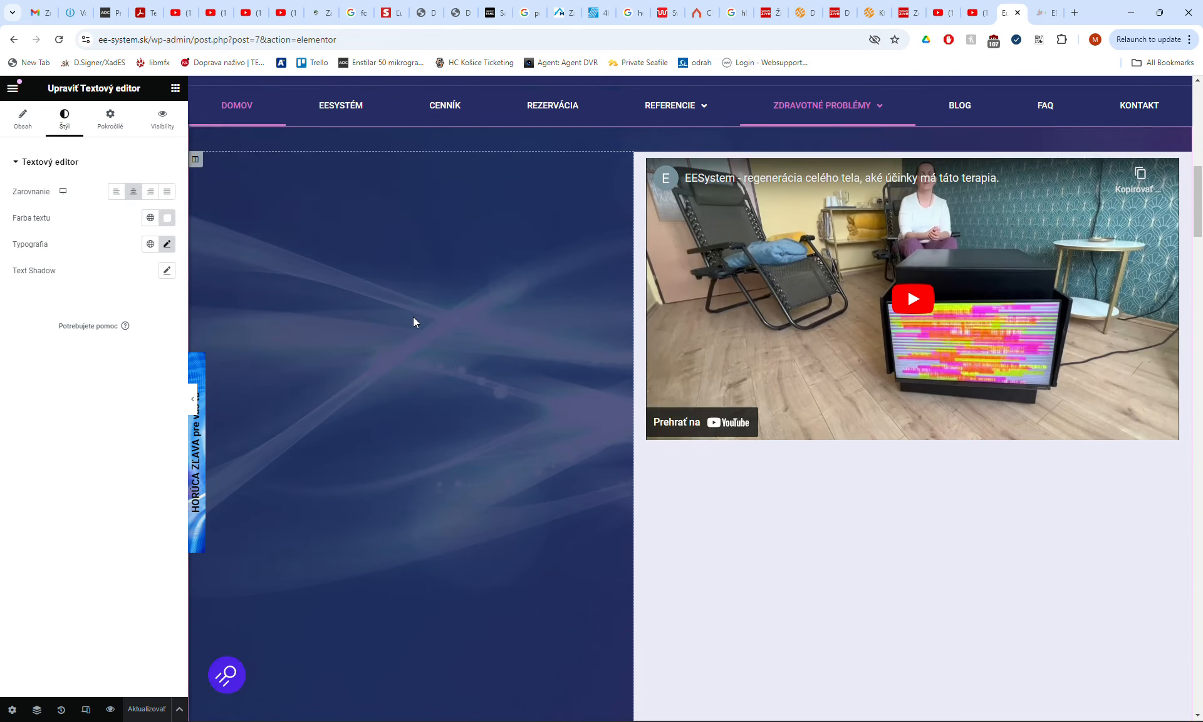
{"action": "left_click", "coordinate": [157, 217]}
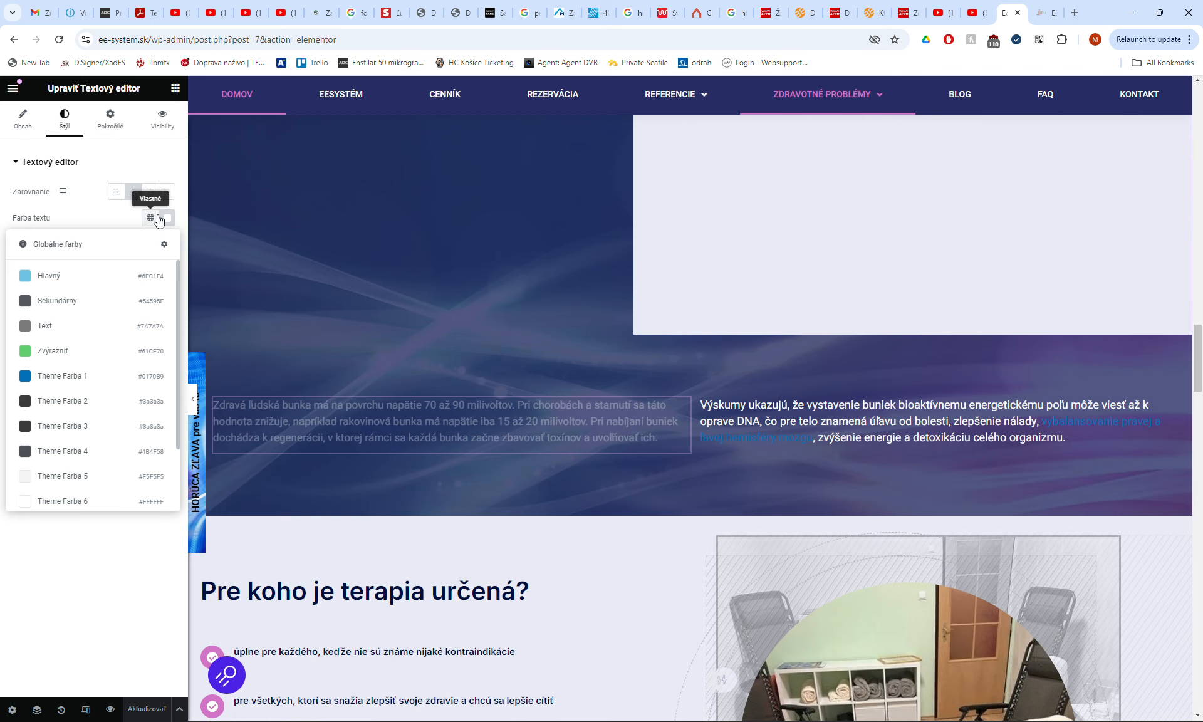
{"action": "left_click", "coordinate": [118, 335]}
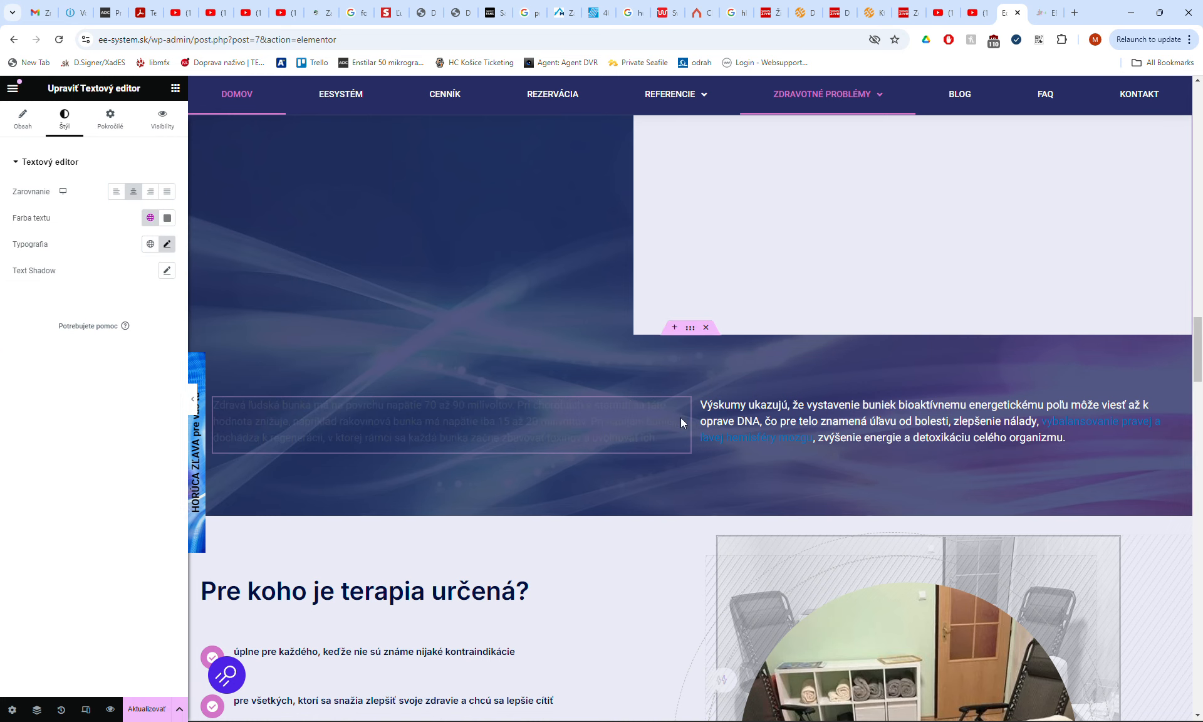
Open the settings of the HTML widget holding the "EESystem - účinky na Vaše telo" video.
{"action": "scroll", "coordinate": [772, 413], "scroll_direction": "down", "scroll_amount": 10}
{"action": "left_click", "coordinate": [753, 411]}
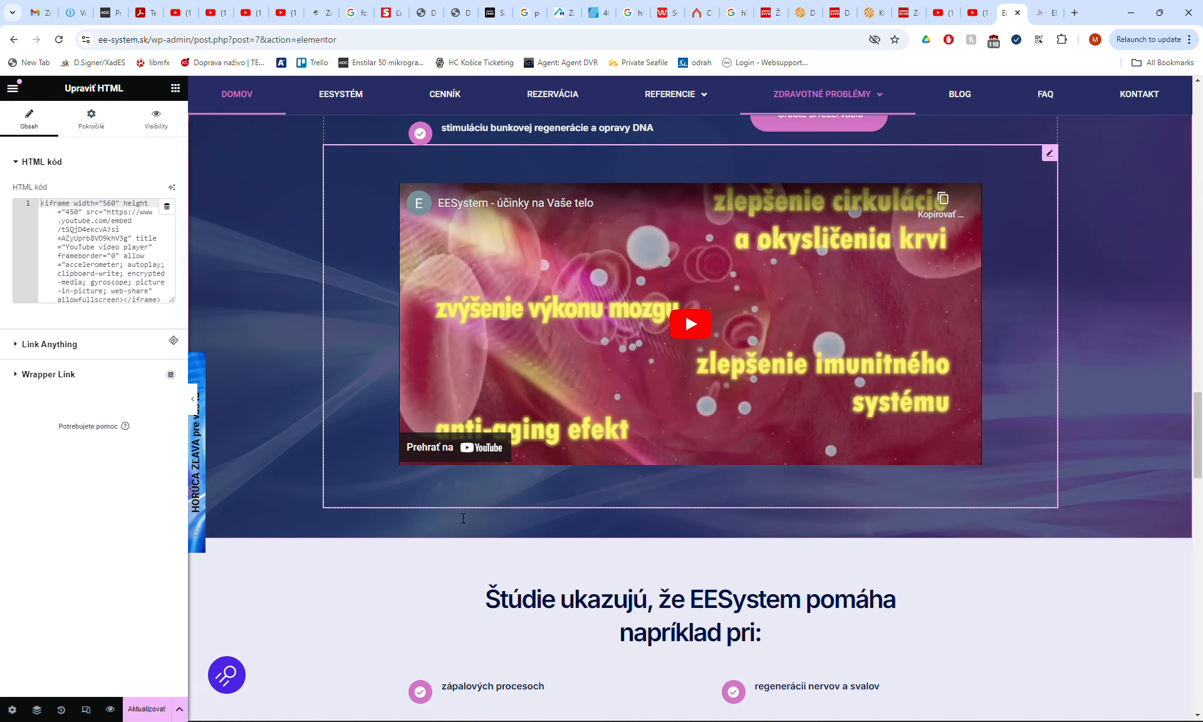
Assign the global Text colour to the paragraph beginning "Výskumy ukazujú, že vystavenie buniek" above the "Pre koho je terapia určená?" section.
{"action": "scroll", "coordinate": [463, 518], "scroll_direction": "up", "scroll_amount": 15}
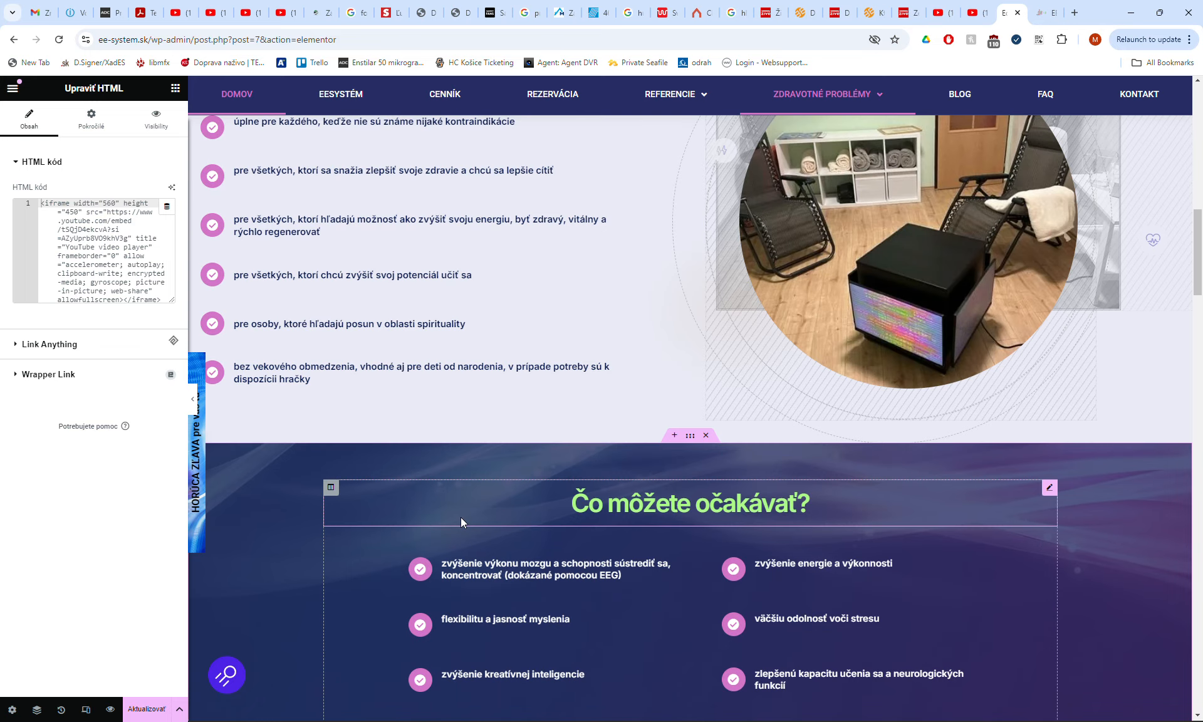
{"action": "scroll", "coordinate": [461, 518], "scroll_direction": "up", "scroll_amount": 5}
{"action": "scroll", "coordinate": [460, 518], "scroll_direction": "down", "scroll_amount": 2}
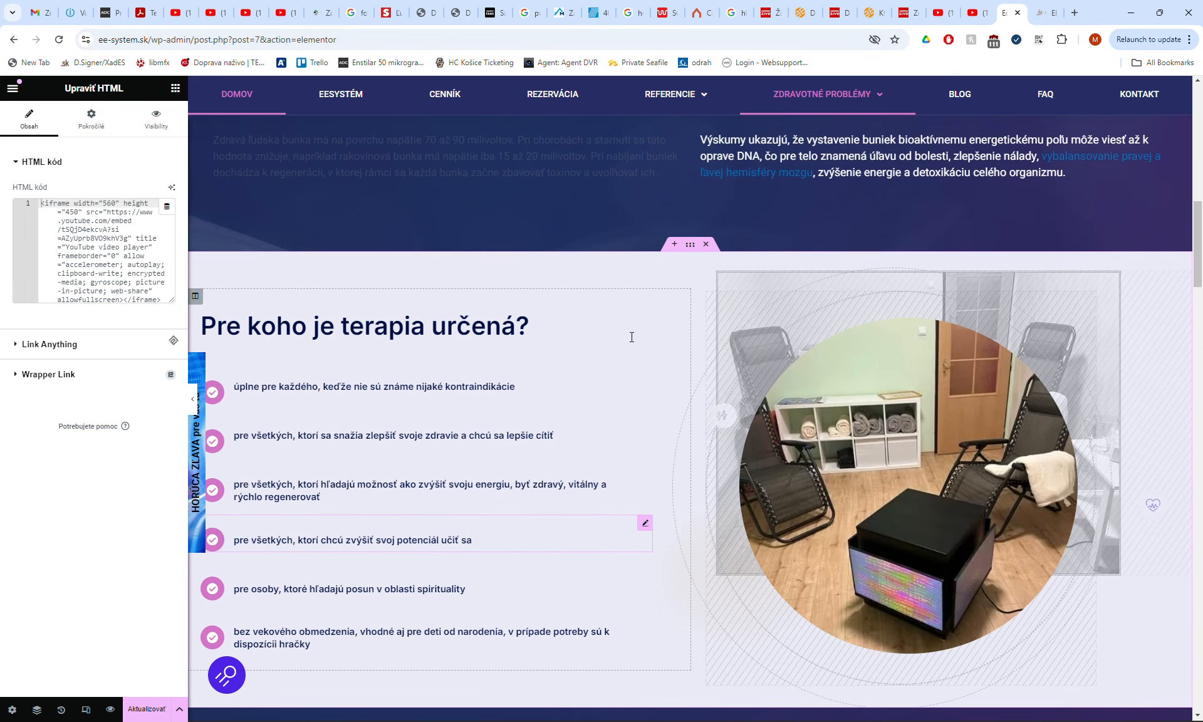
{"action": "scroll", "coordinate": [631, 337], "scroll_direction": "up", "scroll_amount": 3}
{"action": "left_click", "coordinate": [719, 322]}
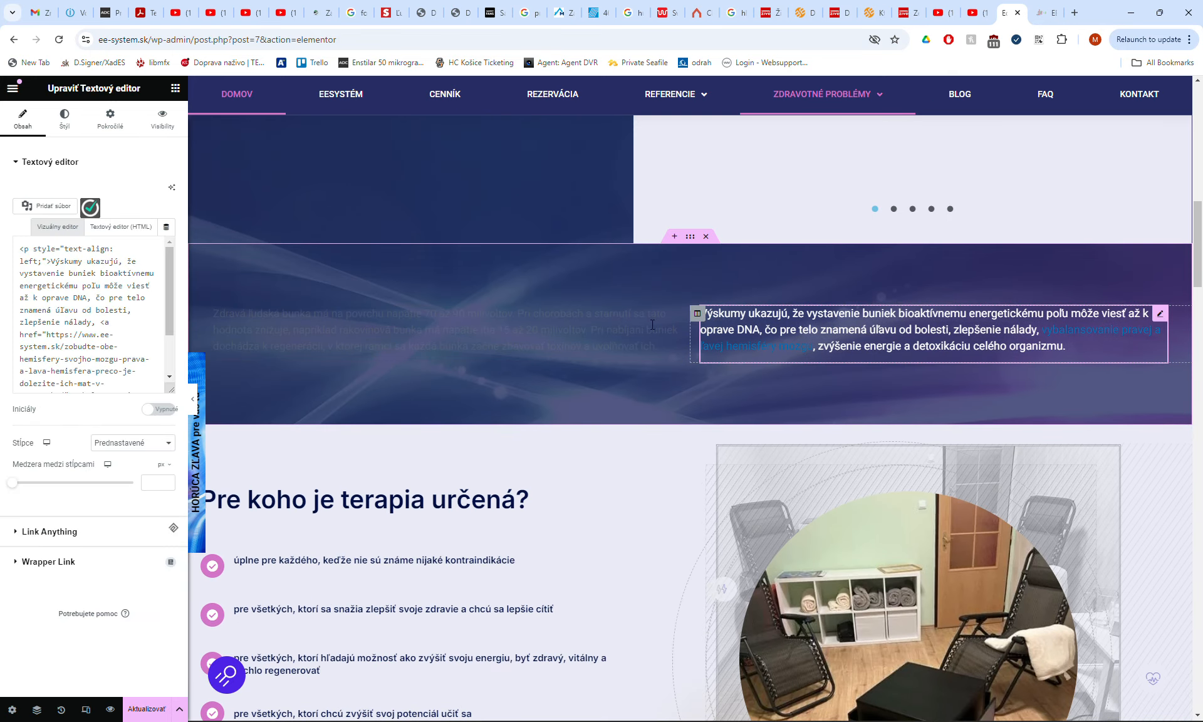
{"action": "left_click", "coordinate": [64, 118]}
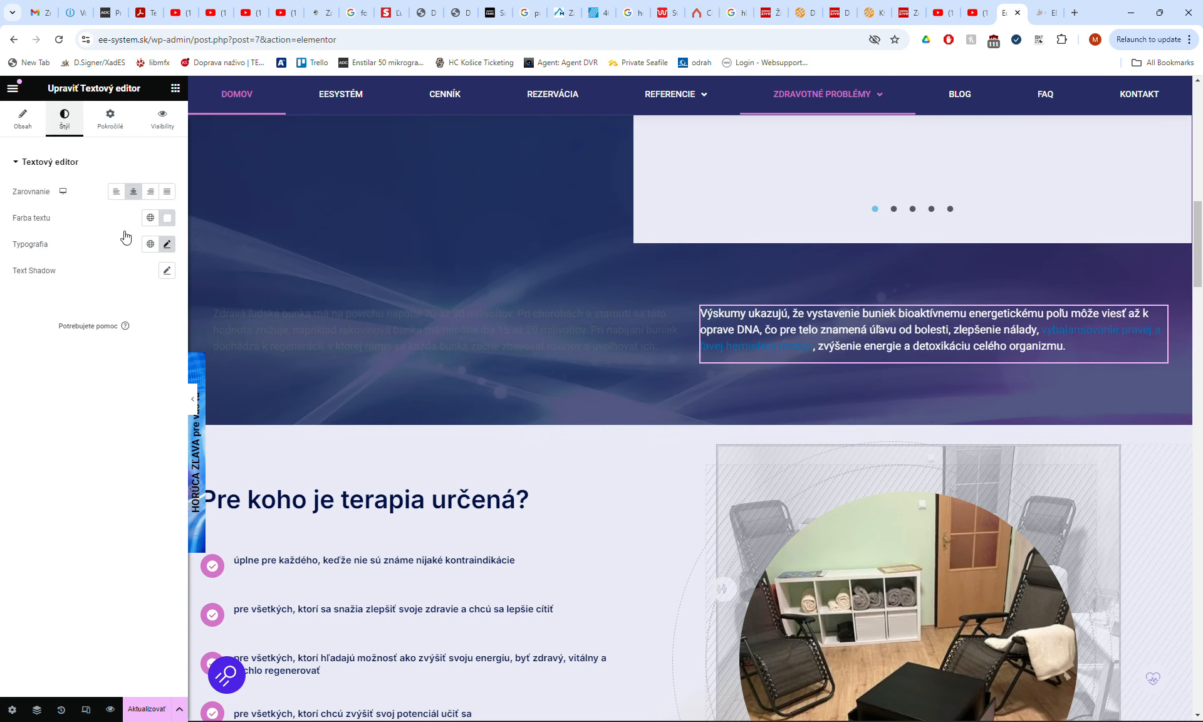
{"action": "left_click", "coordinate": [154, 218]}
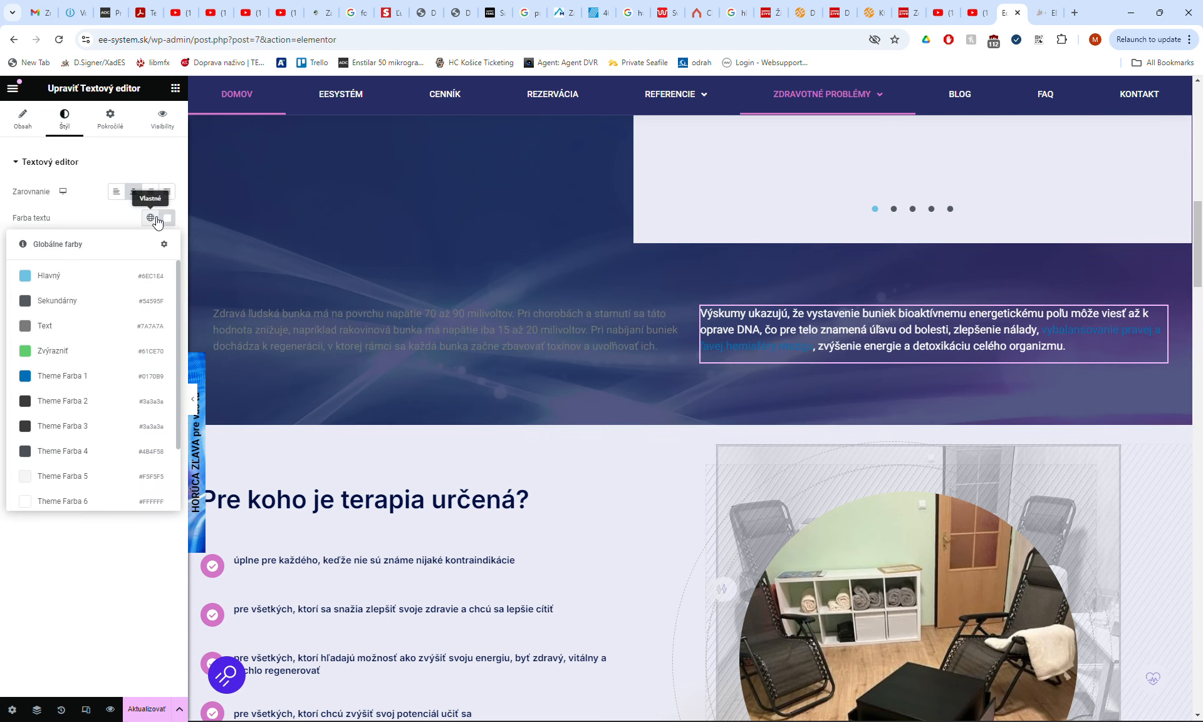
{"action": "left_click", "coordinate": [112, 330]}
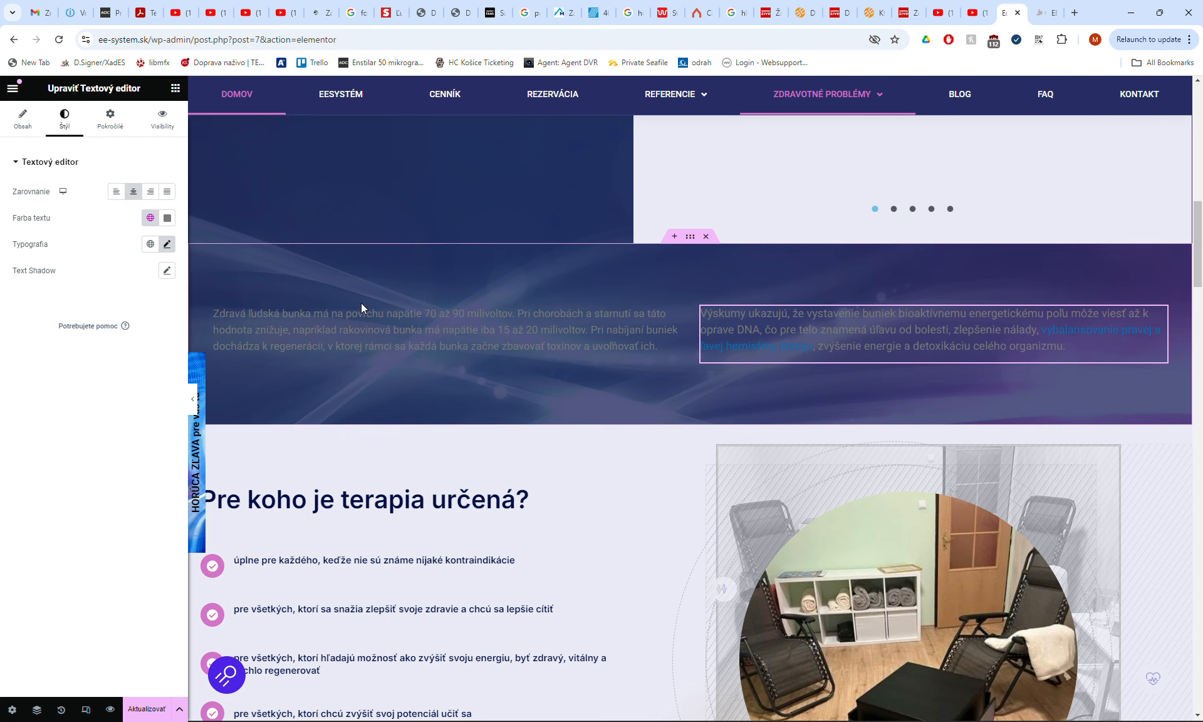
Assign the global Text colour to the heading "Zažite zmenu vo svojom tele už po jednej terapii".
{"action": "scroll", "coordinate": [361, 302], "scroll_direction": "up", "scroll_amount": 6}
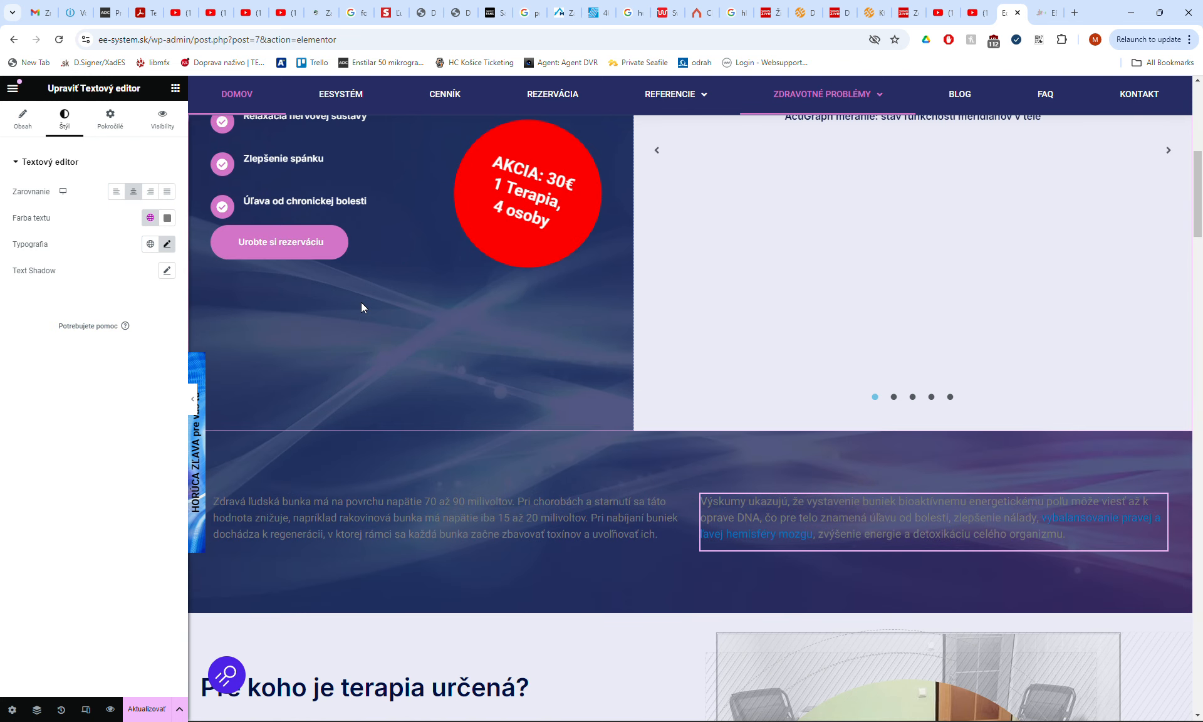
{"action": "scroll", "coordinate": [361, 302], "scroll_direction": "up", "scroll_amount": 1}
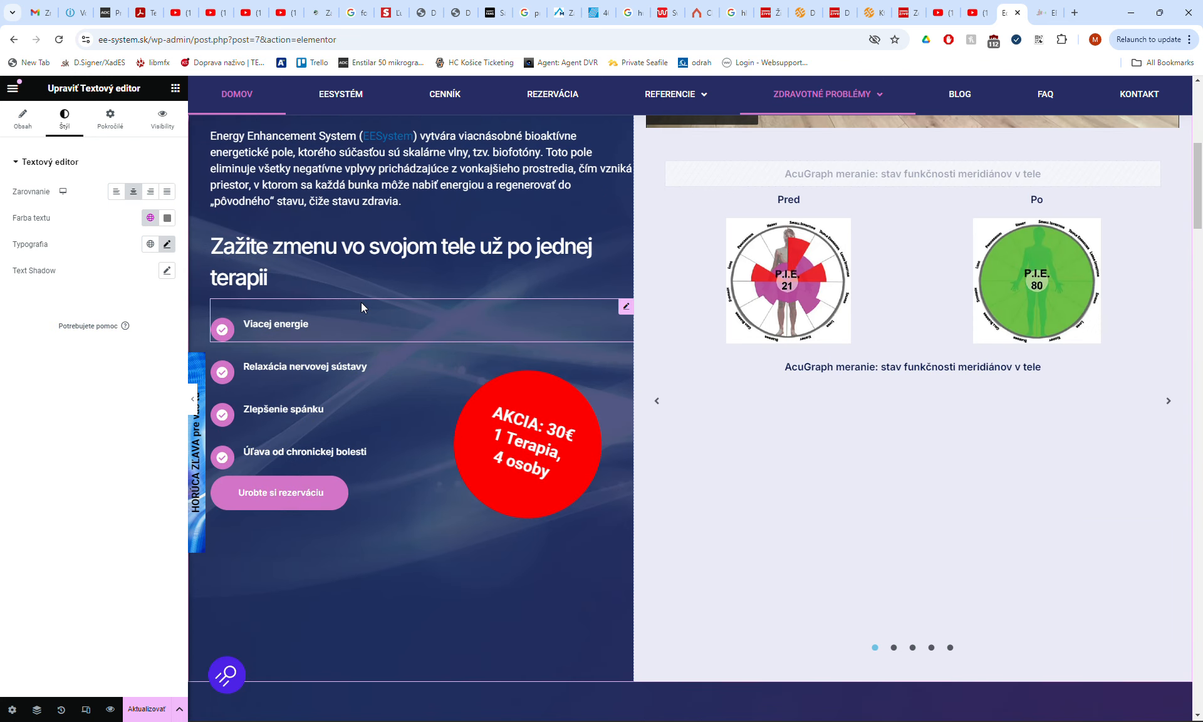
{"action": "left_click", "coordinate": [271, 259]}
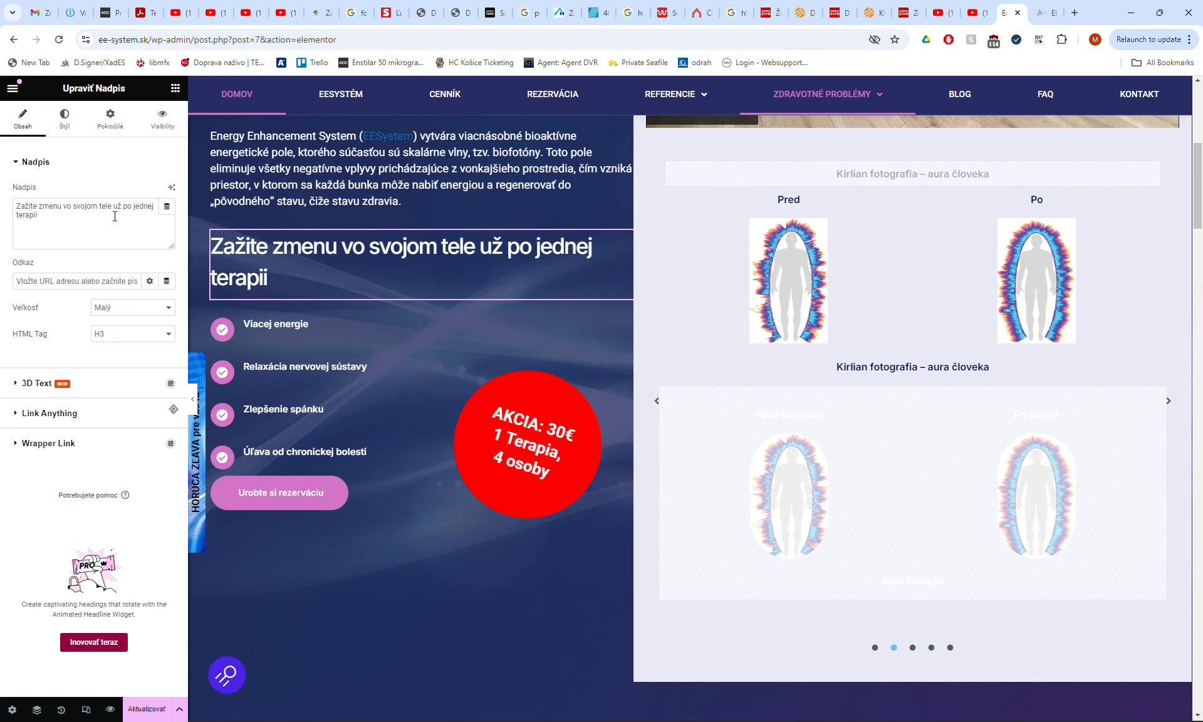
{"action": "left_click", "coordinate": [65, 118]}
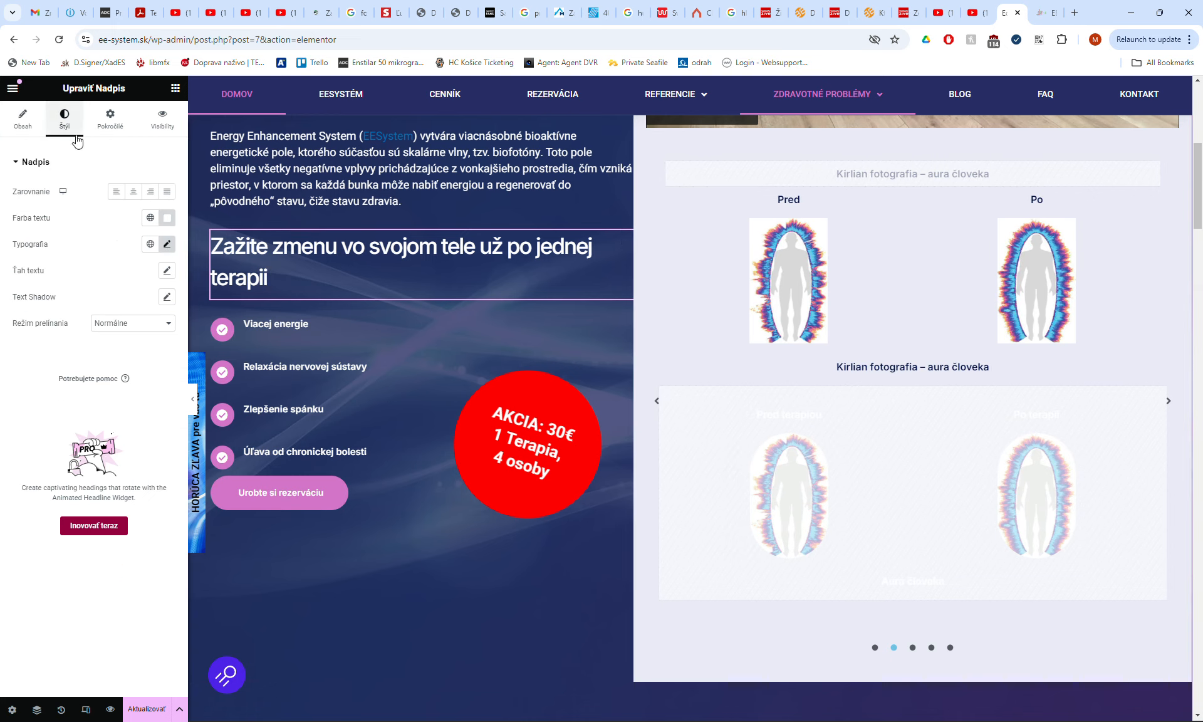
{"action": "left_click", "coordinate": [150, 219]}
{"action": "left_click", "coordinate": [87, 337]}
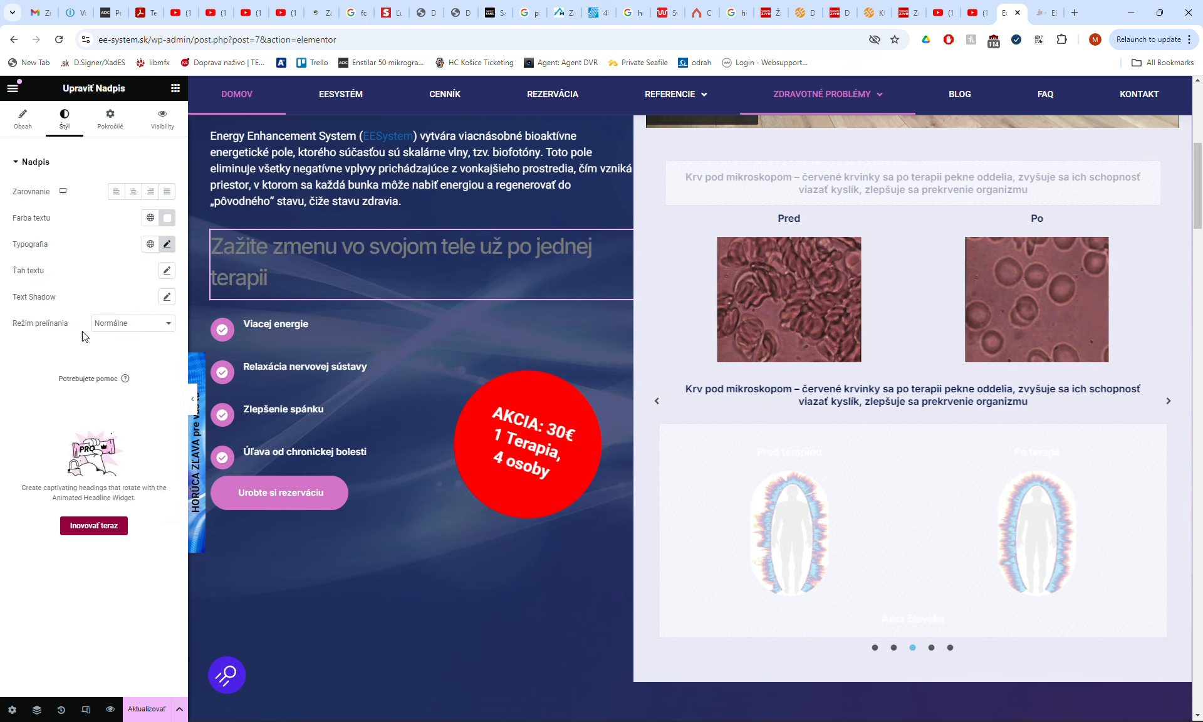
Assign the global Text colour to the hero paragraph beginning "Energy Enhancement System (EESystem)".
{"action": "left_click", "coordinate": [406, 208]}
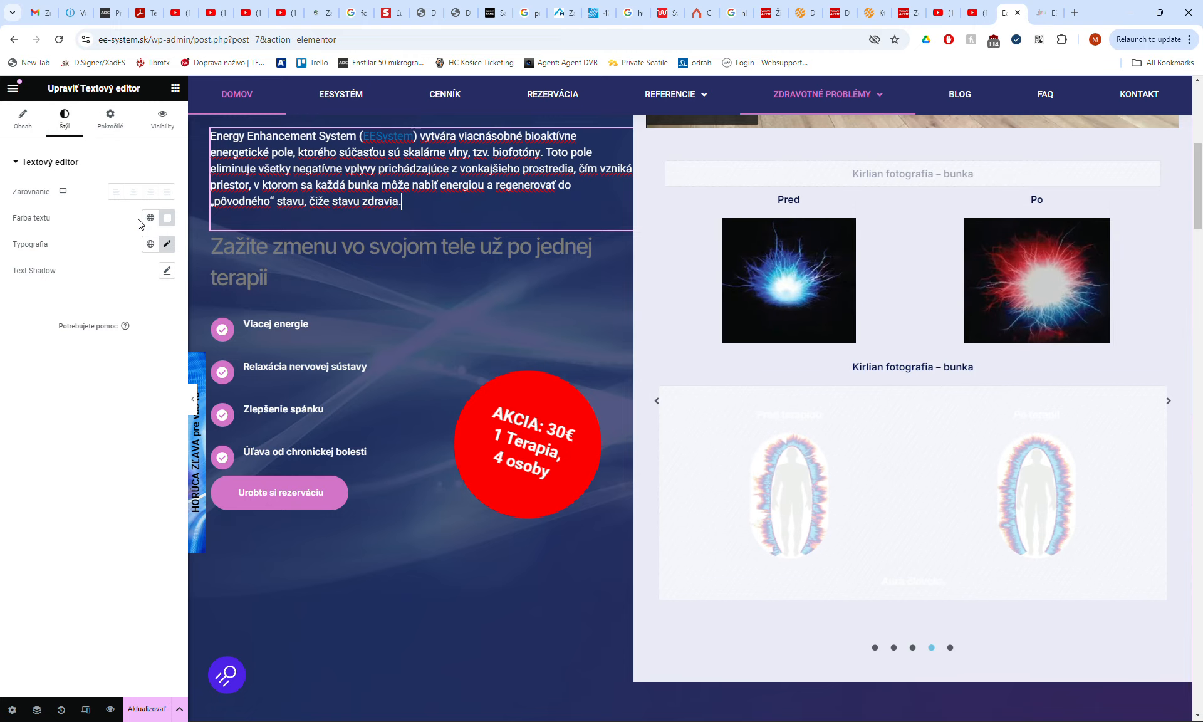
{"action": "left_click", "coordinate": [151, 218]}
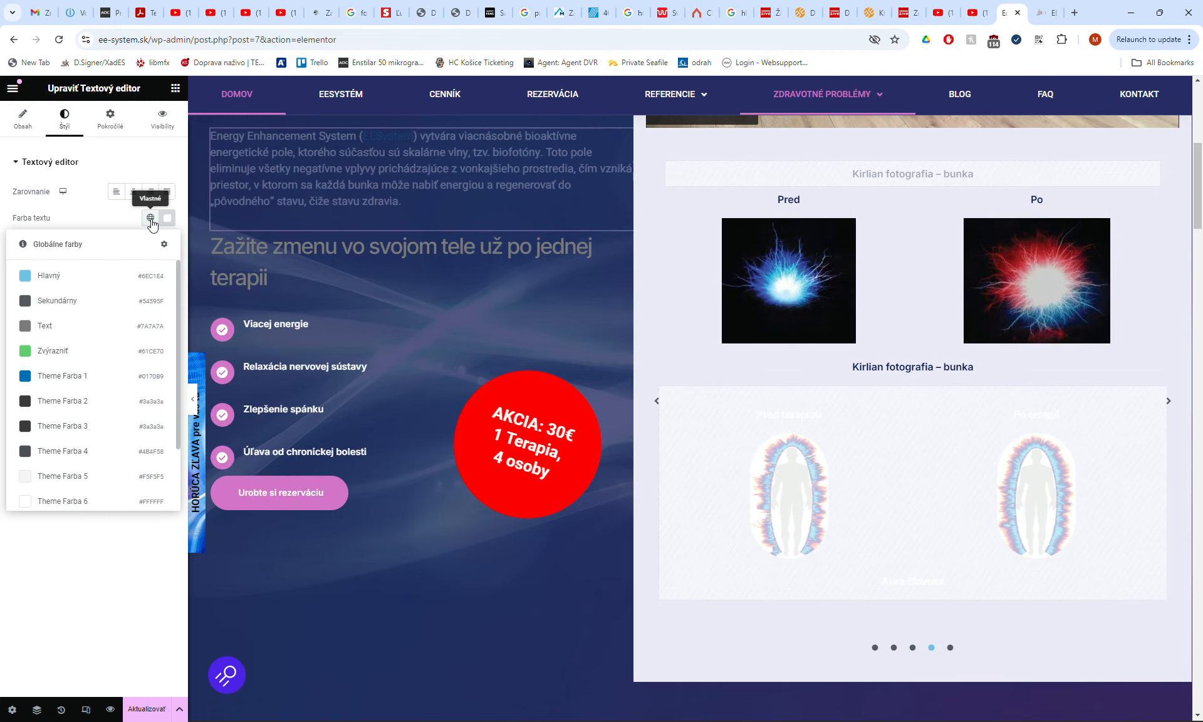
{"action": "left_click", "coordinate": [78, 329]}
Assign the global Zvýrazniť colour to the main hero heading "Regenerácia tela na bunkovej úrovni".
{"action": "scroll", "coordinate": [404, 372], "scroll_direction": "down", "scroll_amount": 5}
{"action": "scroll", "coordinate": [400, 370], "scroll_direction": "up", "scroll_amount": 4}
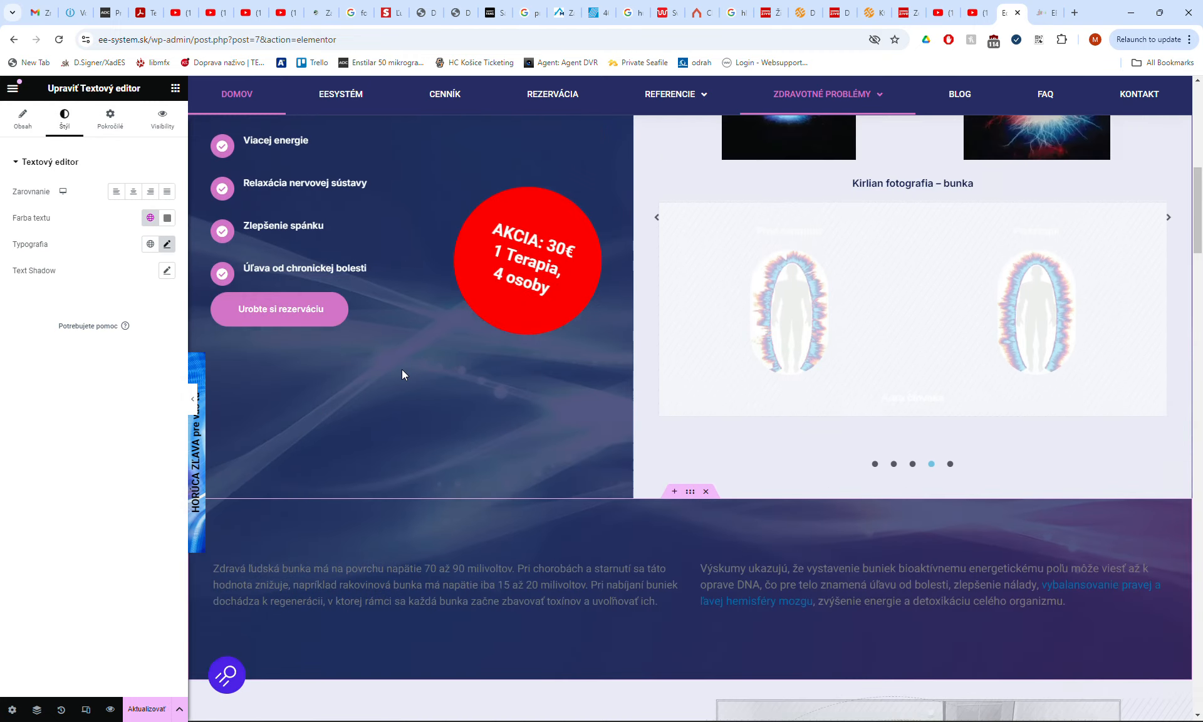
{"action": "scroll", "coordinate": [401, 370], "scroll_direction": "up", "scroll_amount": 8}
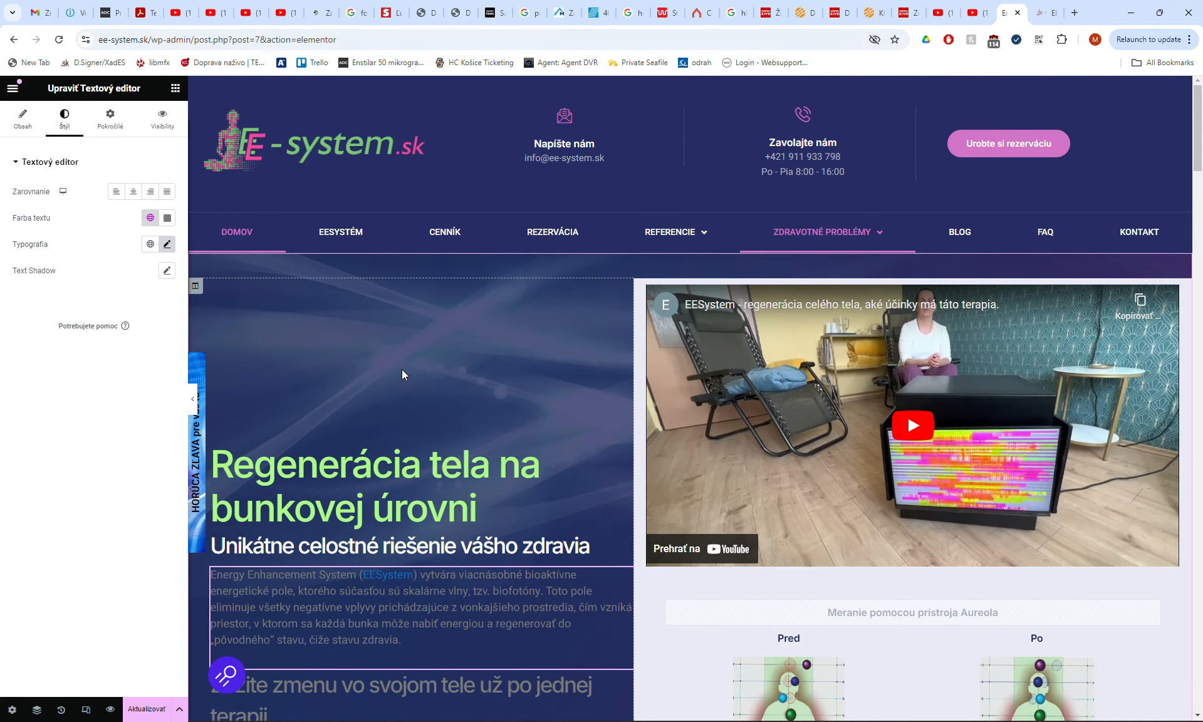
{"action": "scroll", "coordinate": [401, 369], "scroll_direction": "down", "scroll_amount": 2}
{"action": "left_click", "coordinate": [314, 354]}
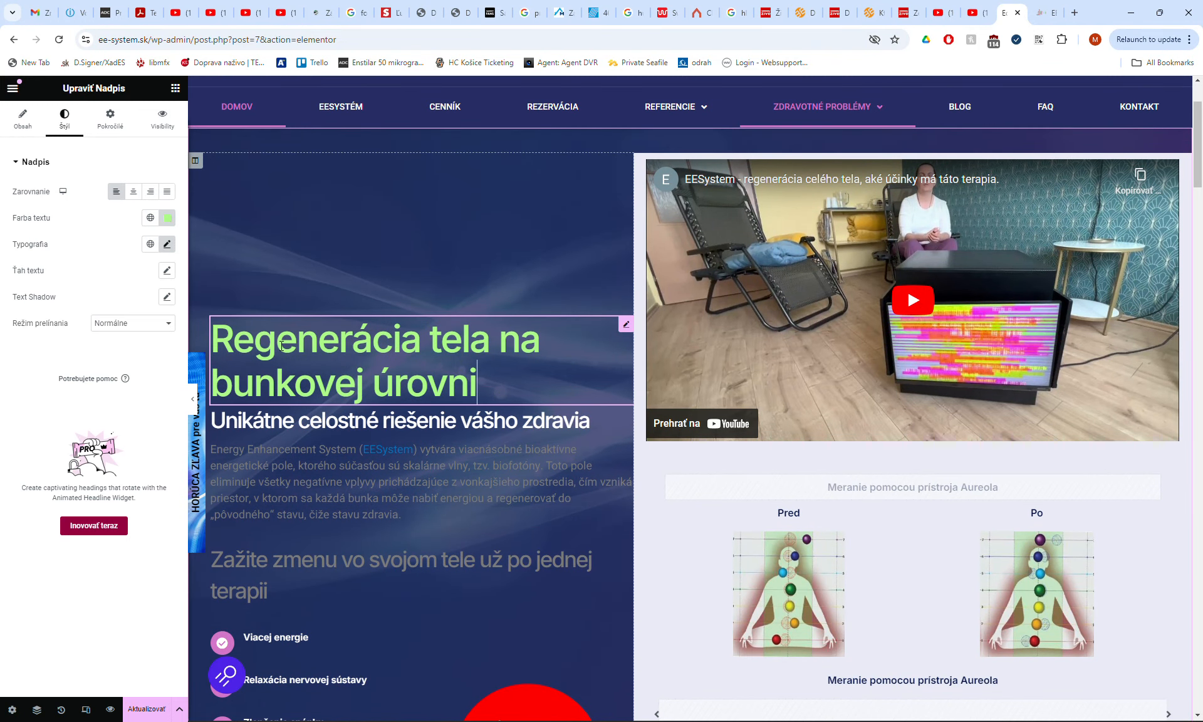
{"action": "left_click", "coordinate": [161, 219]}
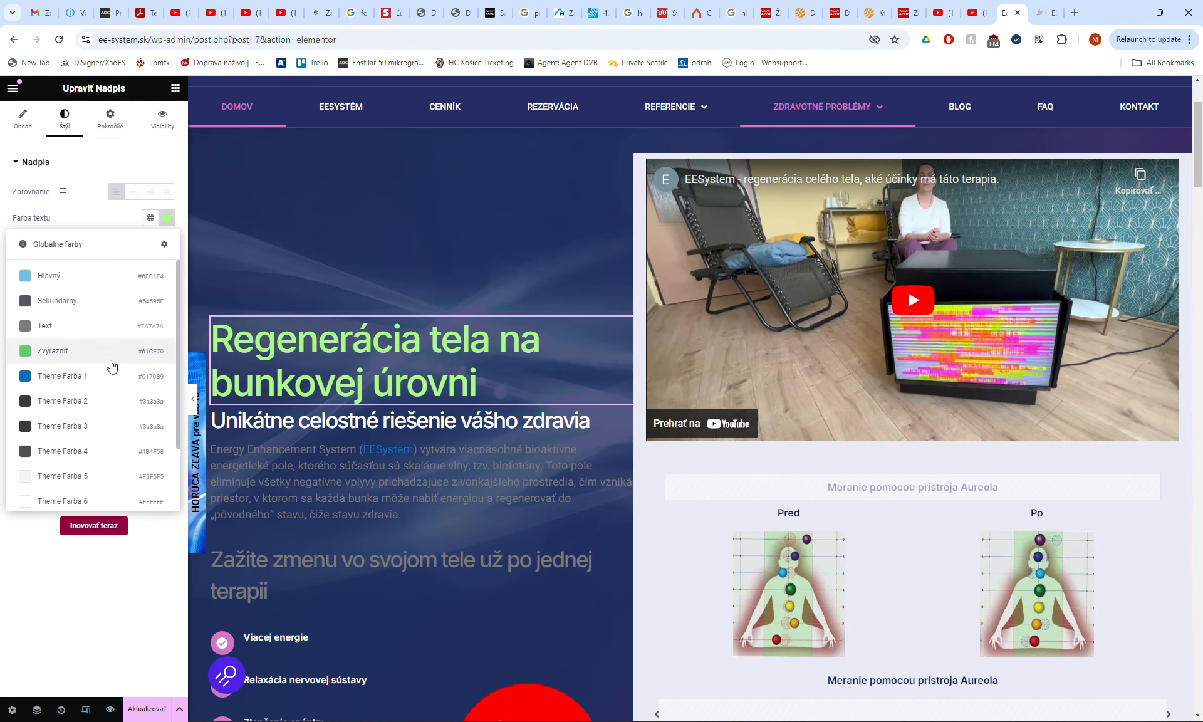
{"action": "left_click", "coordinate": [112, 360]}
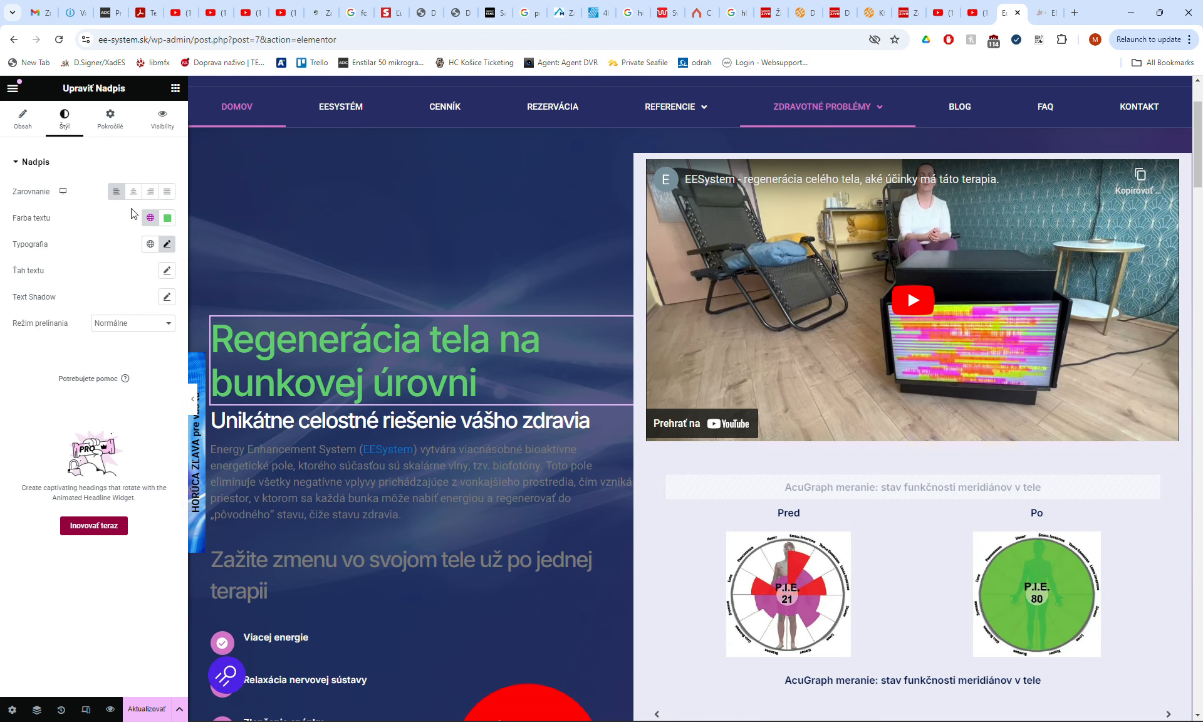
Assign the global Text colour to the hero subheading "Unikátne celostné riešenie vášho zdravia".
{"action": "left_click", "coordinate": [267, 431]}
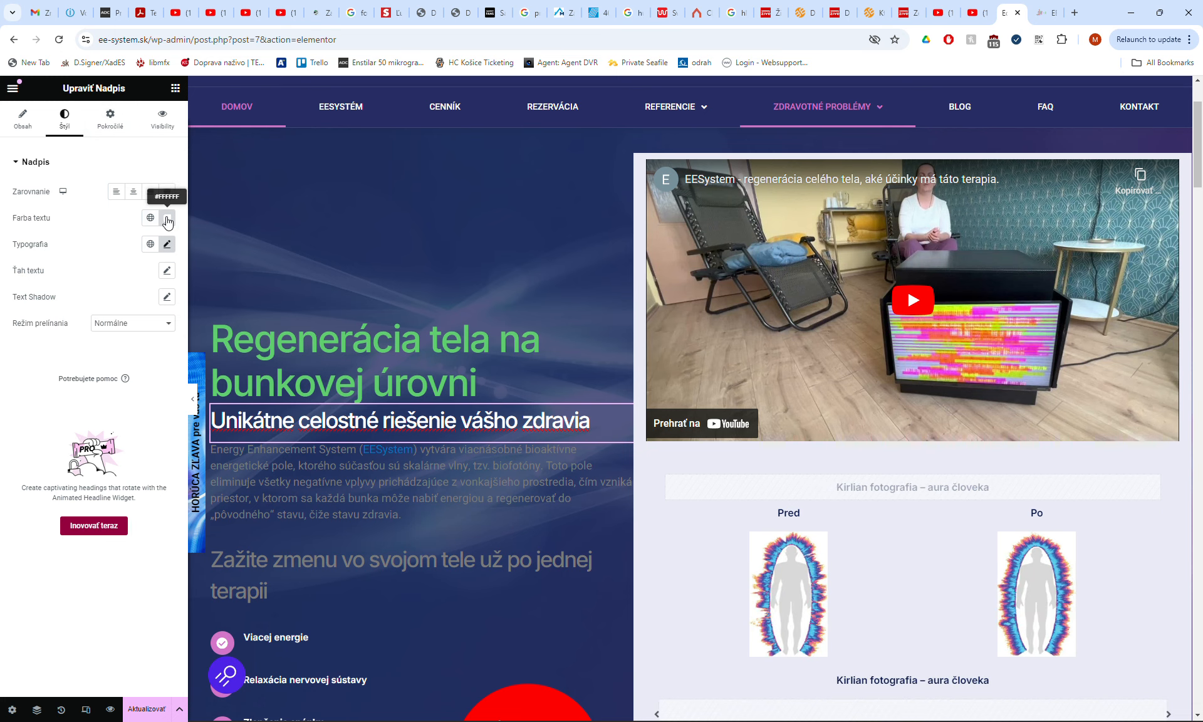
{"action": "left_click", "coordinate": [151, 218]}
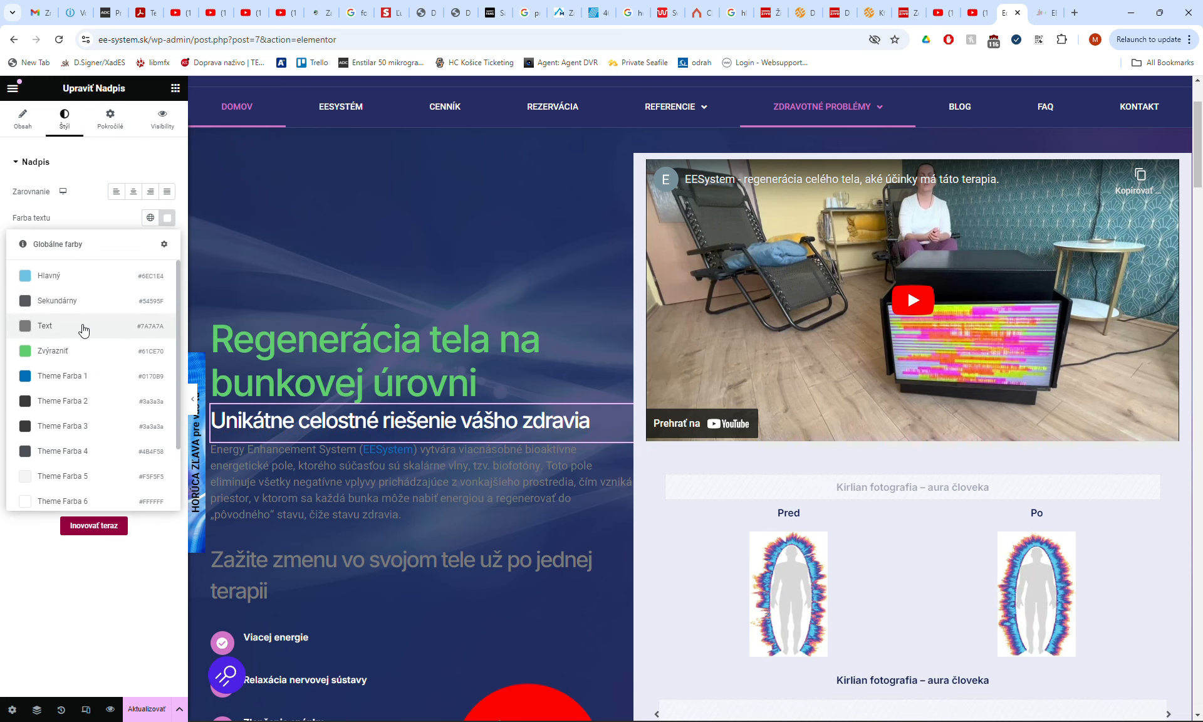
{"action": "left_click", "coordinate": [84, 327]}
Examine the text colours in the homepage sections from the hero down to "Pred a počas terapie odporúčame:".
{"action": "scroll", "coordinate": [502, 490], "scroll_direction": "down", "scroll_amount": 8}
{"action": "scroll", "coordinate": [499, 488], "scroll_direction": "down", "scroll_amount": 14}
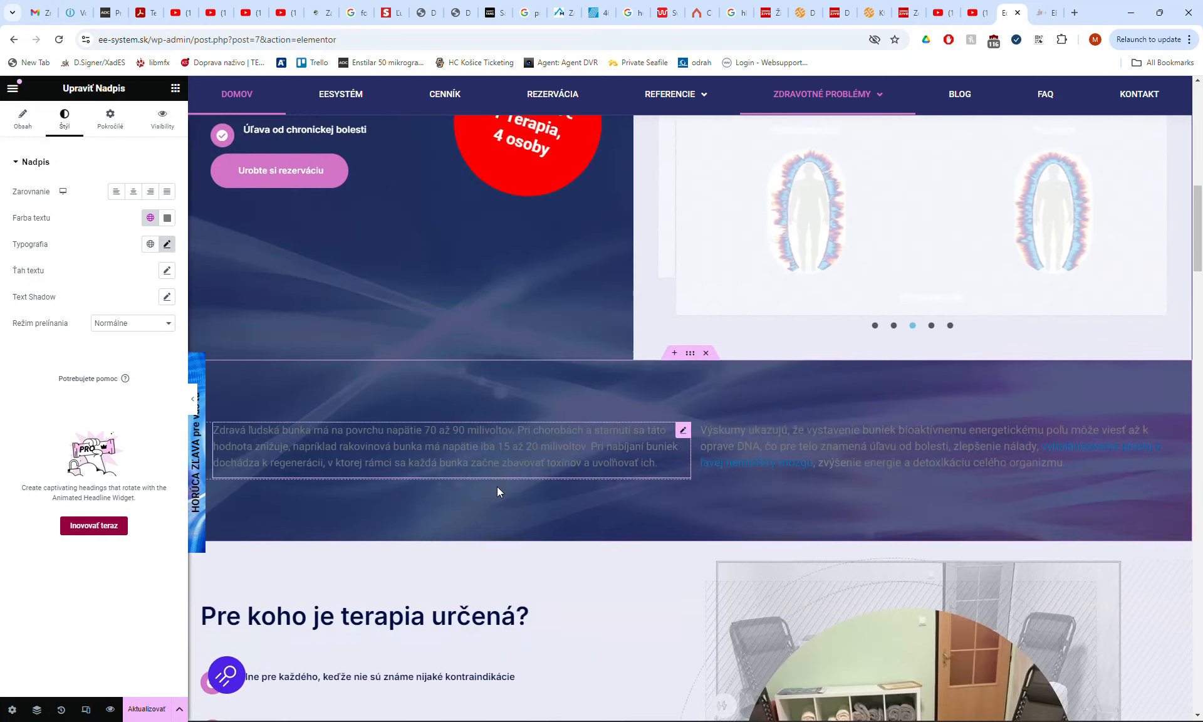
{"action": "scroll", "coordinate": [502, 491], "scroll_direction": "down", "scroll_amount": 15}
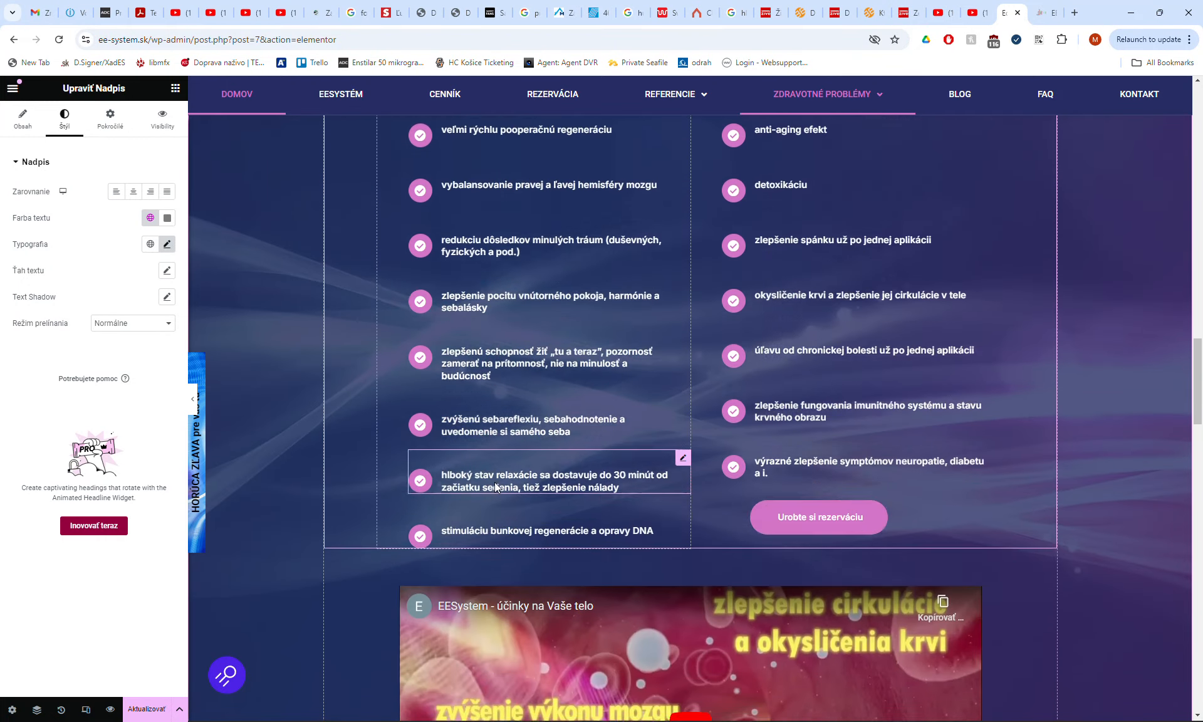
{"action": "scroll", "coordinate": [494, 481], "scroll_direction": "down", "scroll_amount": 10}
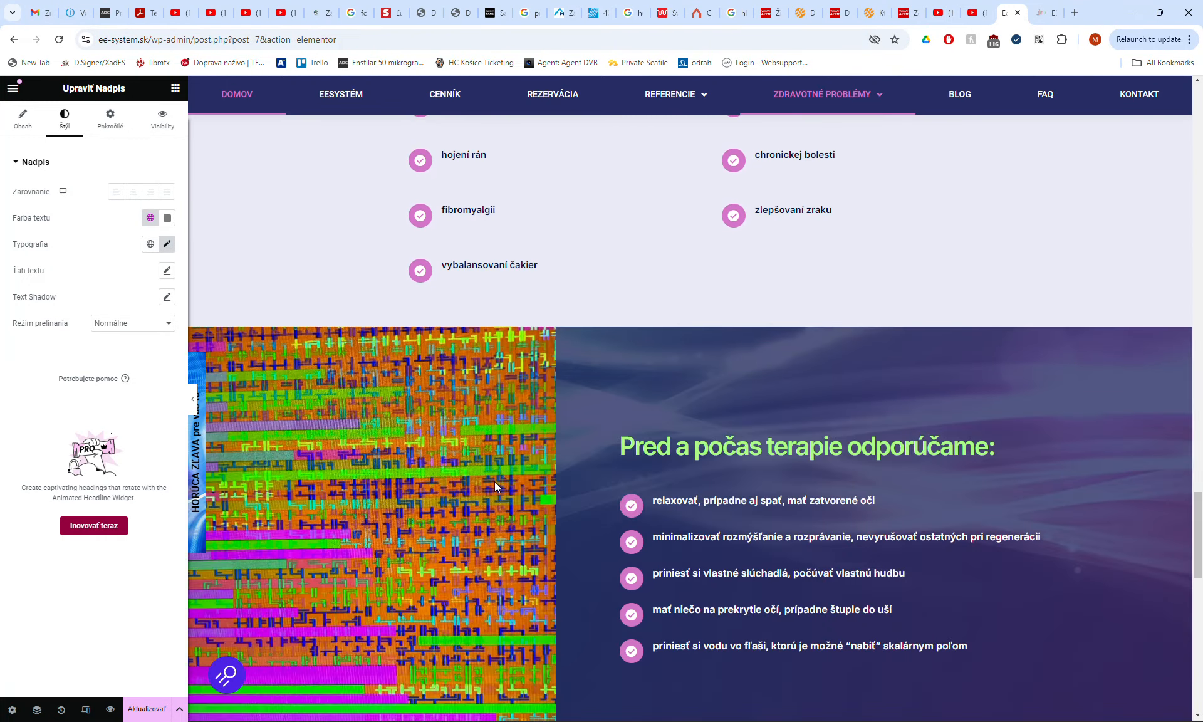
{"action": "scroll", "coordinate": [494, 486], "scroll_direction": "up", "scroll_amount": 12}
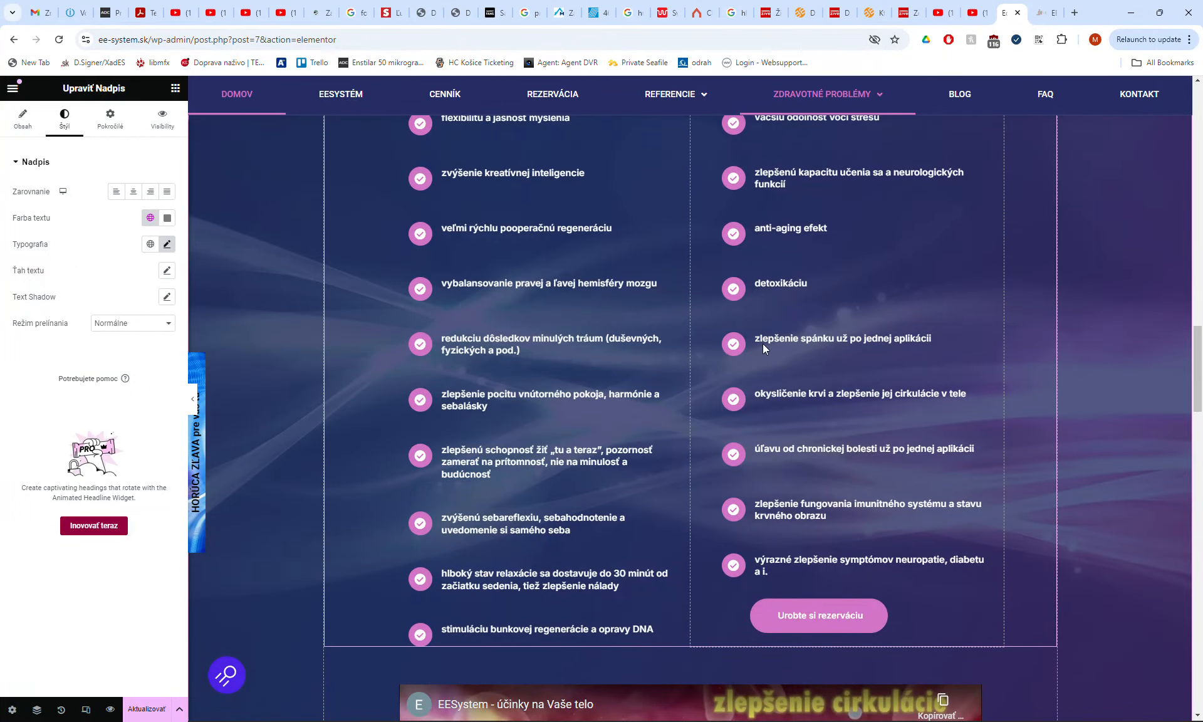
{"action": "scroll", "coordinate": [785, 355], "scroll_direction": "up", "scroll_amount": 15}
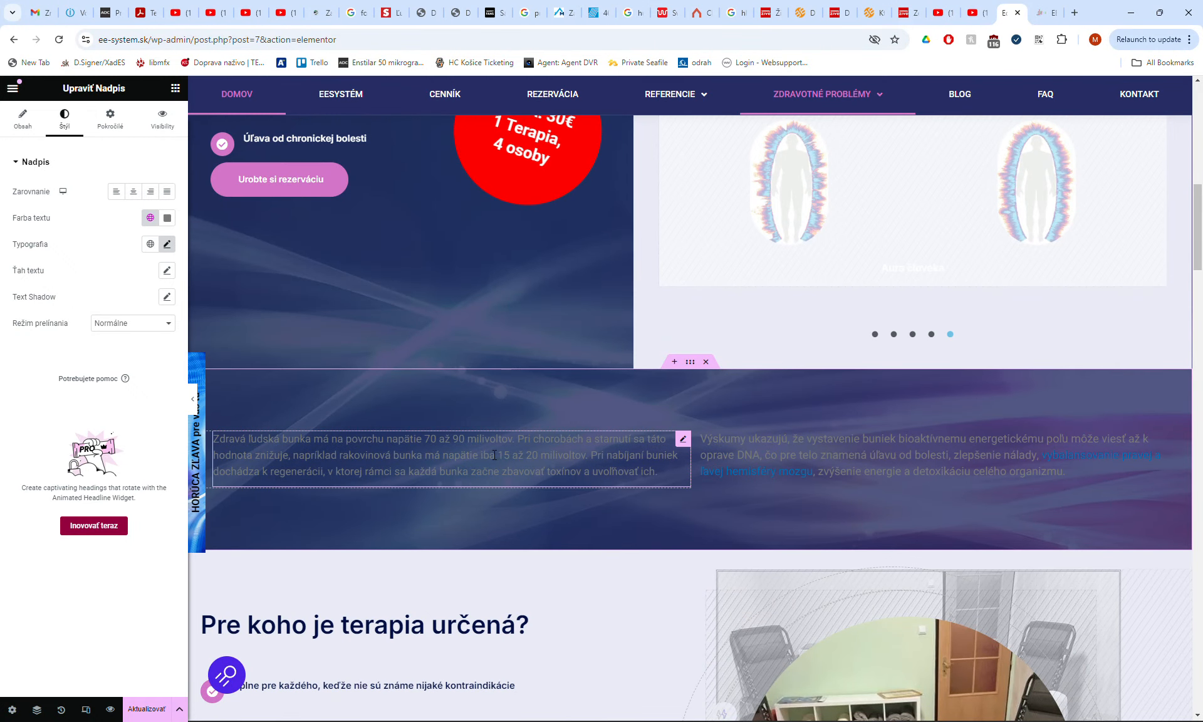
{"action": "scroll", "coordinate": [441, 427], "scroll_direction": "up", "scroll_amount": 5}
{"action": "scroll", "coordinate": [400, 331], "scroll_direction": "down", "scroll_amount": 10}
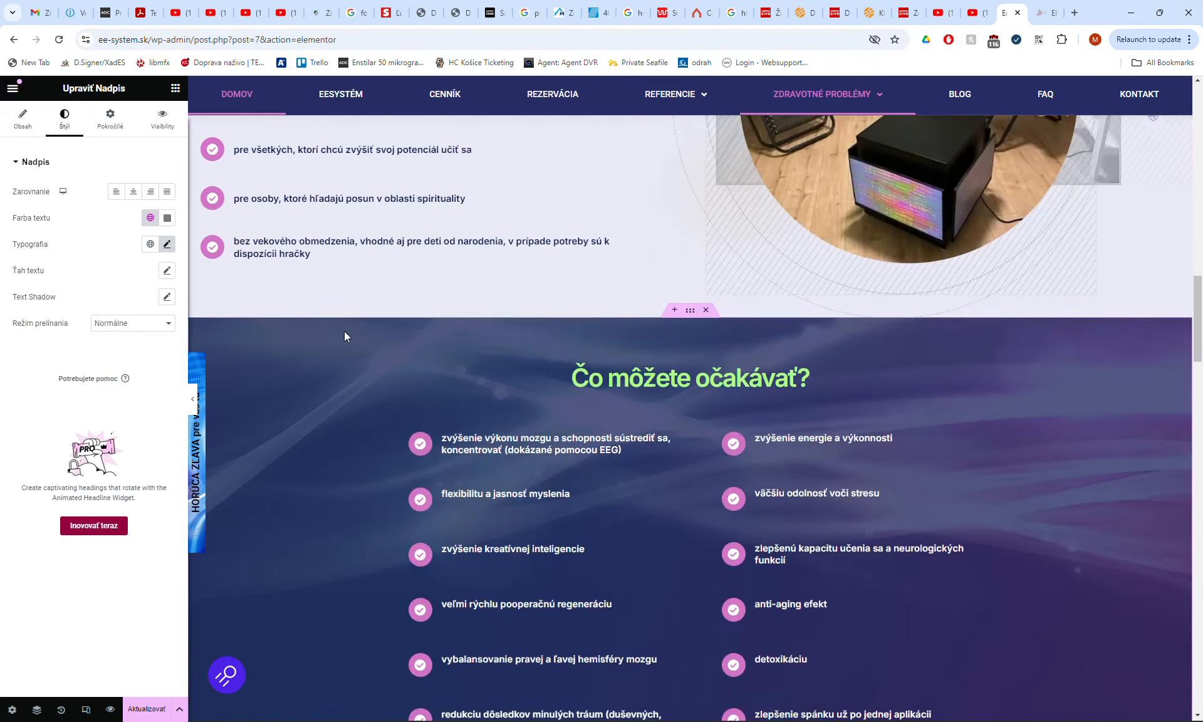
Assign the global Text colour to the heading "Pre koho je terapia určená?".
{"action": "scroll", "coordinate": [344, 330], "scroll_direction": "up", "scroll_amount": 5}
{"action": "left_click", "coordinate": [369, 318]}
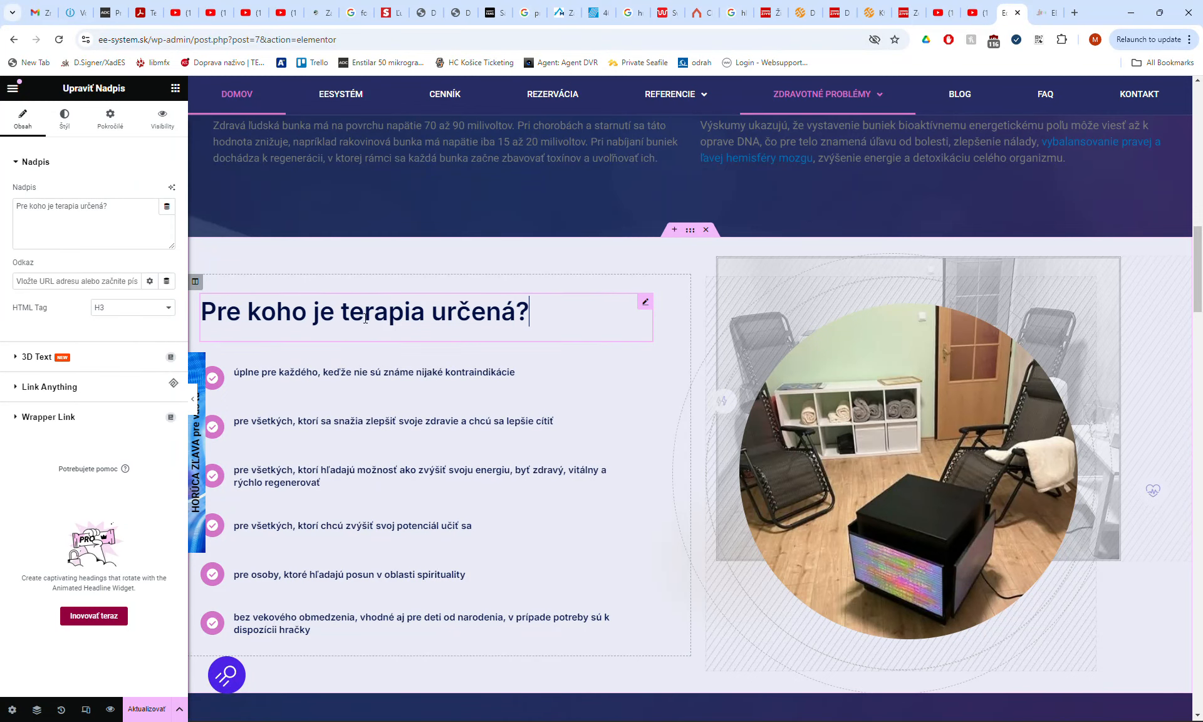
{"action": "left_click", "coordinate": [65, 119]}
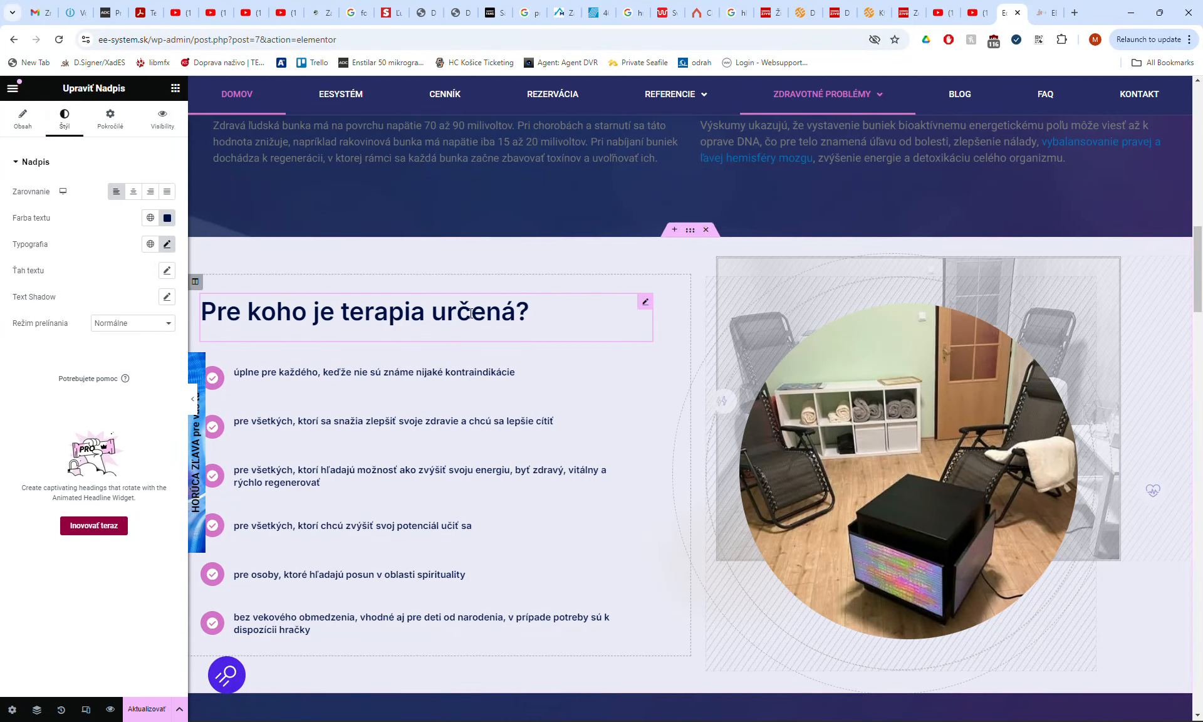
{"action": "left_click", "coordinate": [151, 220]}
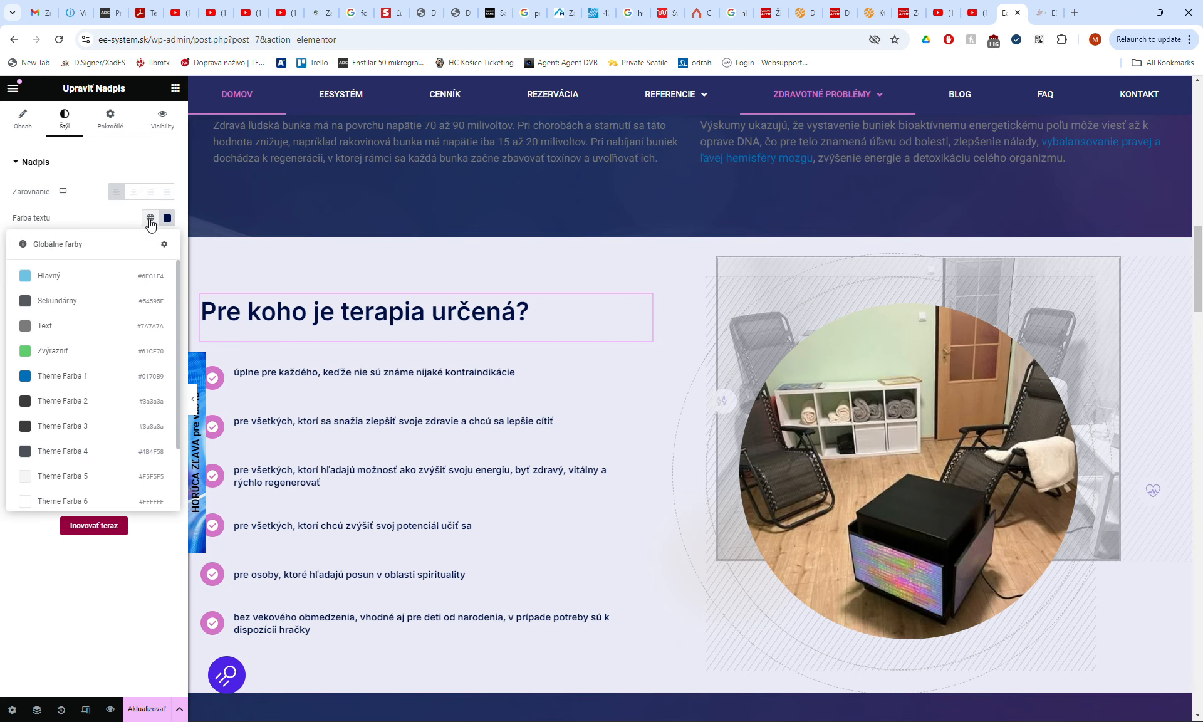
{"action": "left_click", "coordinate": [106, 327]}
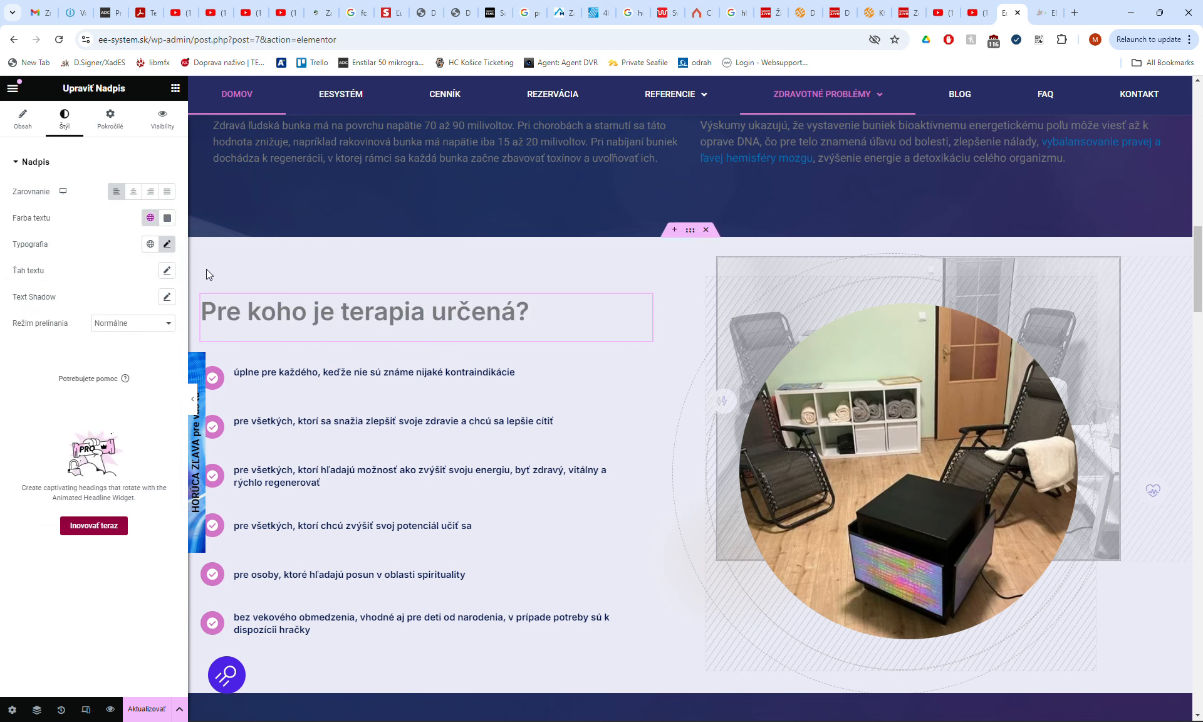
Check the global colour options for the background of the first icon box under "Pre koho je terapia určená?", and review the recoloured hero.
{"action": "left_click", "coordinate": [312, 374]}
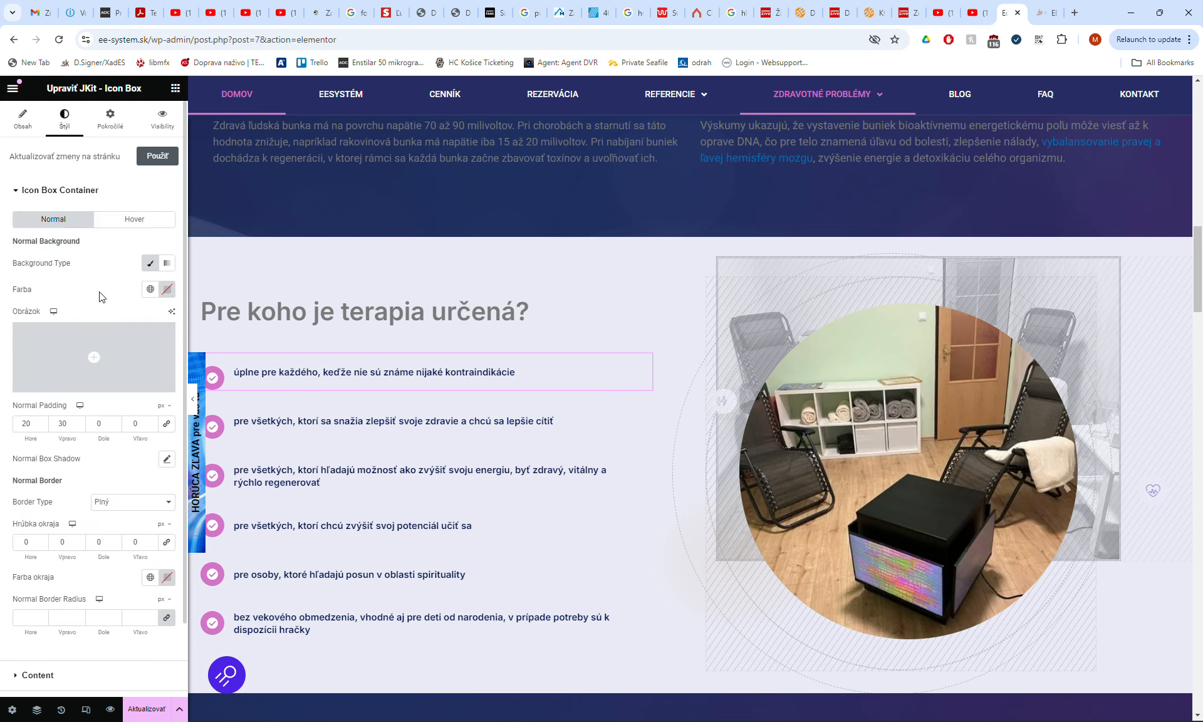
{"action": "left_click", "coordinate": [151, 290]}
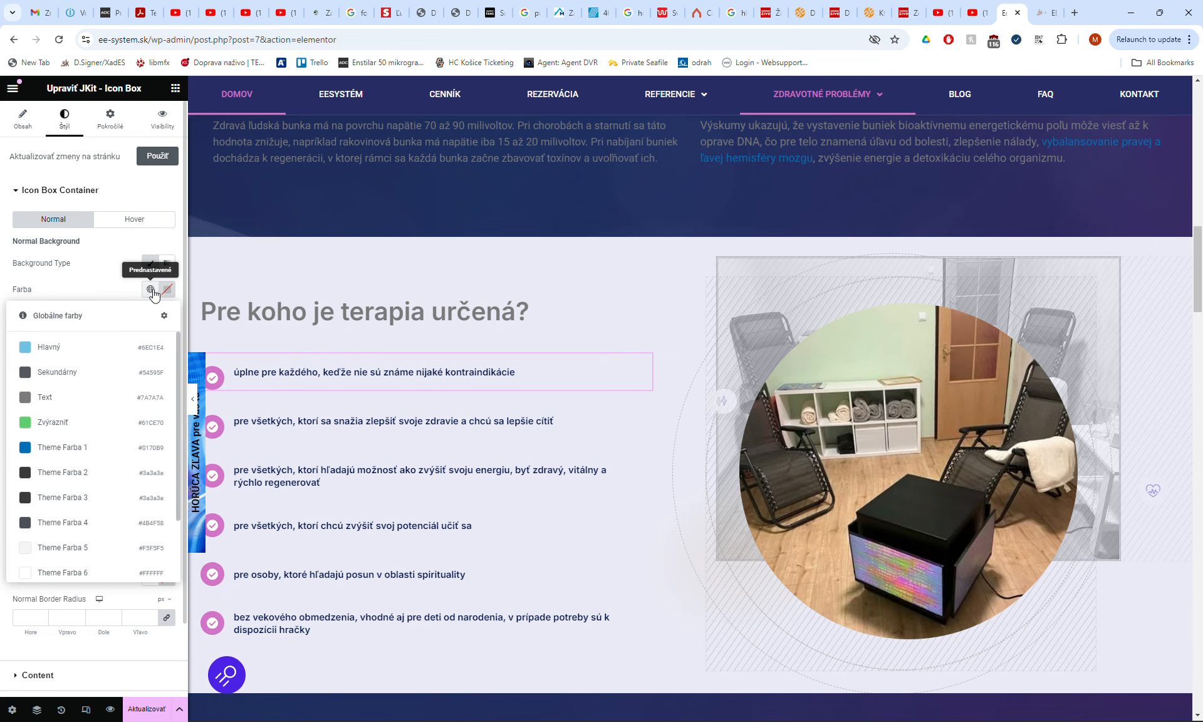
{"action": "left_click", "coordinate": [151, 290]}
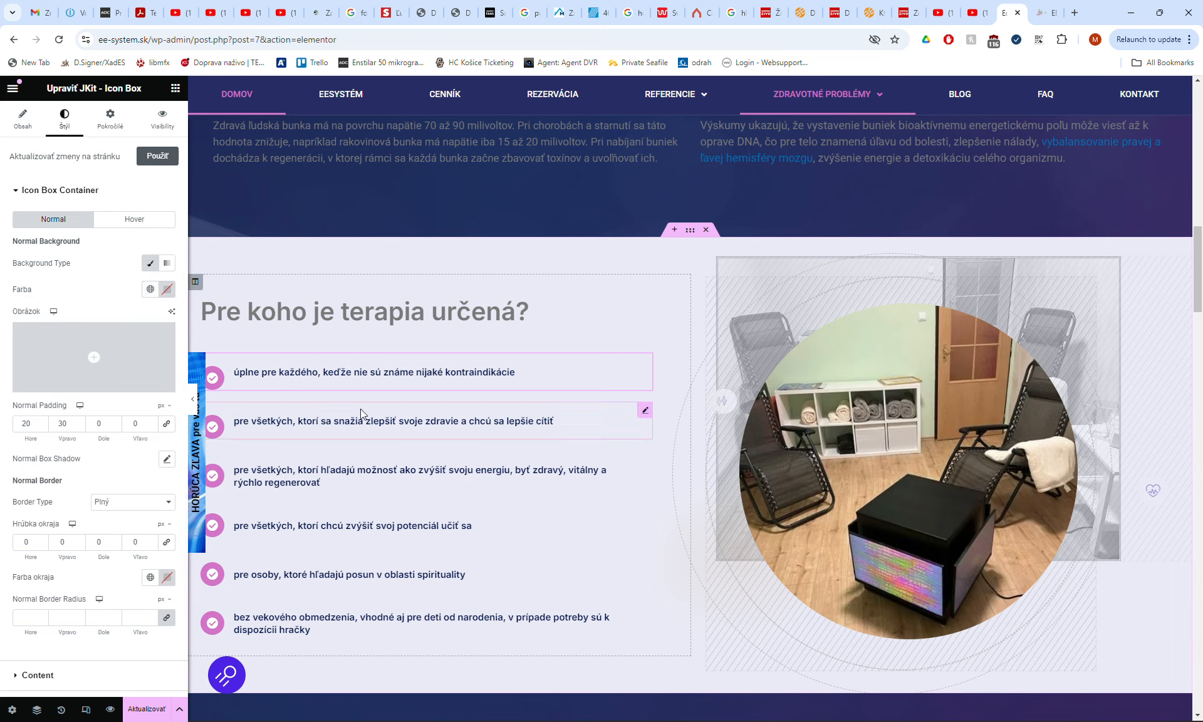
{"action": "scroll", "coordinate": [406, 396], "scroll_direction": "up", "scroll_amount": 15}
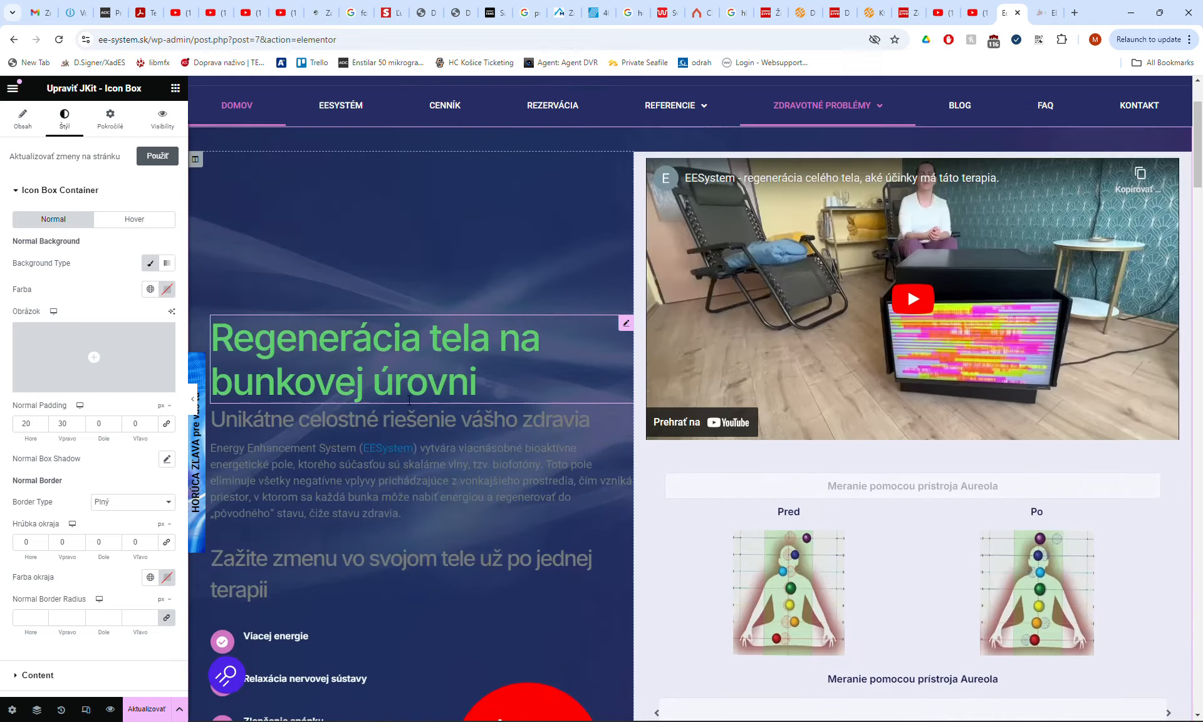
{"action": "scroll", "coordinate": [409, 399], "scroll_direction": "up", "scroll_amount": 1}
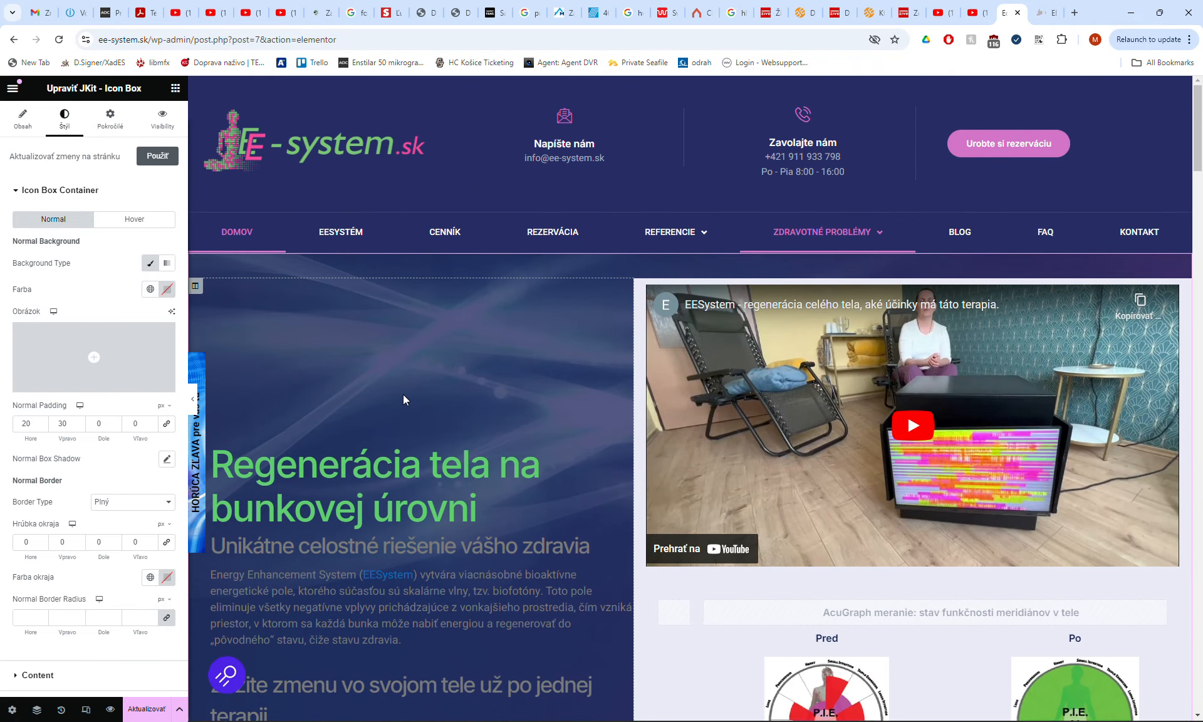
Look over the homepage sections down to the footer and save the page changes.
{"action": "scroll", "coordinate": [403, 393], "scroll_direction": "down", "scroll_amount": 15}
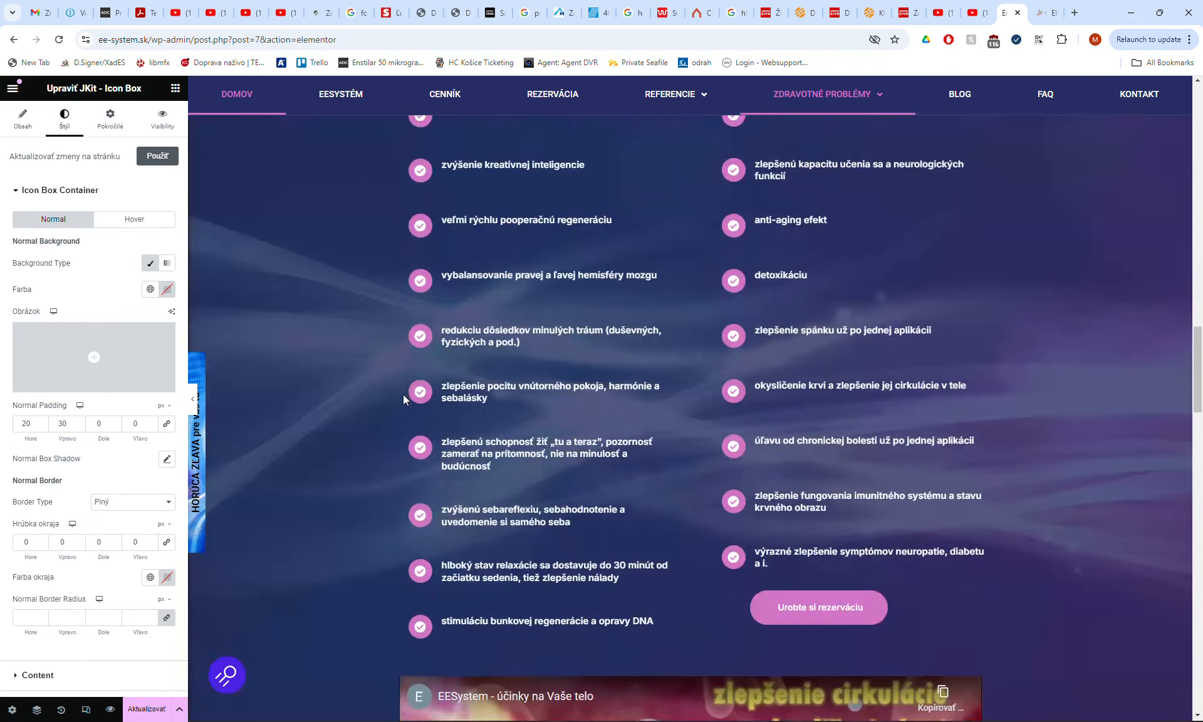
{"action": "scroll", "coordinate": [404, 394], "scroll_direction": "down", "scroll_amount": 15}
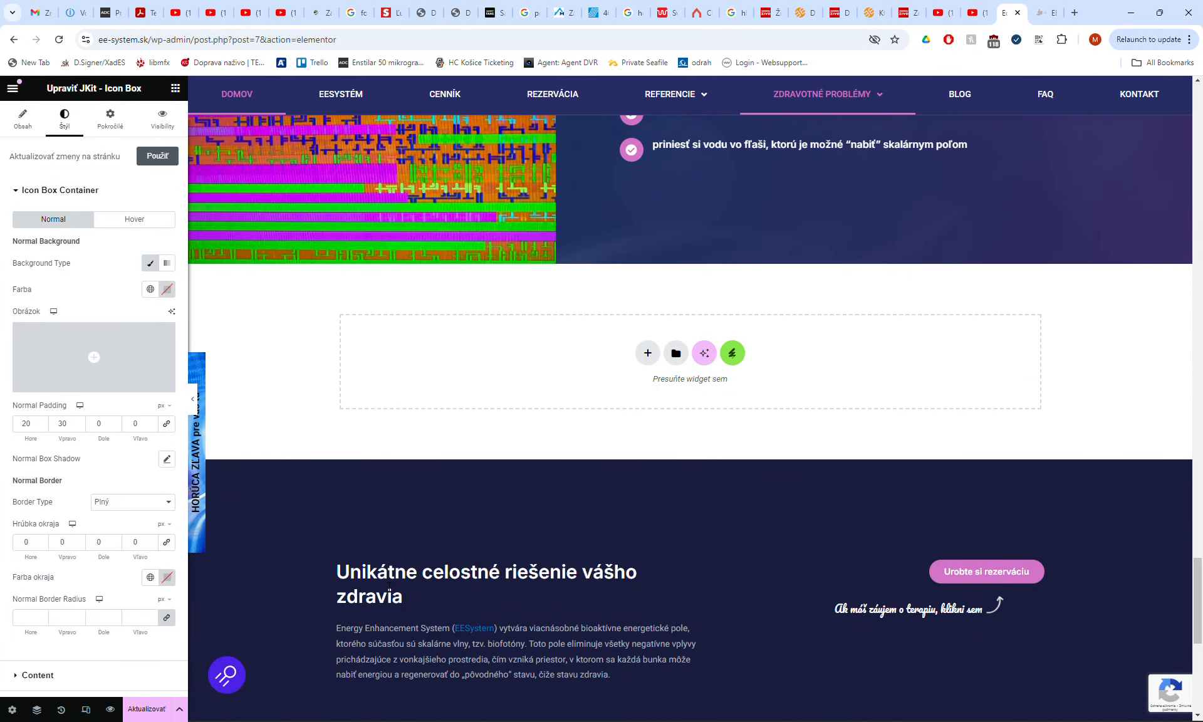
{"action": "left_click", "coordinate": [389, 553]}
{"action": "scroll", "coordinate": [431, 507], "scroll_direction": "up", "scroll_amount": 20}
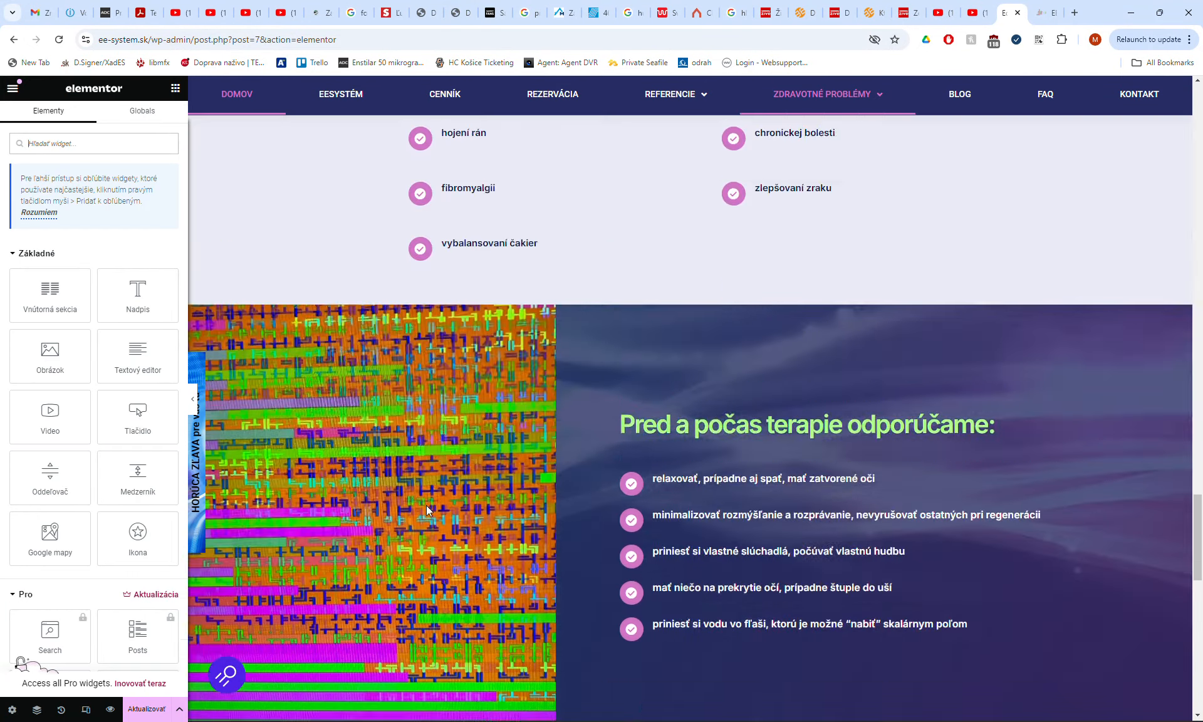
{"action": "scroll", "coordinate": [430, 511], "scroll_direction": "up", "scroll_amount": 1}
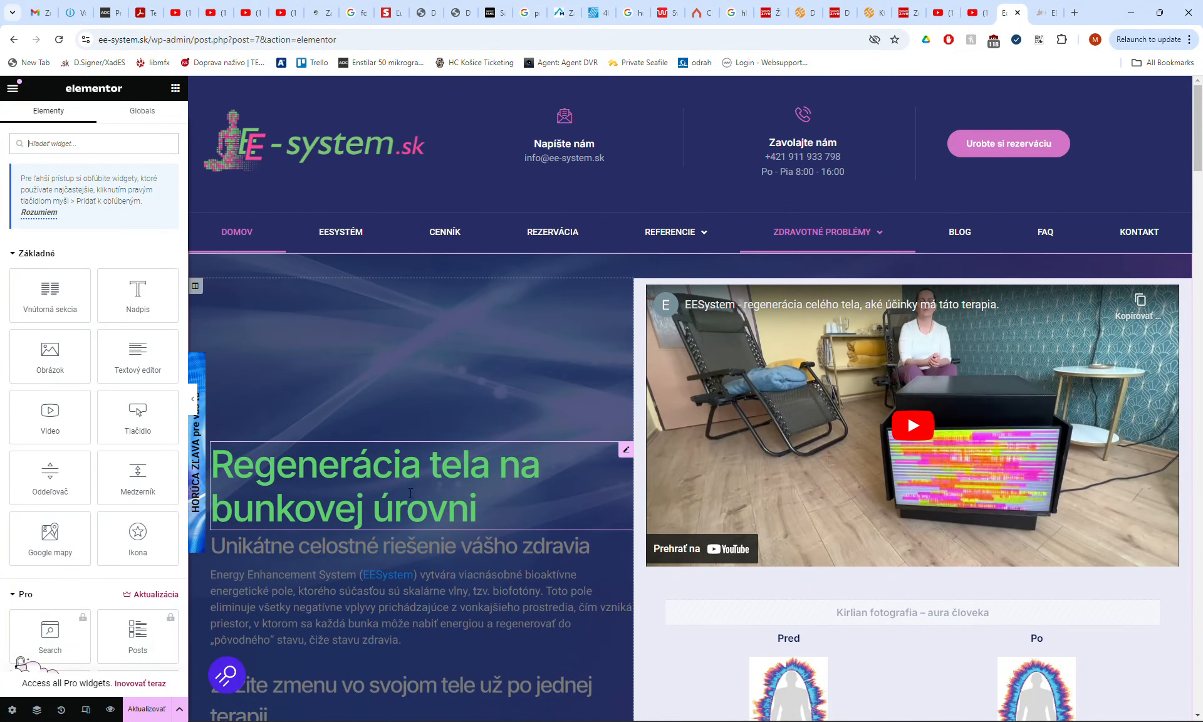
{"action": "left_click", "coordinate": [148, 709]}
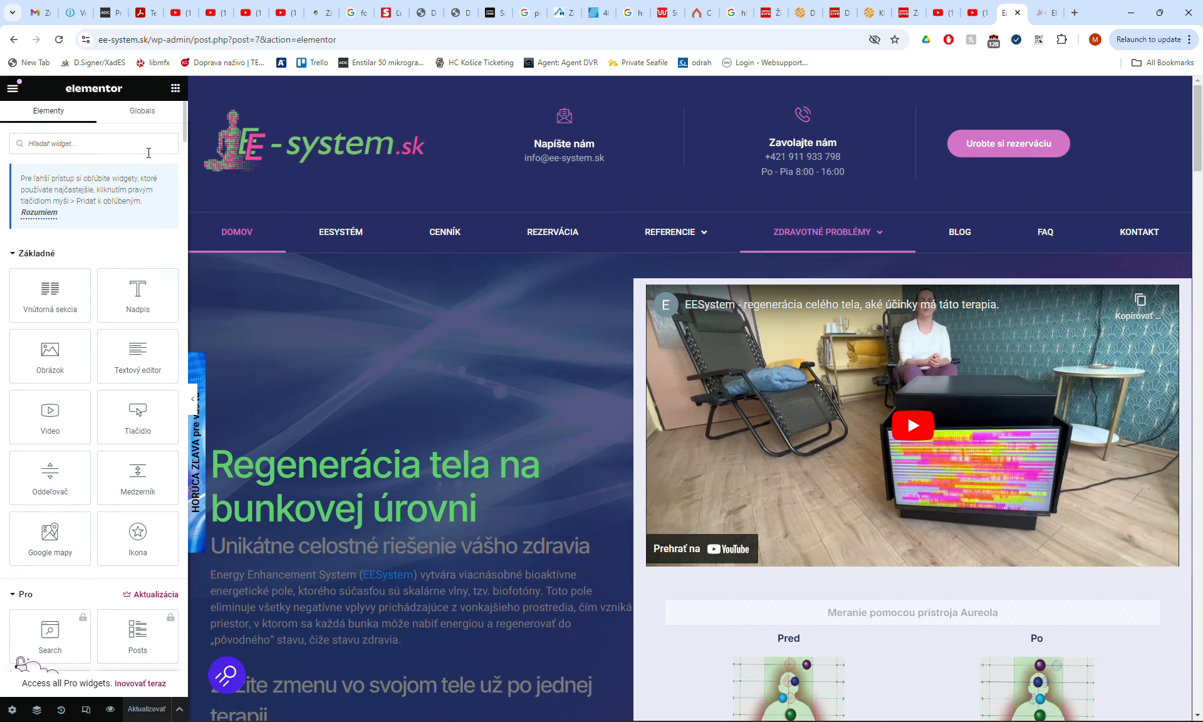
Set the global Text colour to #000000 in the site settings and save the change.
{"action": "left_click", "coordinate": [13, 89]}
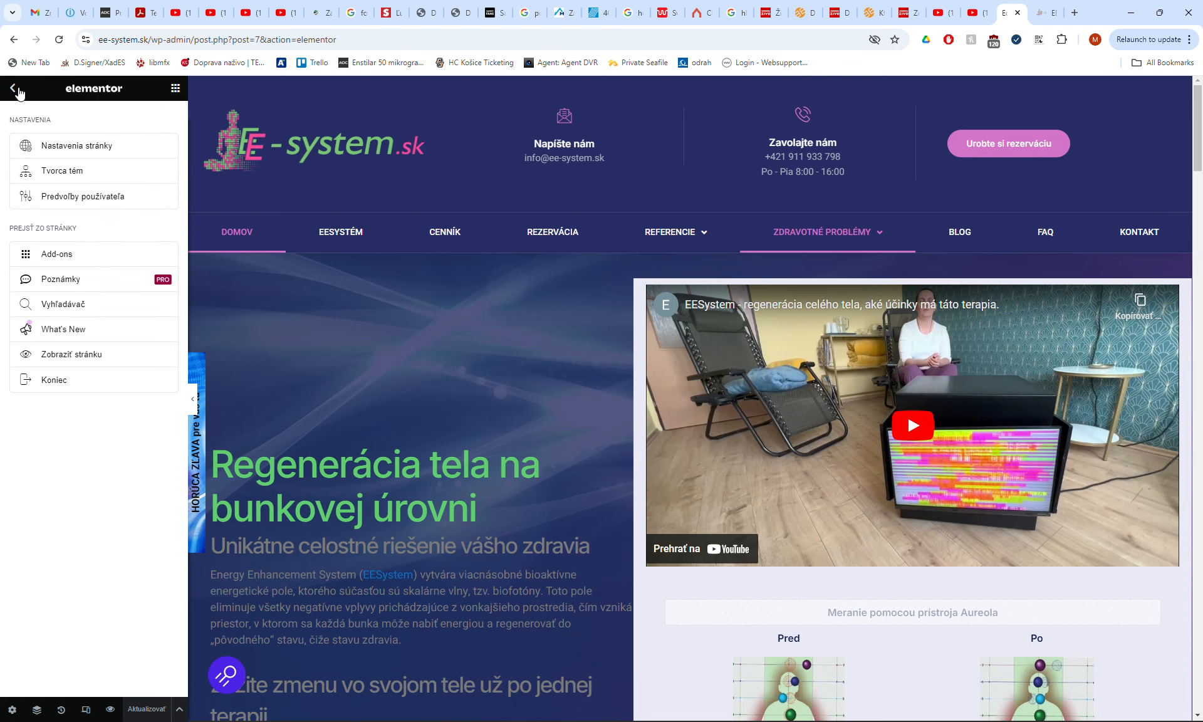
{"action": "left_click", "coordinate": [84, 146]}
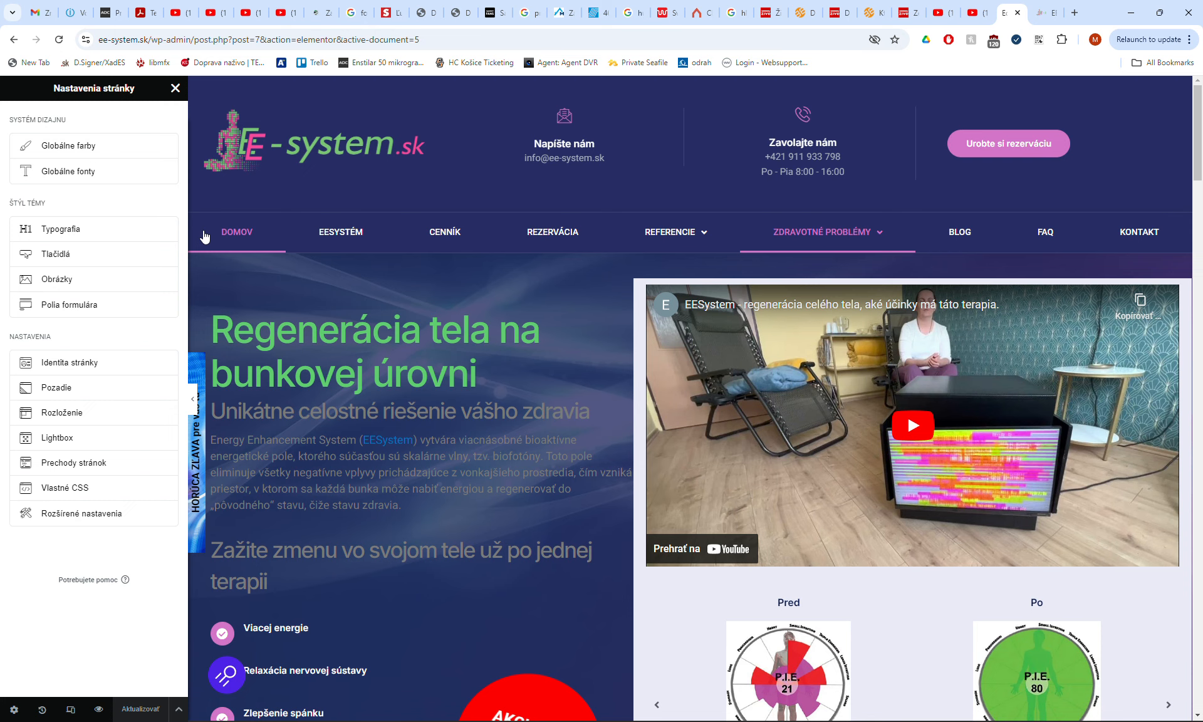
{"action": "left_click", "coordinate": [107, 154]}
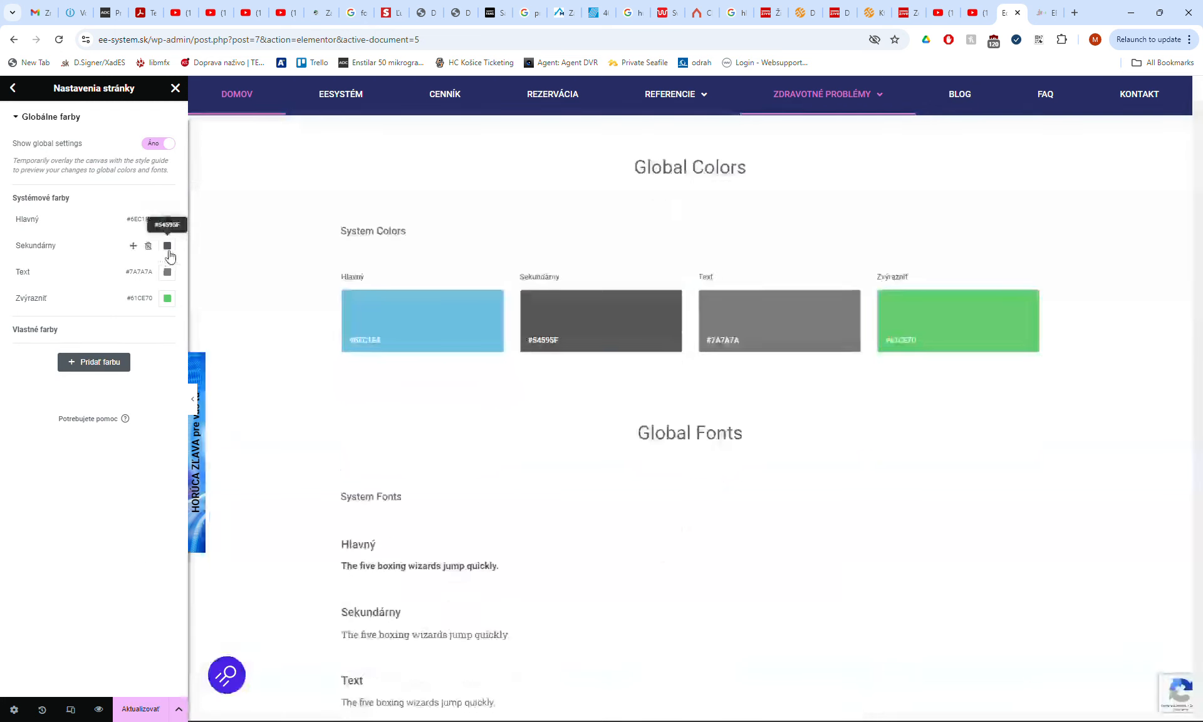
{"action": "left_click", "coordinate": [771, 326]}
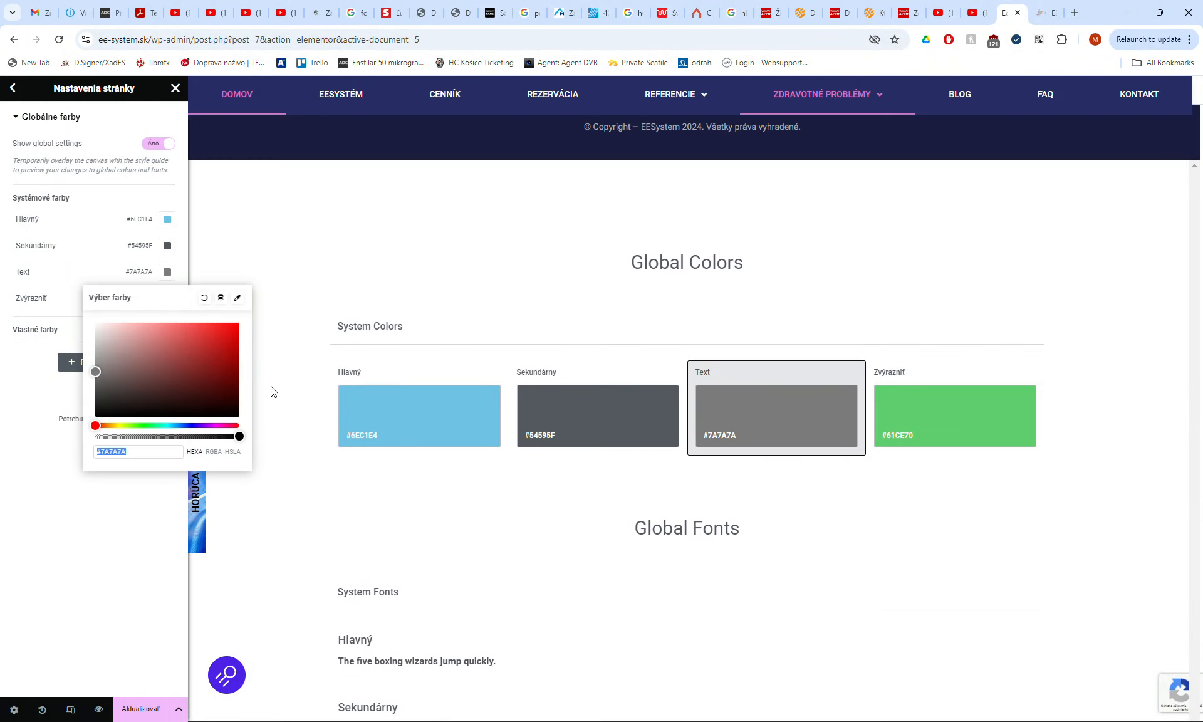
{"action": "left_click_drag", "start_coordinate": [214, 397], "coordinate": [250, 432]}
{"action": "left_click", "coordinate": [166, 505]}
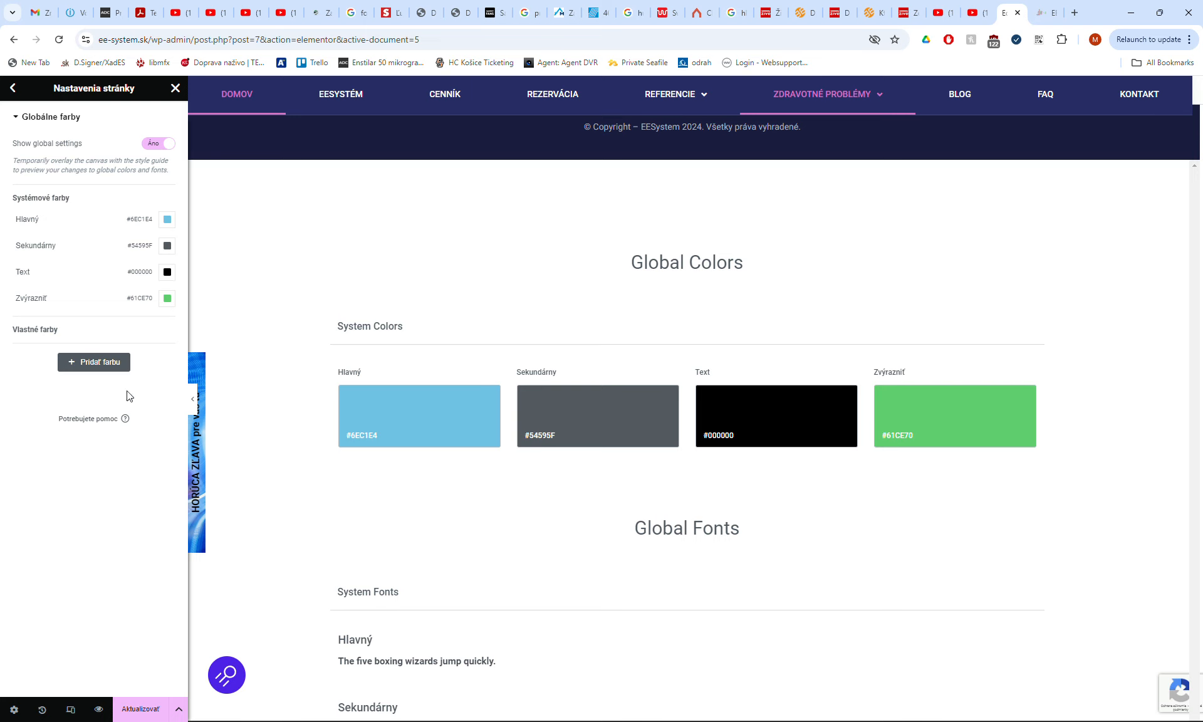
{"action": "left_click", "coordinate": [136, 706]}
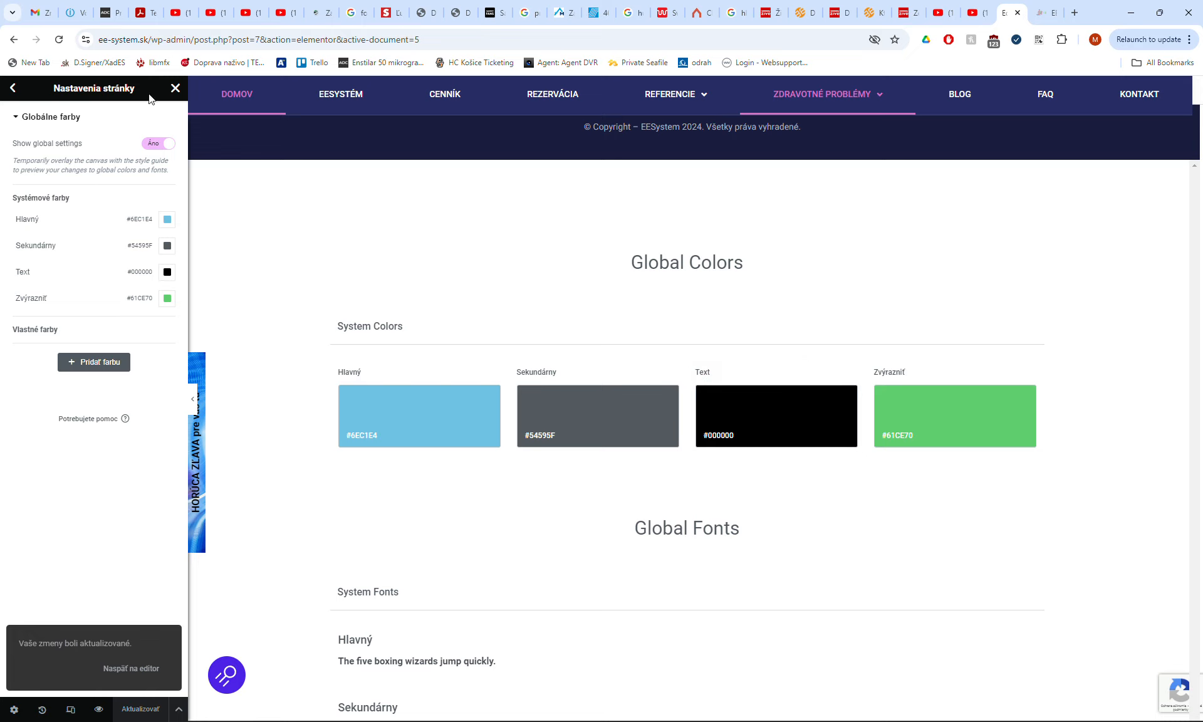
Load the live homepage at ee-system.sk and bring the hero text into view.
{"action": "left_click_drag", "start_coordinate": [151, 42], "coordinate": [664, 28]}
{"action": "key", "text": "BackSpace"}
{"action": "key", "text": "Return"}
{"action": "mouse_move", "coordinate": [687, 95]}
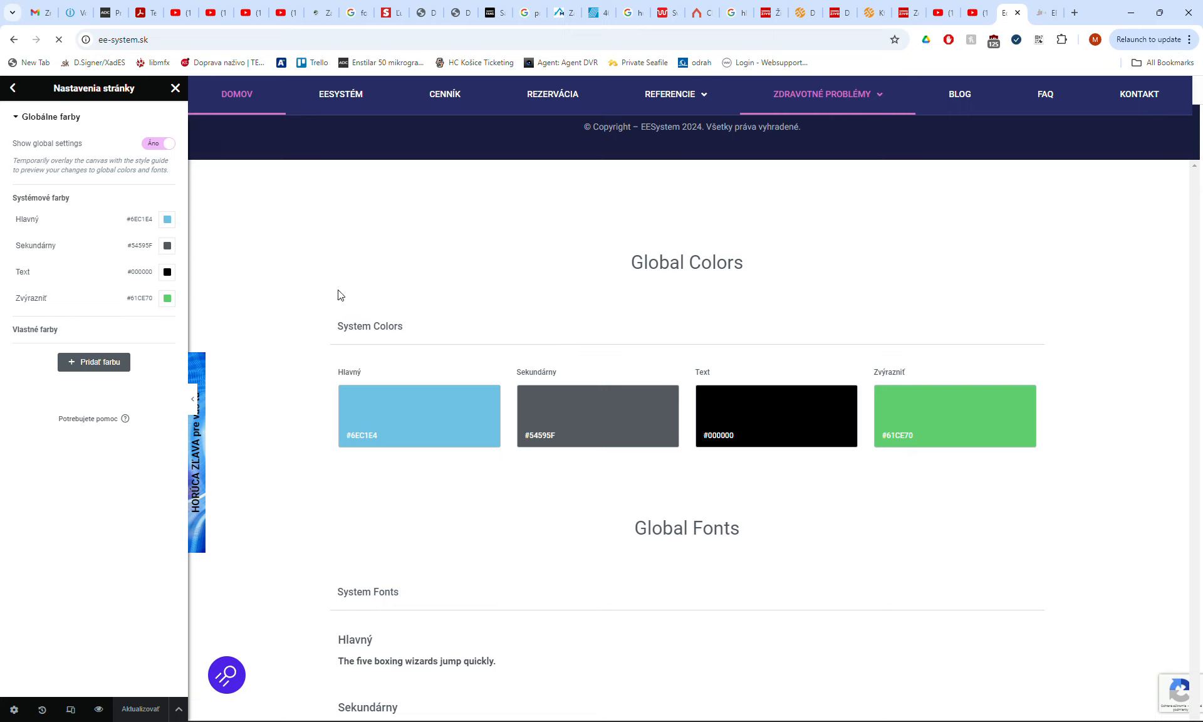
{"action": "left_click", "coordinate": [778, 48]}
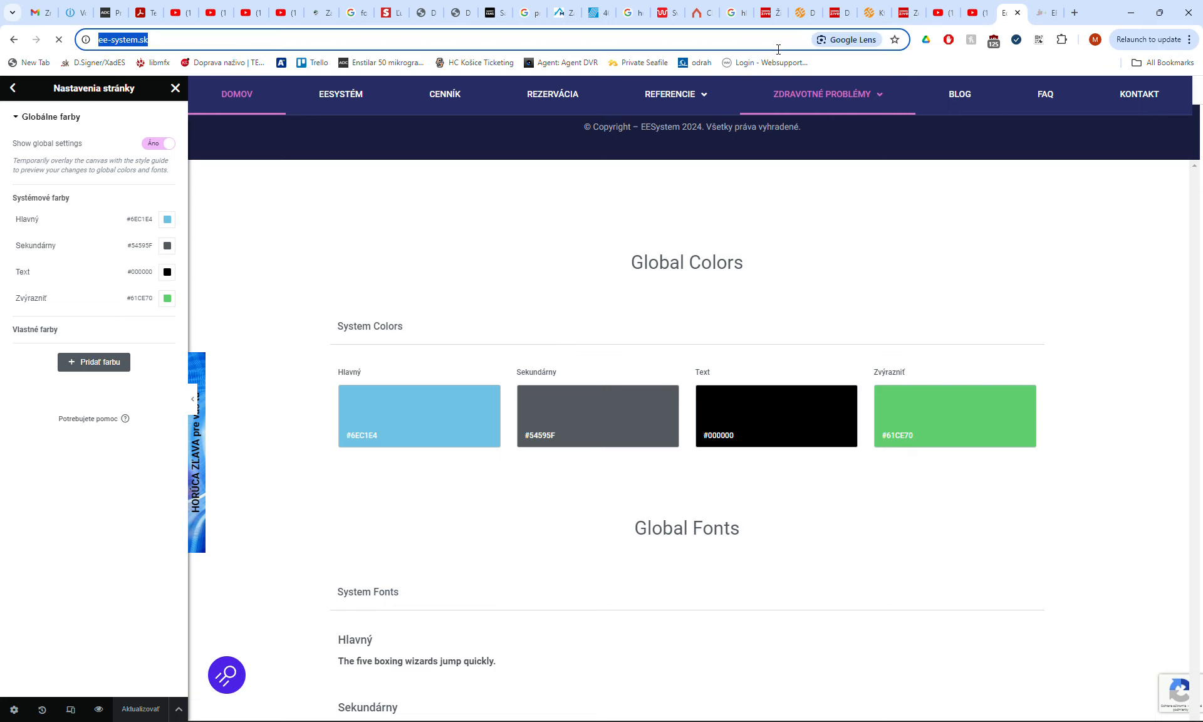
{"action": "left_click", "coordinate": [222, 47]}
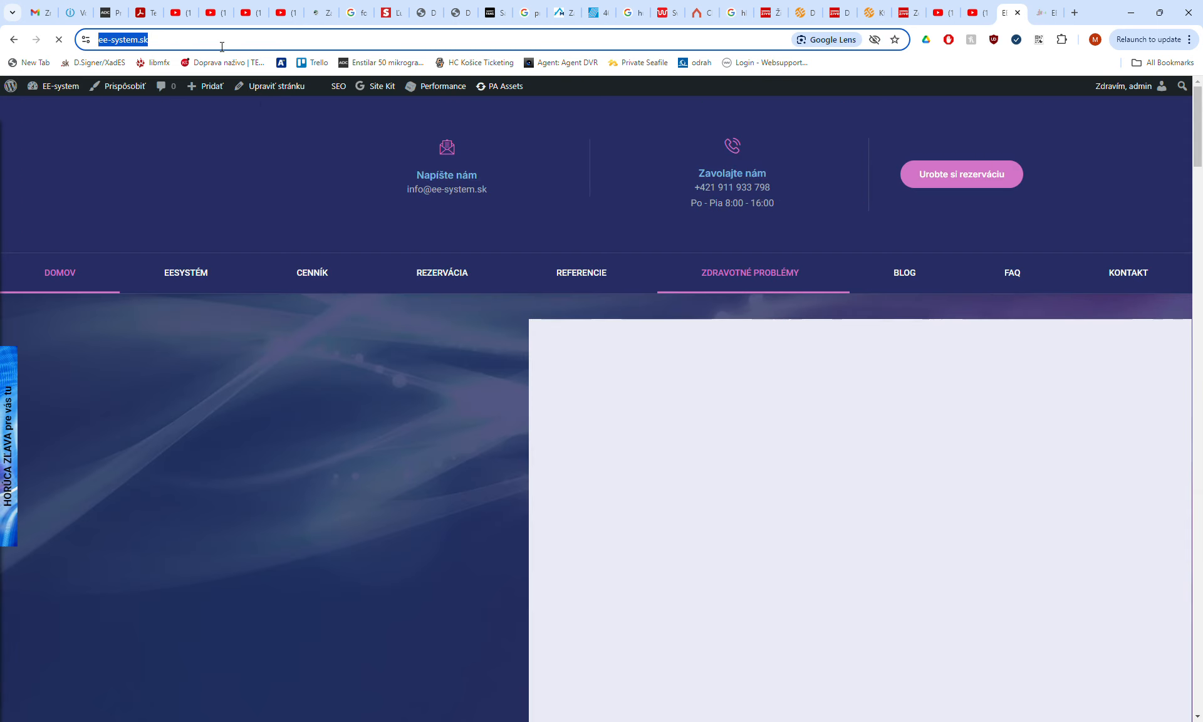
{"action": "scroll", "coordinate": [357, 267], "scroll_direction": "down", "scroll_amount": 3}
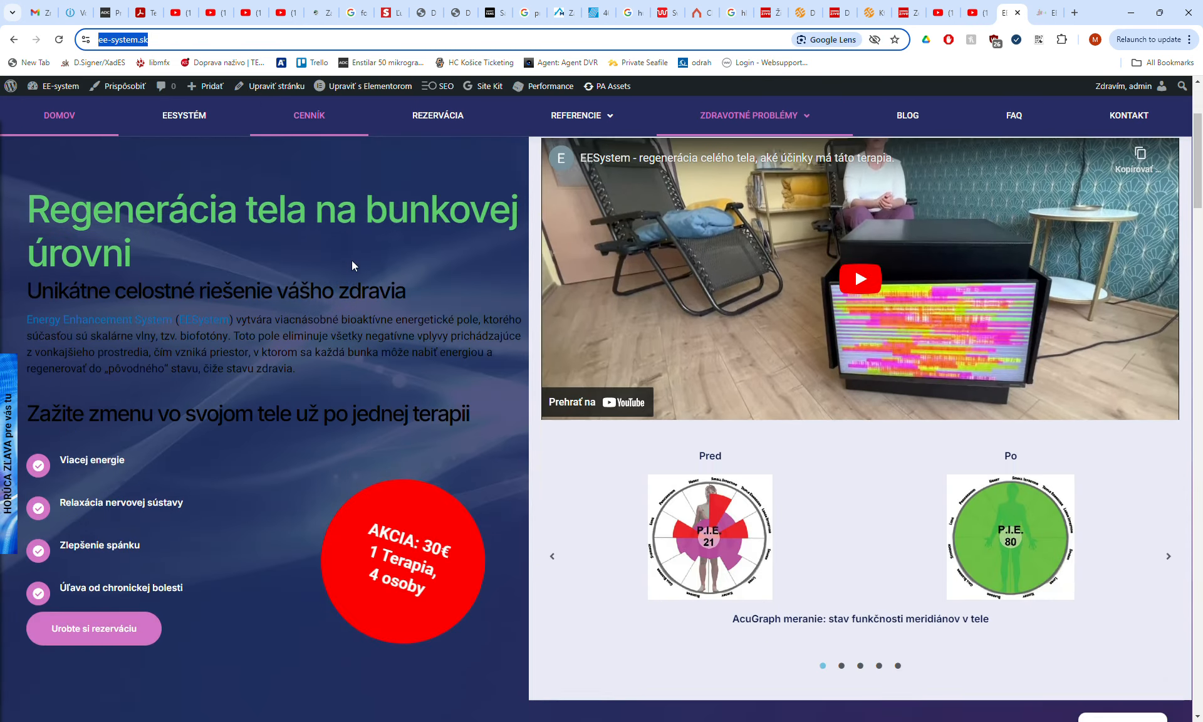
Examine the text colours in the live homepage's hero and in the sections around "Čo môžete očakávať?".
{"action": "left_click_drag", "start_coordinate": [280, 290], "coordinate": [368, 290]}
{"action": "left_click", "coordinate": [300, 334]}
{"action": "left_click_drag", "start_coordinate": [307, 319], "coordinate": [352, 412]}
{"action": "scroll", "coordinate": [355, 378], "scroll_direction": "down", "scroll_amount": 14}
{"action": "scroll", "coordinate": [352, 370], "scroll_direction": "down", "scroll_amount": 18}
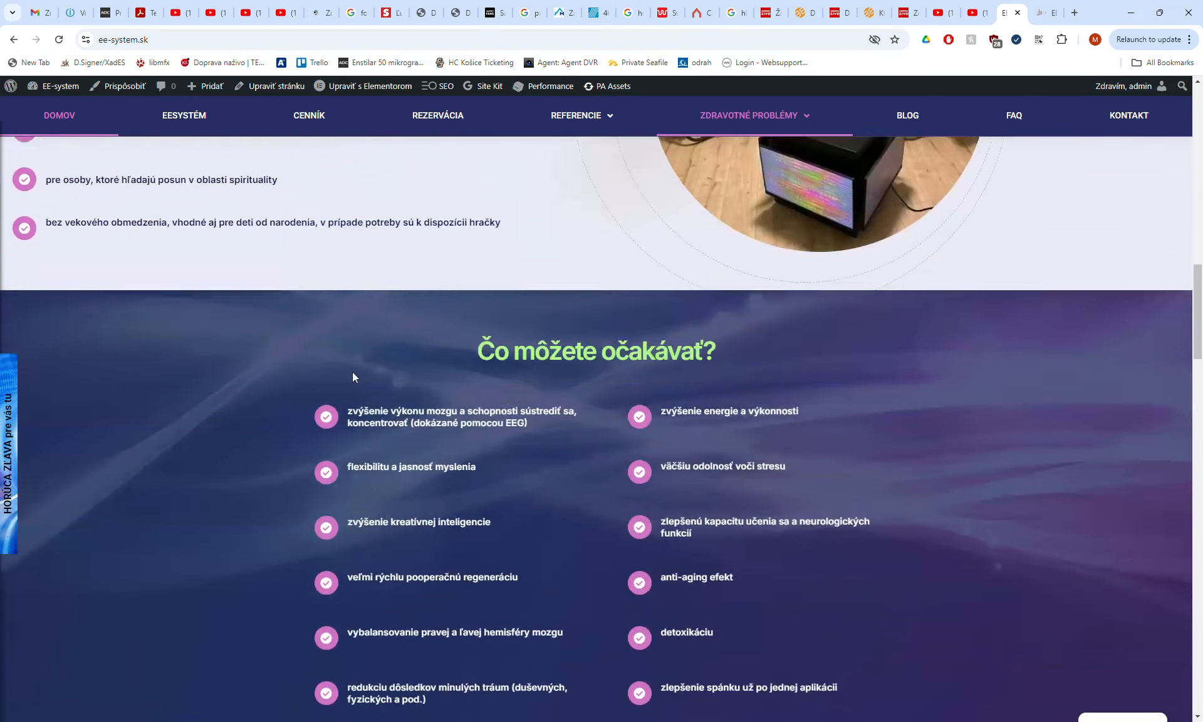
{"action": "scroll", "coordinate": [352, 374], "scroll_direction": "down", "scroll_amount": 6}
{"action": "scroll", "coordinate": [352, 369], "scroll_direction": "up", "scroll_amount": 12}
{"action": "scroll", "coordinate": [351, 372], "scroll_direction": "up", "scroll_amount": 10}
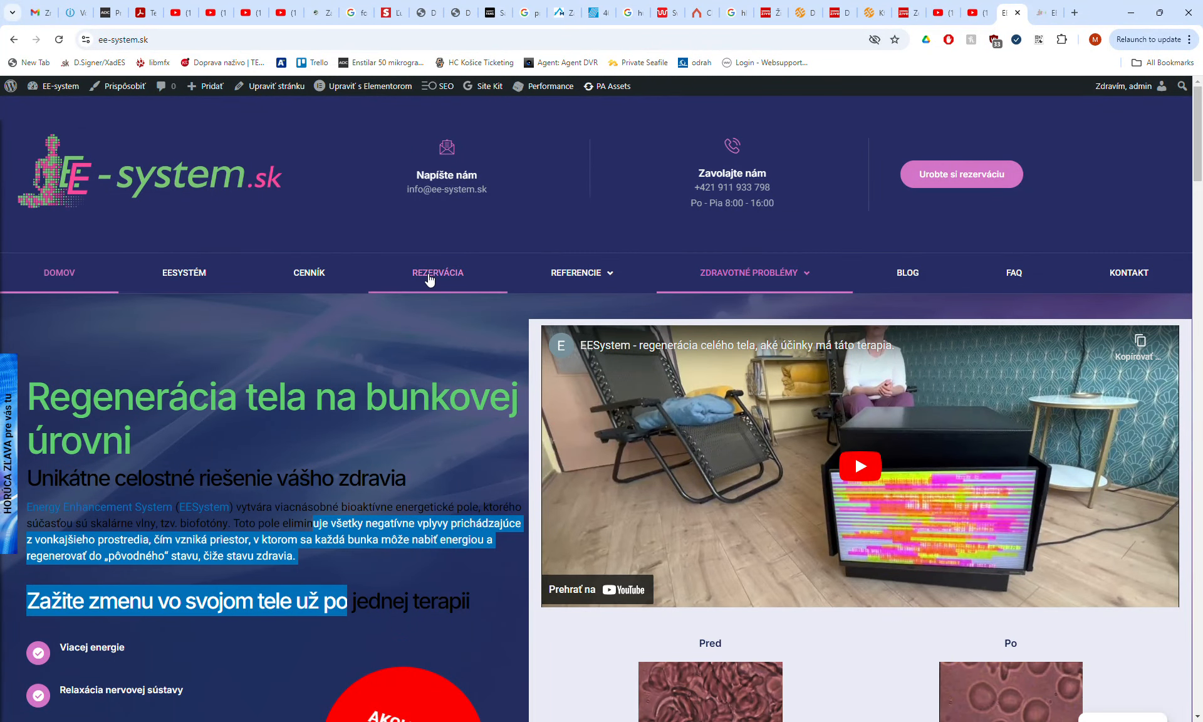
Open the Stres, úzkosti page under Zdravotné problémy and examine its heading and paragraph text colours.
{"action": "mouse_move", "coordinate": [579, 277]}
{"action": "mouse_move", "coordinate": [800, 274]}
{"action": "left_click", "coordinate": [742, 437]}
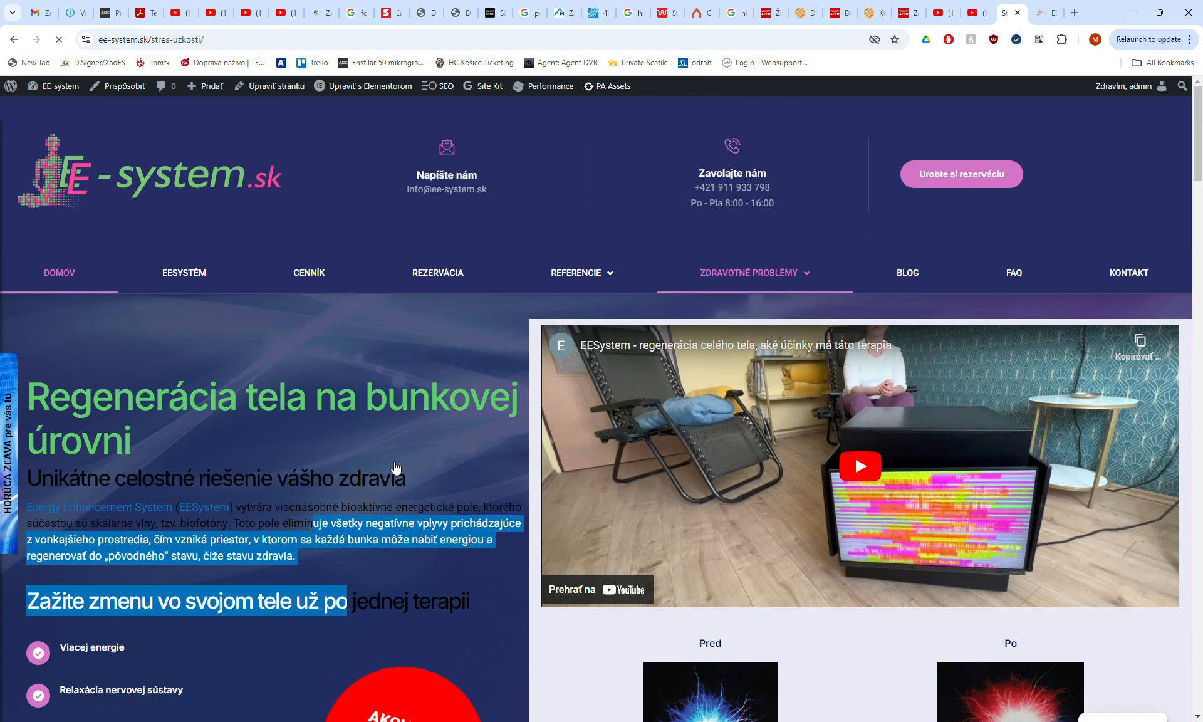
{"action": "scroll", "coordinate": [519, 432], "scroll_direction": "down", "scroll_amount": 4}
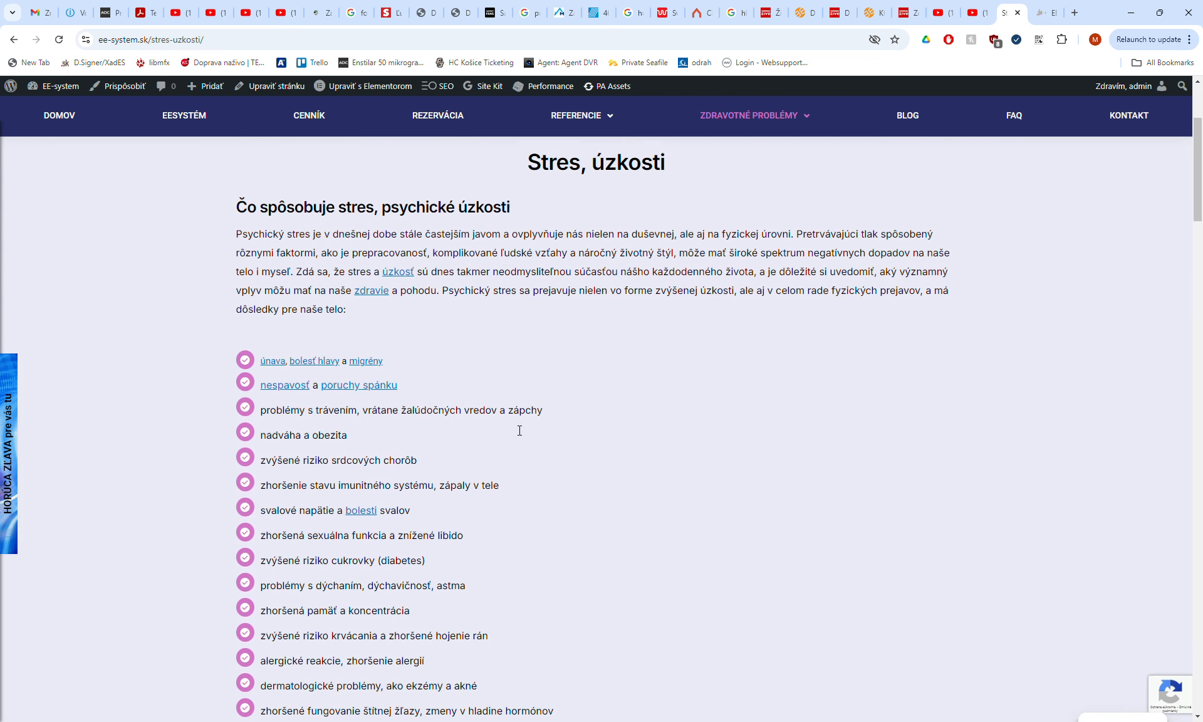
{"action": "scroll", "coordinate": [315, 280], "scroll_direction": "up", "scroll_amount": 2}
{"action": "scroll", "coordinate": [464, 410], "scroll_direction": "down", "scroll_amount": 10}
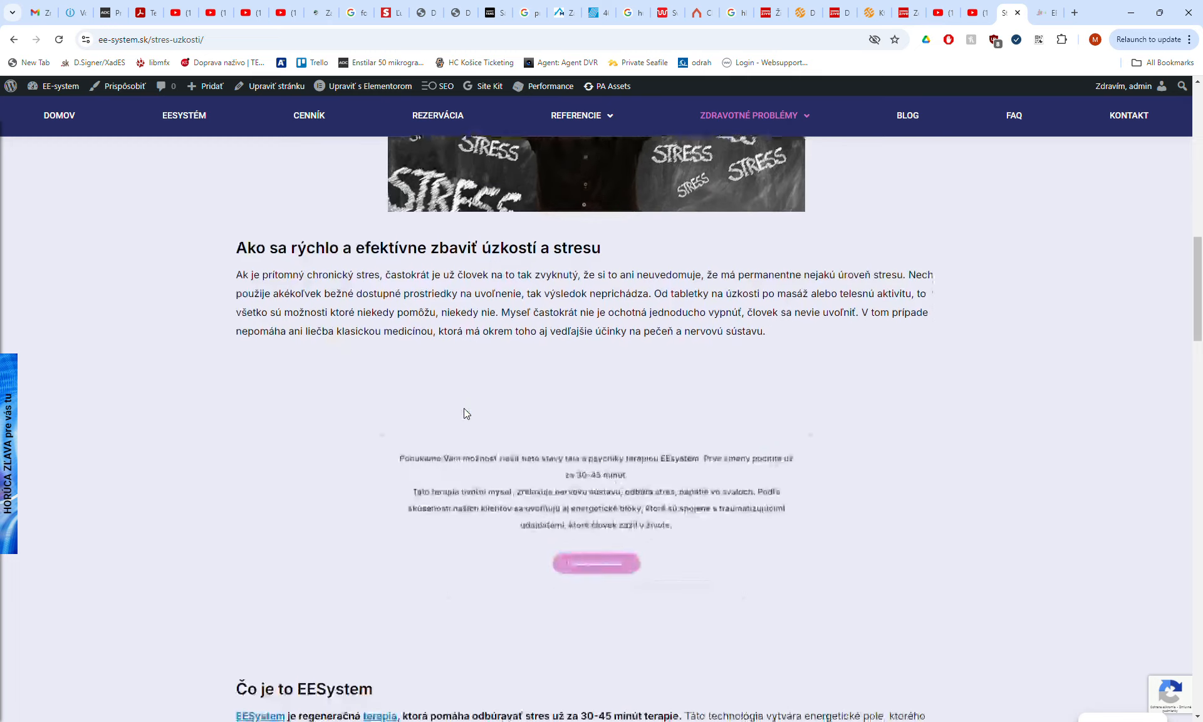
{"action": "scroll", "coordinate": [369, 393], "scroll_direction": "down", "scroll_amount": 9}
{"action": "scroll", "coordinate": [370, 395], "scroll_direction": "up", "scroll_amount": 5}
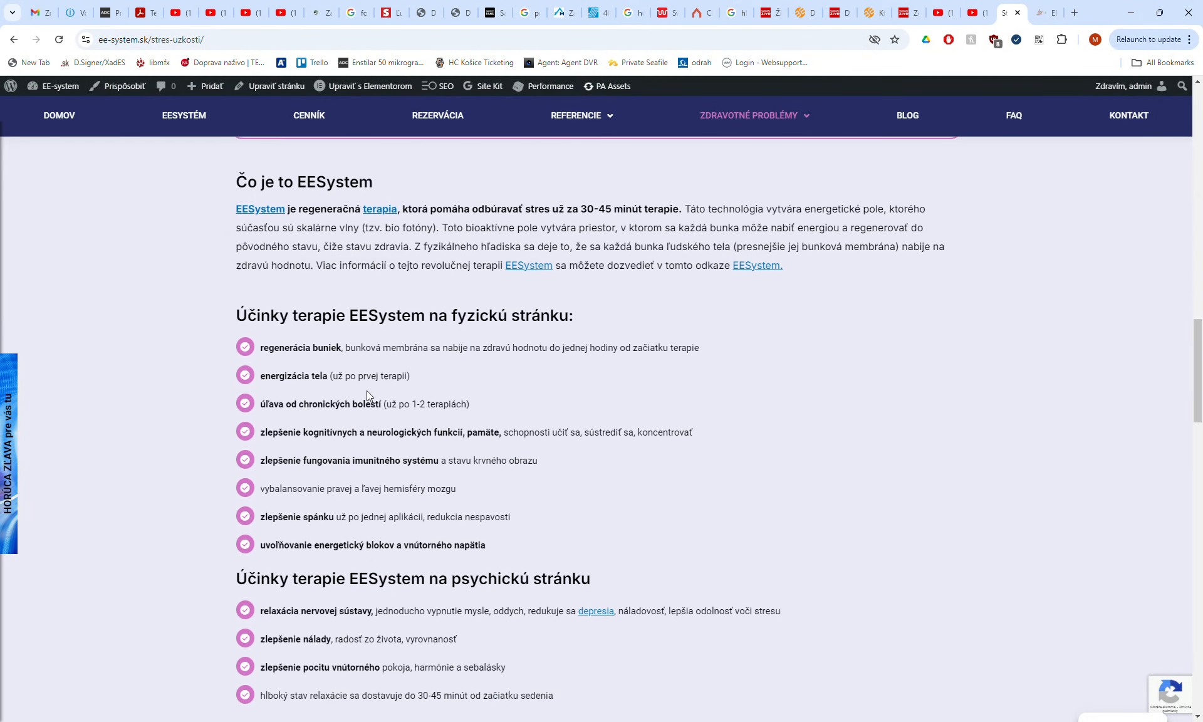
{"action": "scroll", "coordinate": [488, 407], "scroll_direction": "up", "scroll_amount": 1}
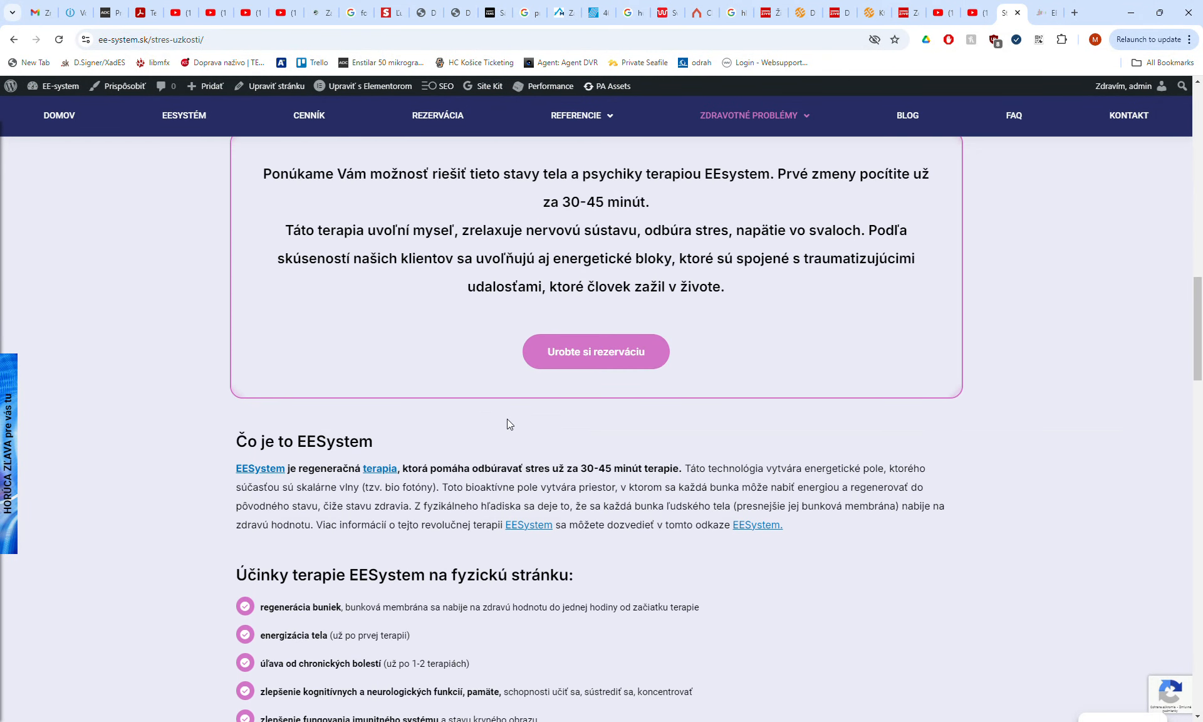
Inspect the CSS colour rules of the paragraph under "Čo je to EESystem" in the browser's developer tools.
{"action": "left_click_drag", "start_coordinate": [436, 470], "coordinate": [463, 505]}
{"action": "left_click", "coordinate": [567, 489]}
{"action": "key", "text": "F12"}
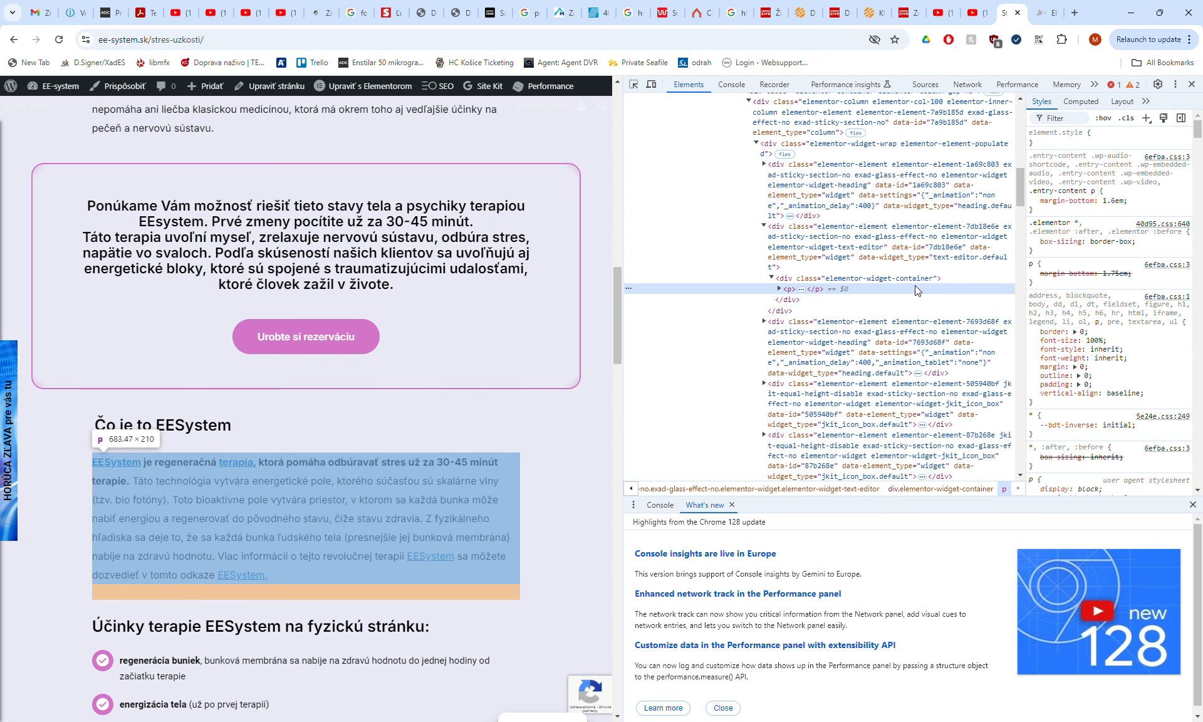
{"action": "left_click_drag", "start_coordinate": [617, 282], "coordinate": [430, 282]}
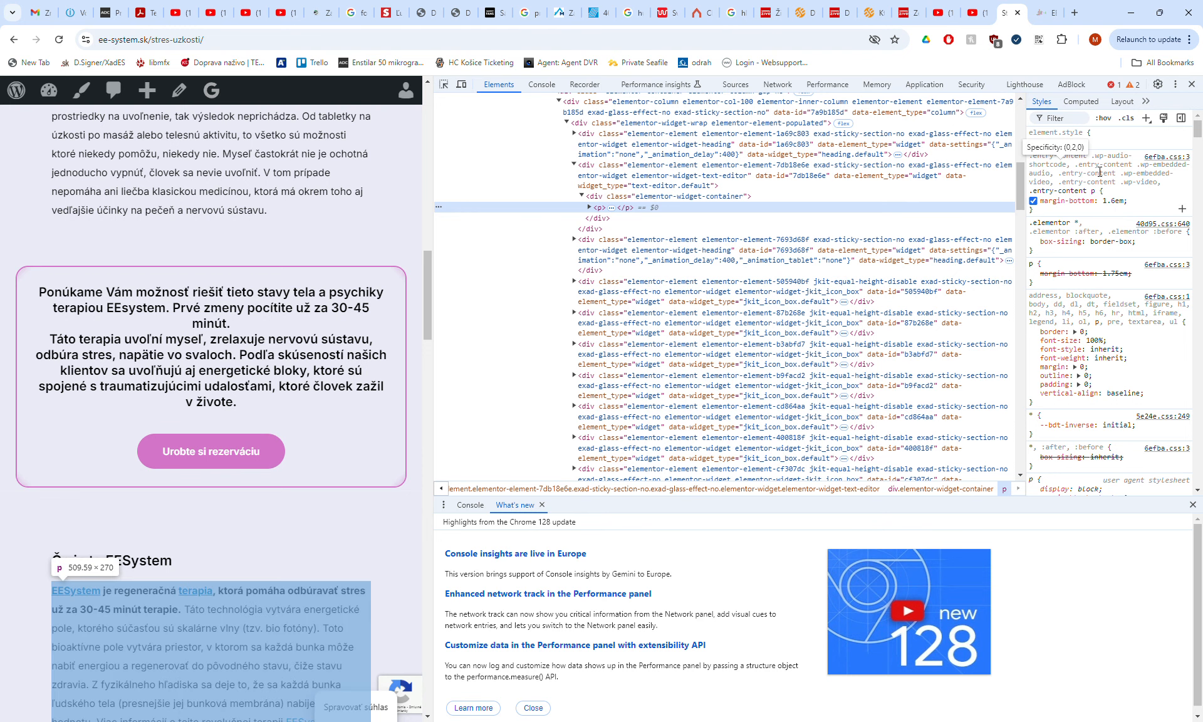
{"action": "scroll", "coordinate": [1102, 194], "scroll_direction": "down", "scroll_amount": 2}
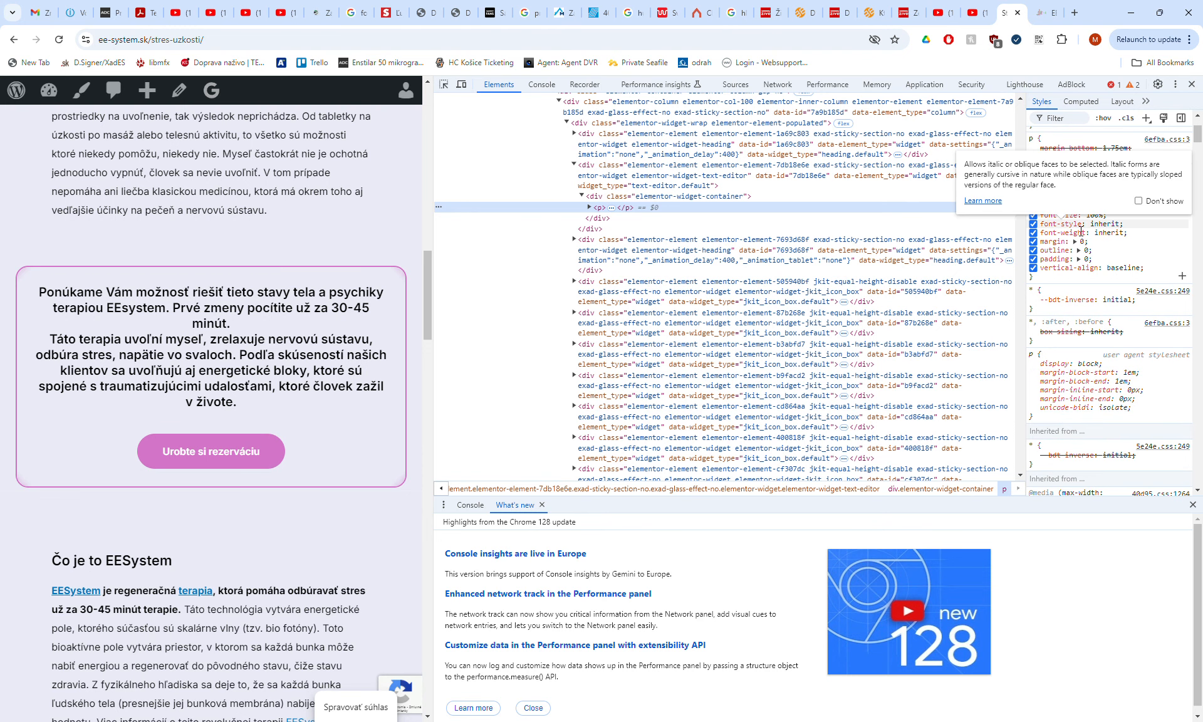
{"action": "scroll", "coordinate": [1086, 213], "scroll_direction": "down", "scroll_amount": 4}
{"action": "scroll", "coordinate": [1076, 230], "scroll_direction": "down", "scroll_amount": 4}
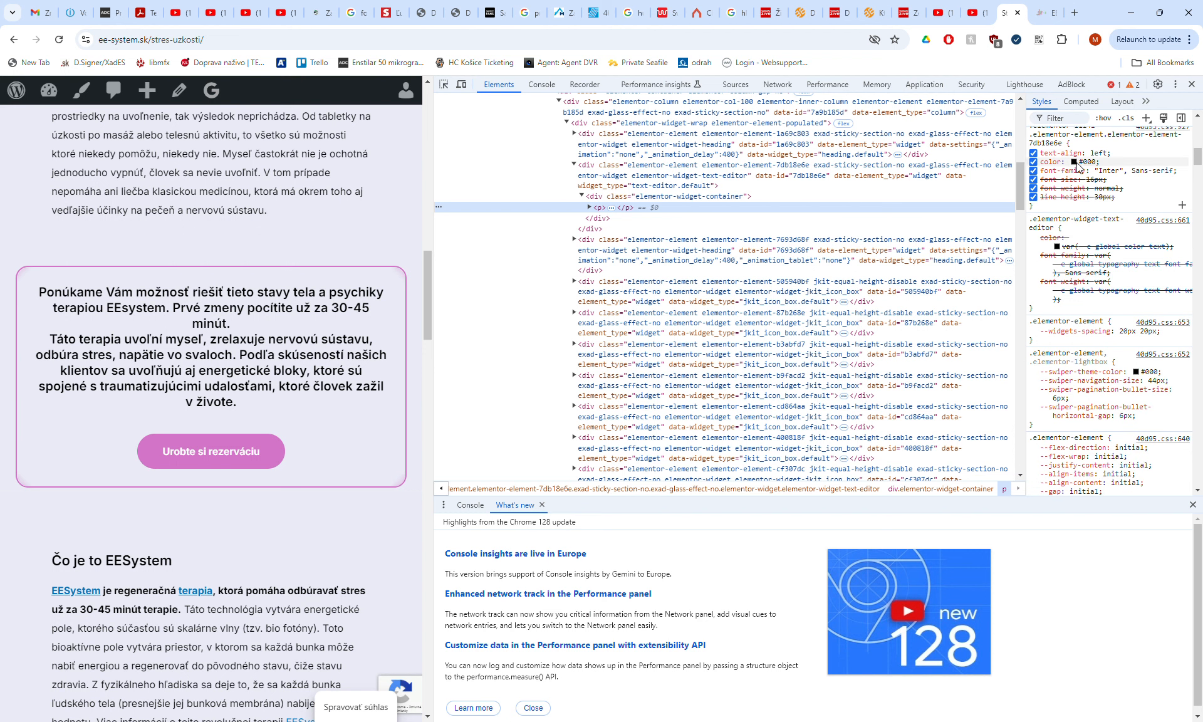
{"action": "scroll", "coordinate": [1077, 167], "scroll_direction": "up", "scroll_amount": 2}
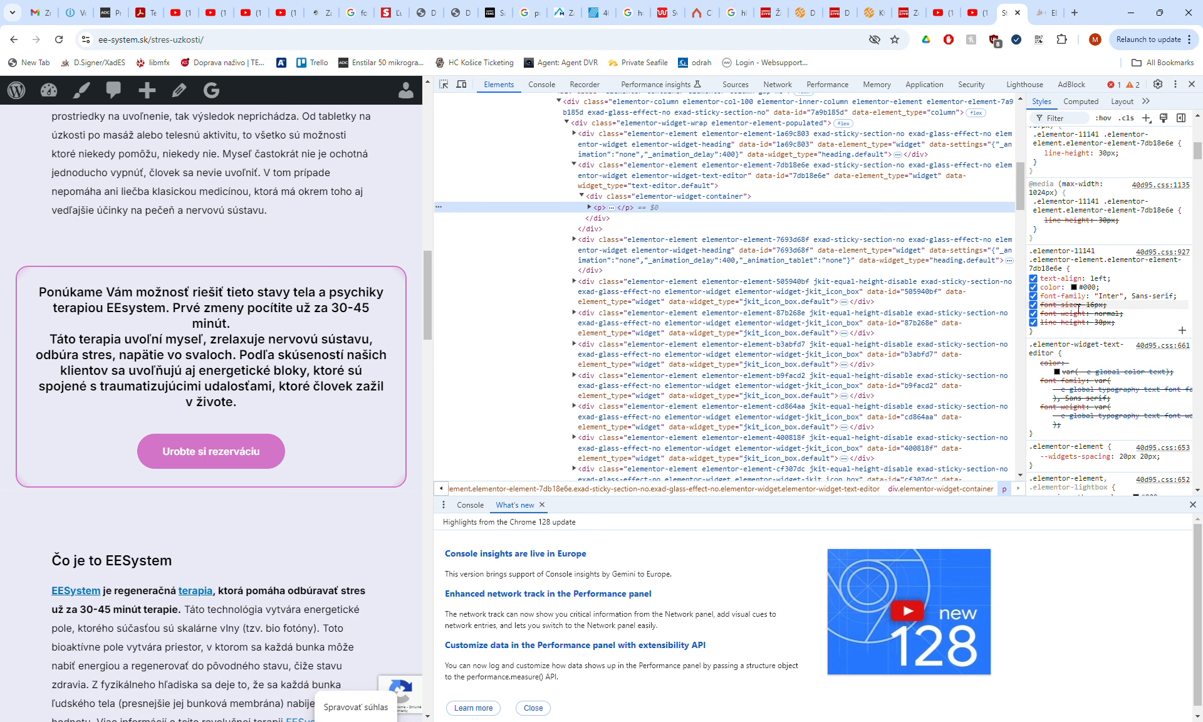
{"action": "scroll", "coordinate": [1095, 298], "scroll_direction": "up", "scroll_amount": 7}
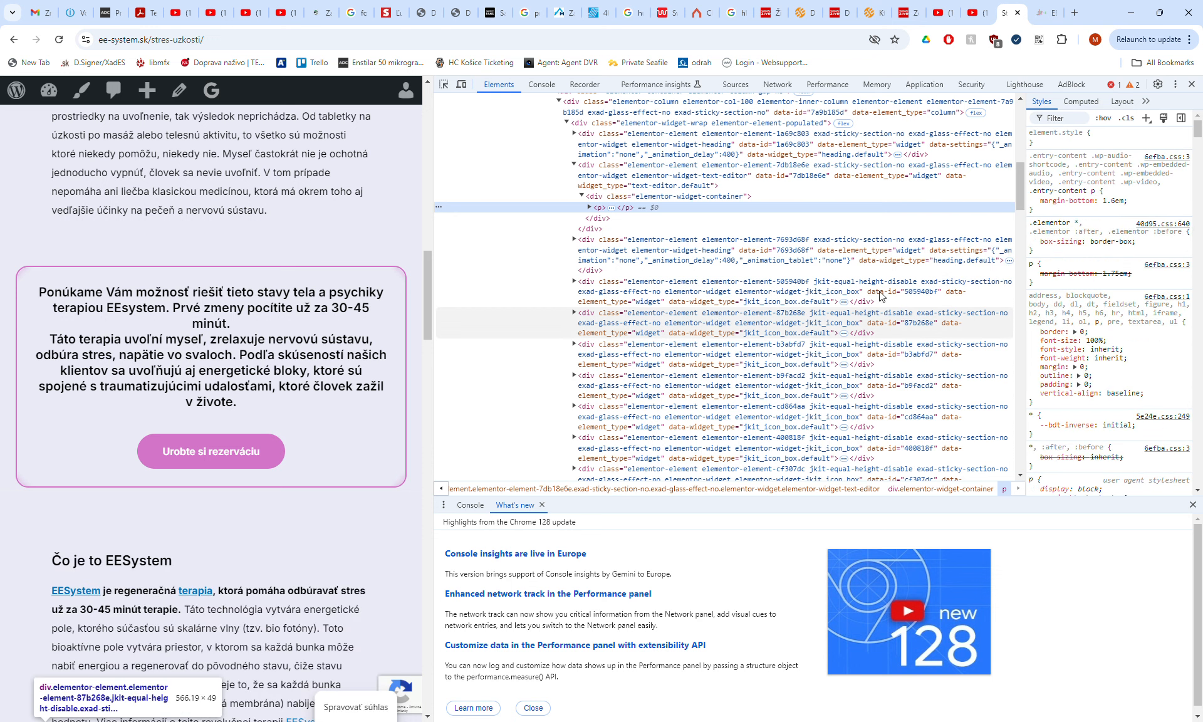
{"action": "scroll", "coordinate": [786, 309], "scroll_direction": "up", "scroll_amount": 10}
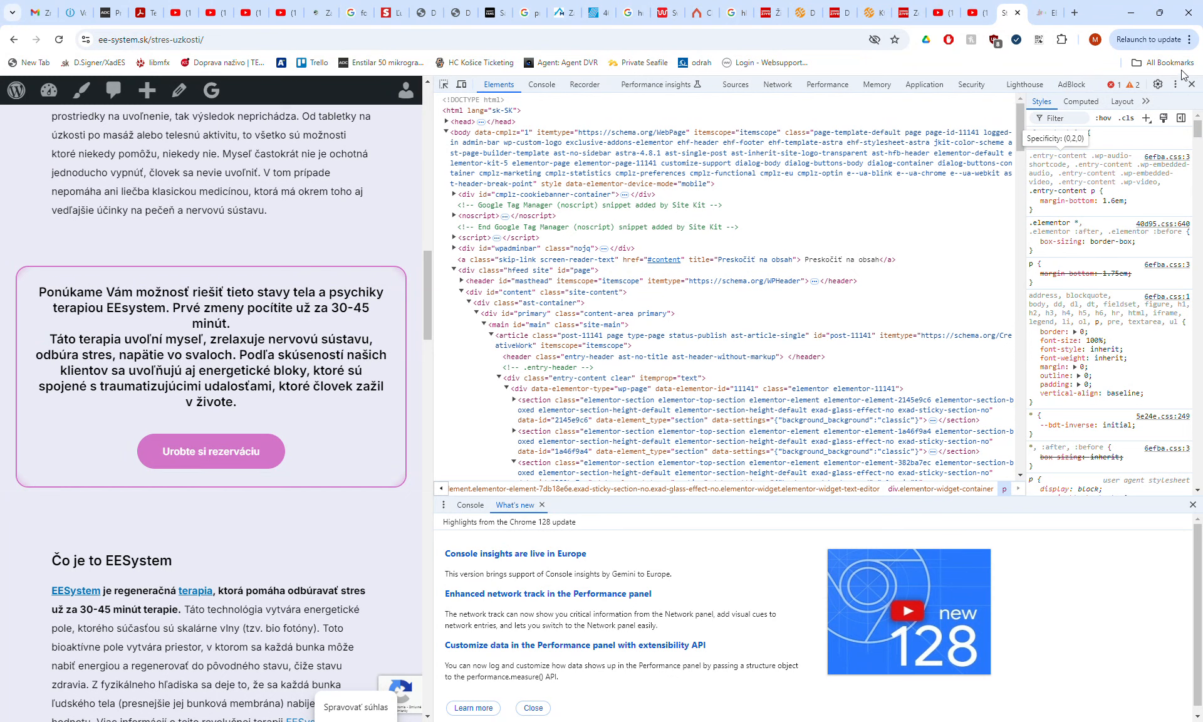
{"action": "left_click", "coordinate": [1191, 84]}
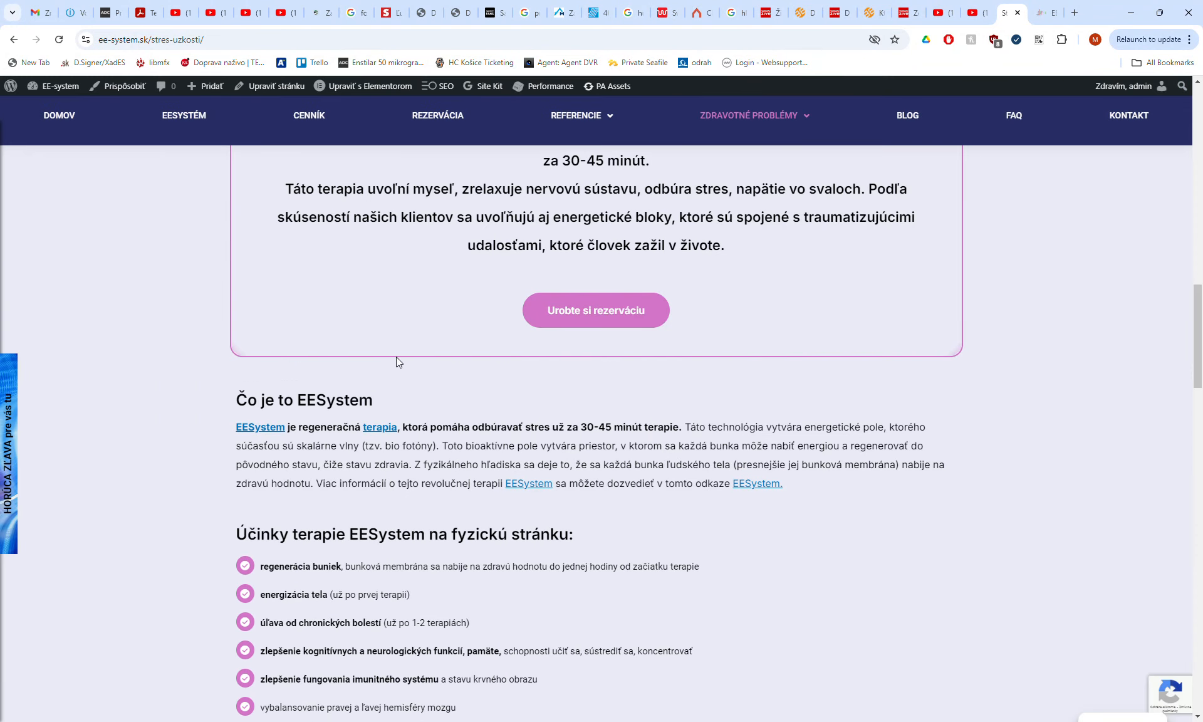
Review the headings and paragraphs of the Stres, úzkosti page and check its Elementor editing options.
{"action": "scroll", "coordinate": [396, 356], "scroll_direction": "up", "scroll_amount": 7}
{"action": "scroll", "coordinate": [550, 314], "scroll_direction": "up", "scroll_amount": 10}
{"action": "scroll", "coordinate": [550, 315], "scroll_direction": "down", "scroll_amount": 20}
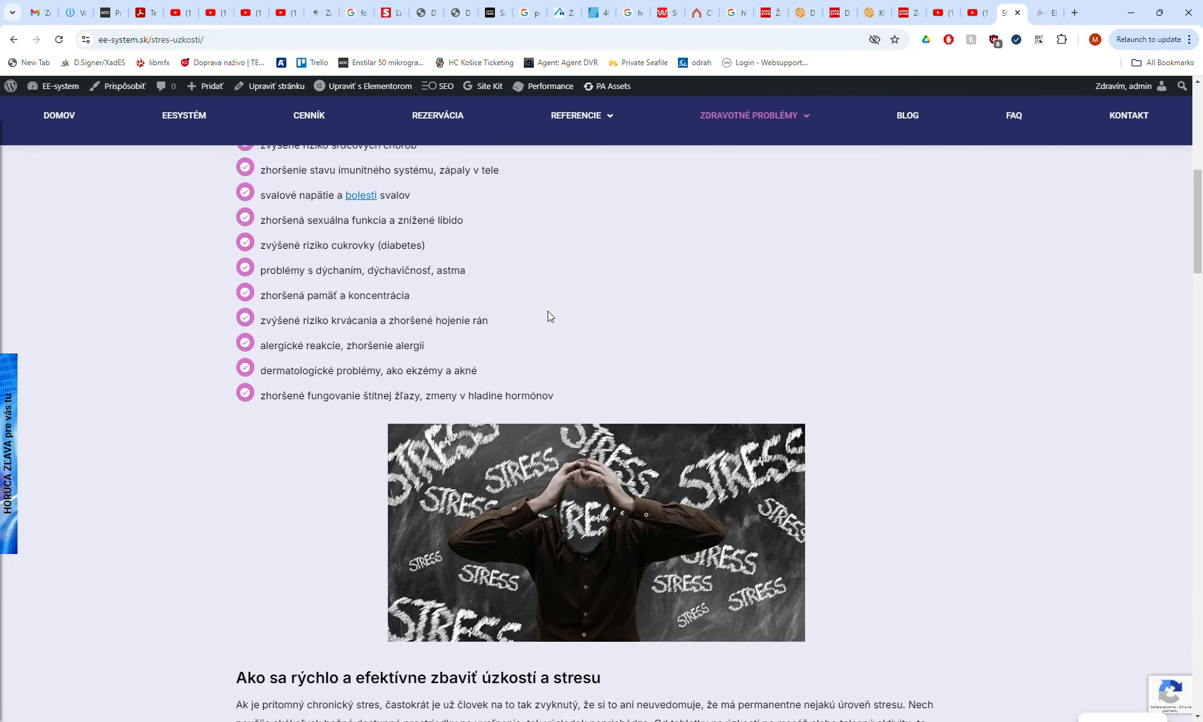
{"action": "scroll", "coordinate": [550, 314], "scroll_direction": "down", "scroll_amount": 3}
{"action": "scroll", "coordinate": [536, 310], "scroll_direction": "up", "scroll_amount": 20}
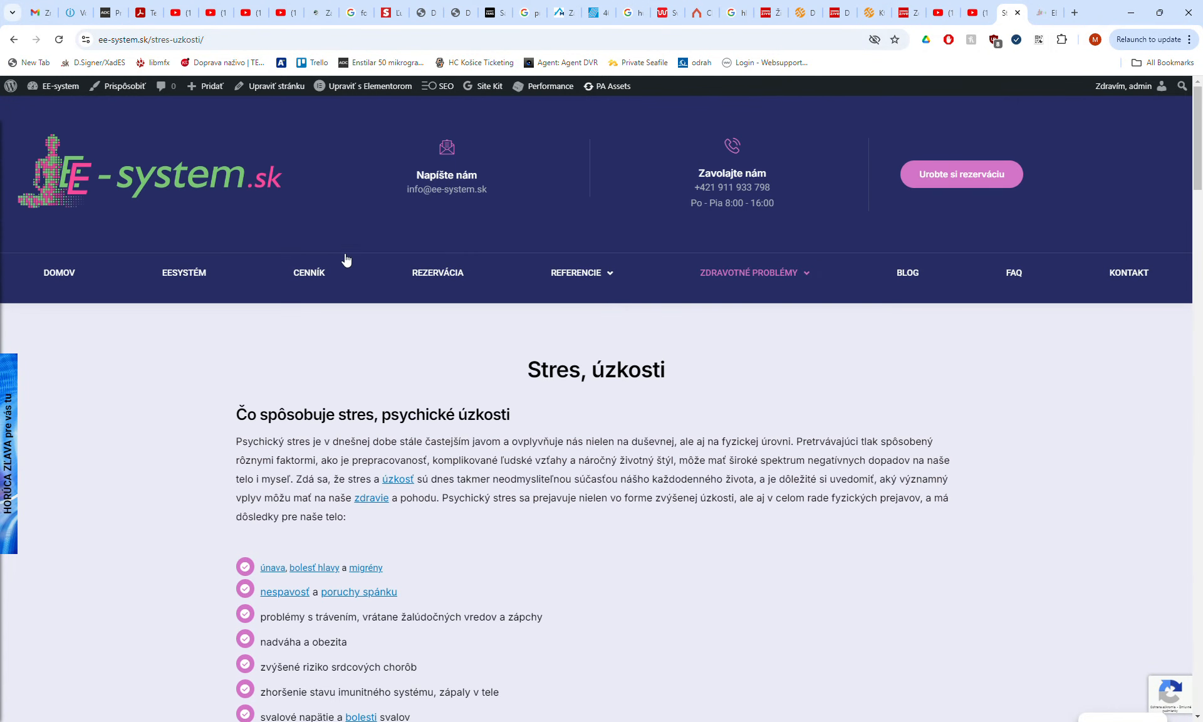
{"action": "mouse_move", "coordinate": [772, 281]}
{"action": "mouse_move", "coordinate": [375, 94]}
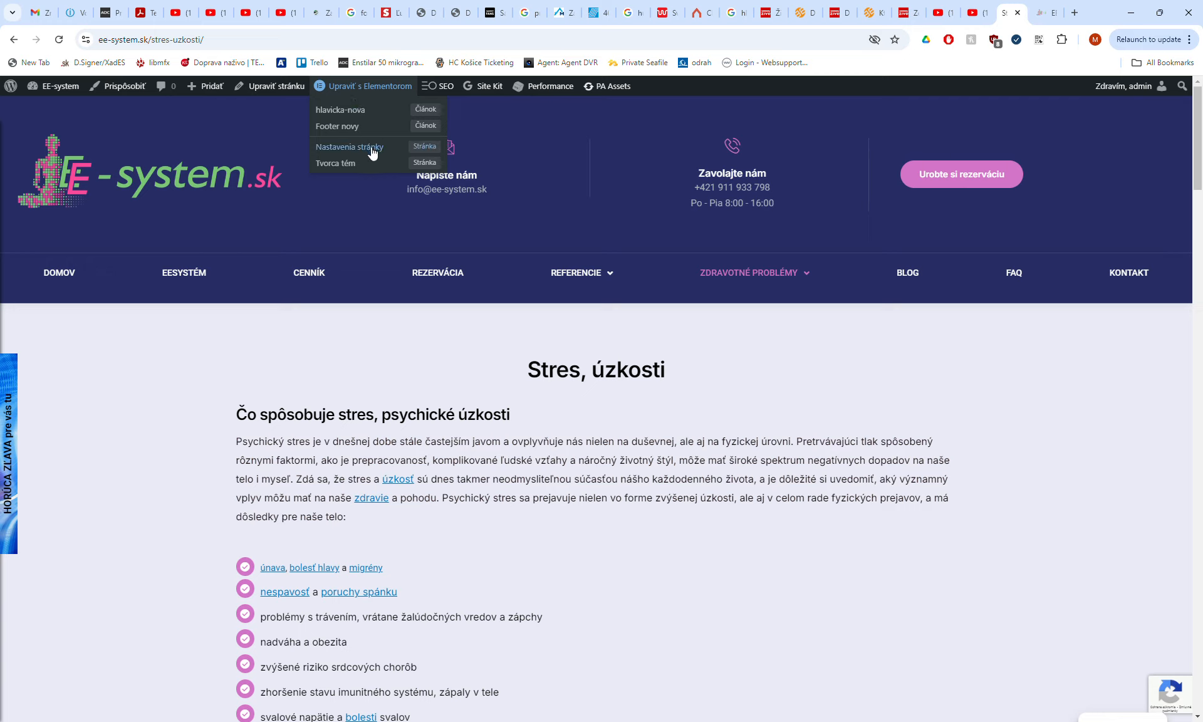
{"action": "mouse_move", "coordinate": [71, 92]}
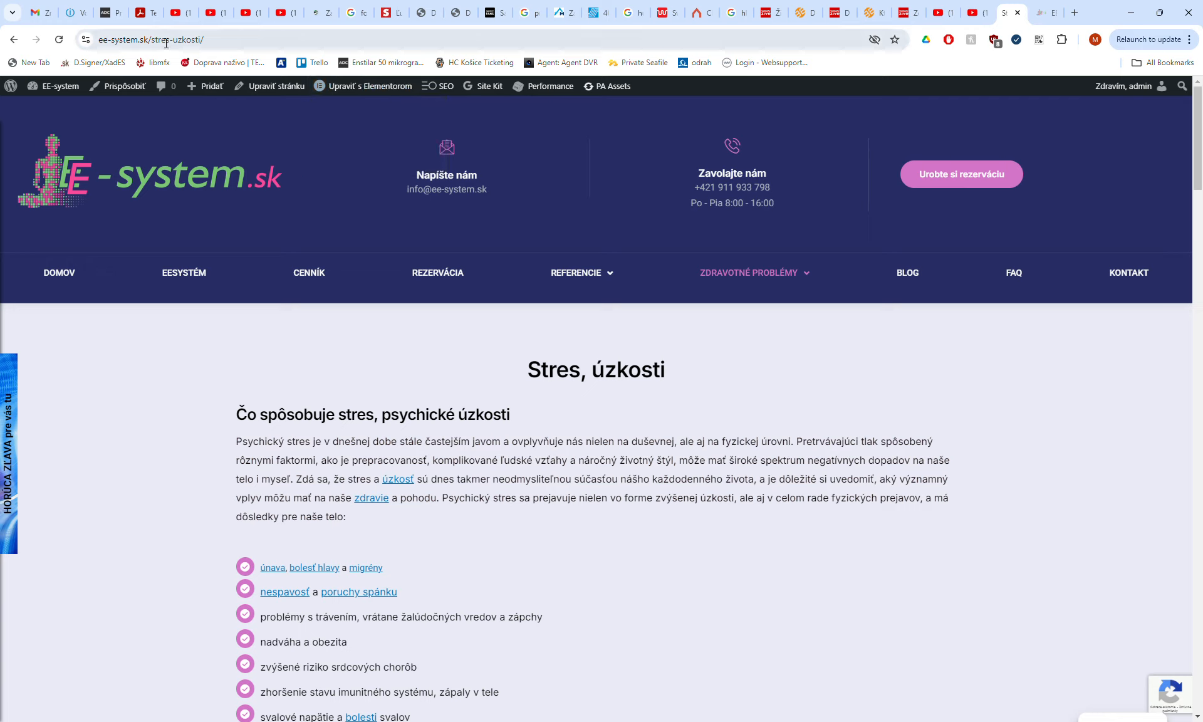
Return to the ee-system.sk homepage and open its page Úvod for editing in Elementor.
{"action": "left_click_drag", "start_coordinate": [202, 40], "coordinate": [368, 46]}
{"action": "key", "text": "BackSpace"}
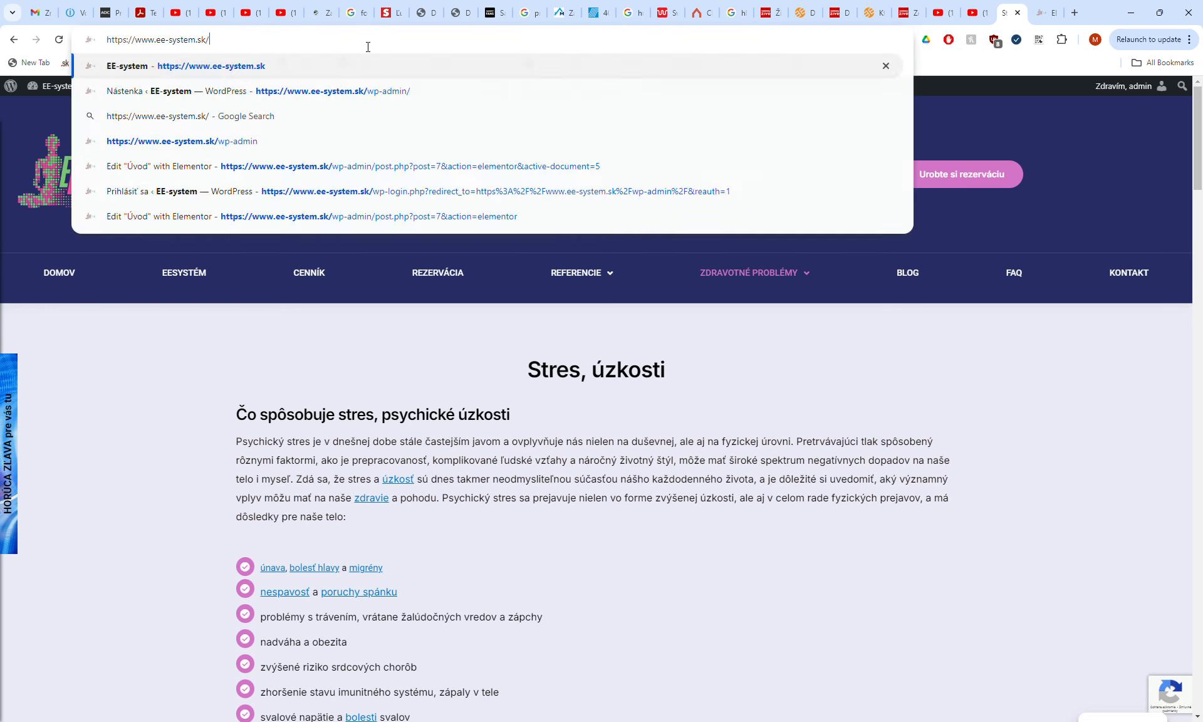
{"action": "key", "text": "Return"}
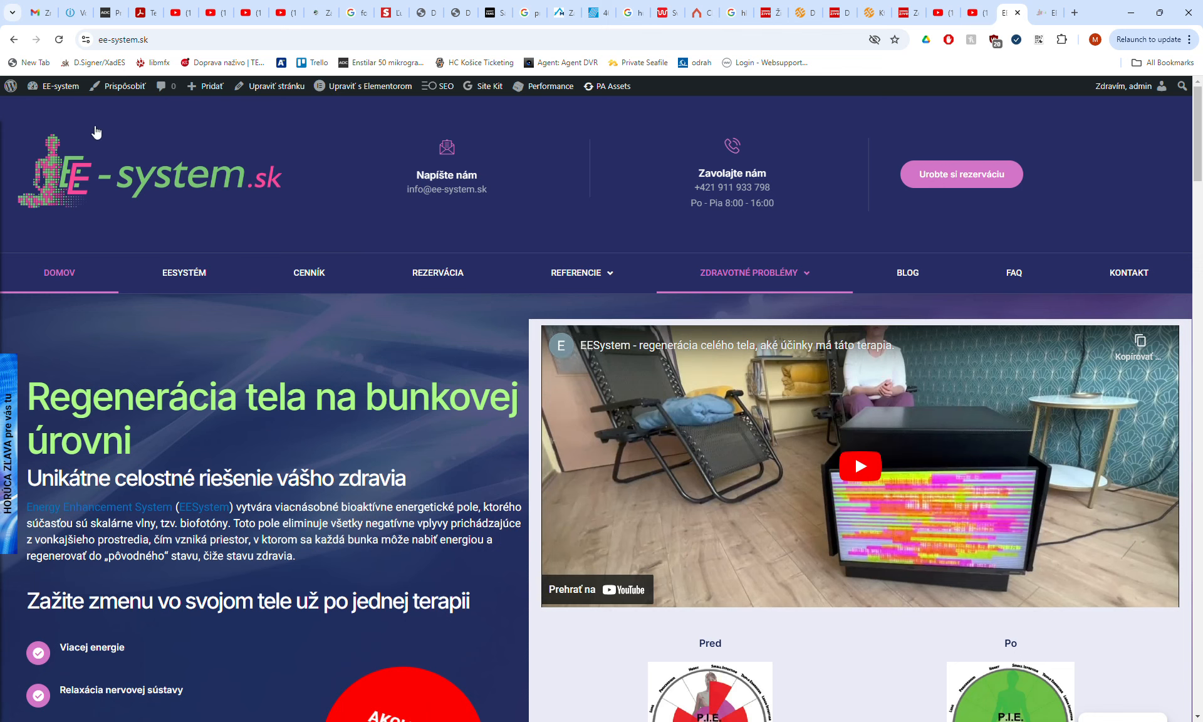
{"action": "left_click", "coordinate": [288, 88]}
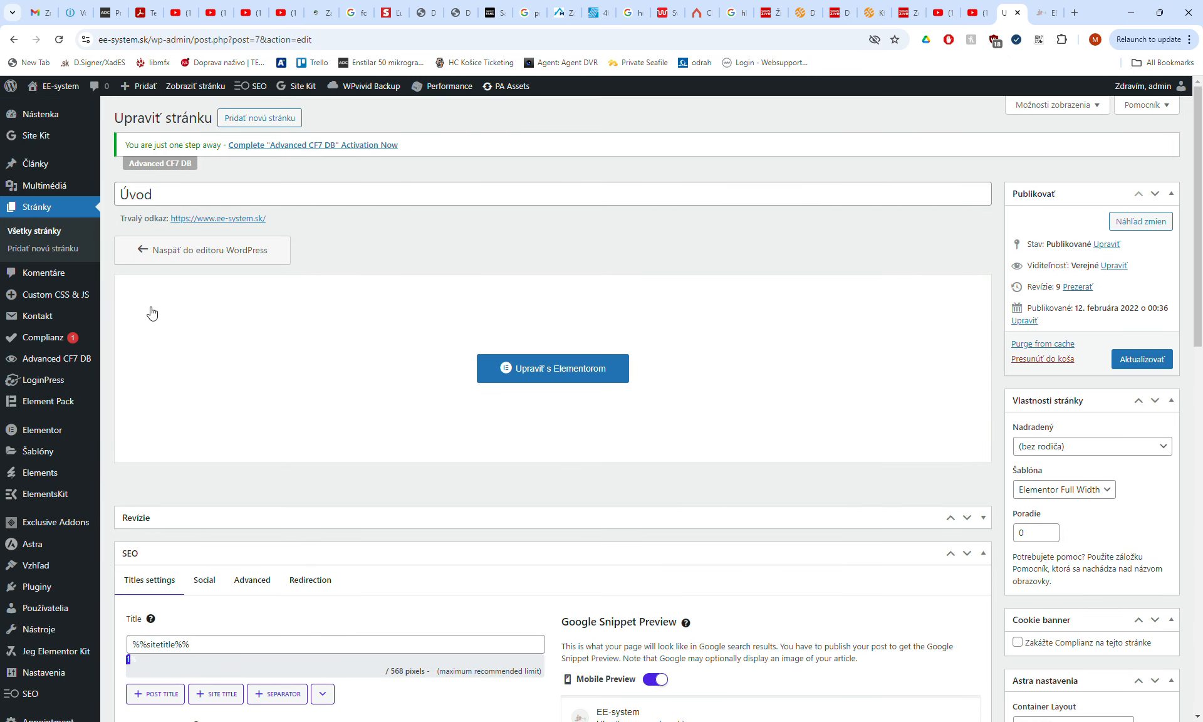
{"action": "left_click", "coordinate": [523, 371]}
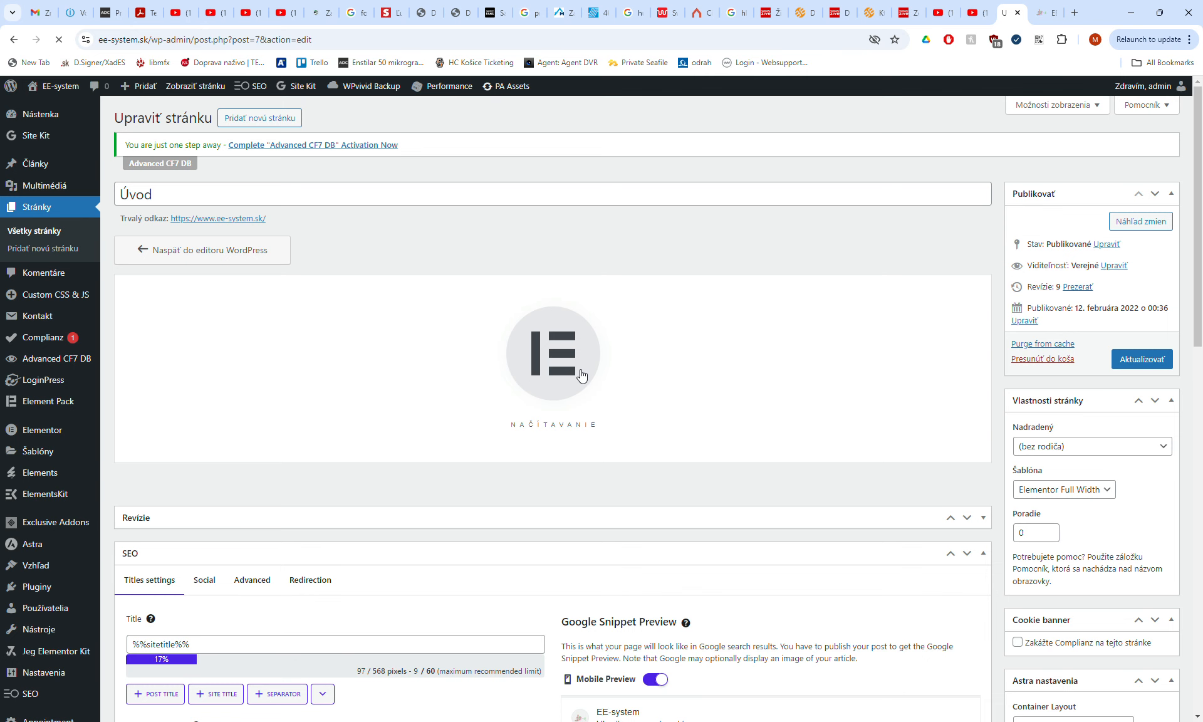
Examine the hero text colours on the live homepage while the Elementor editor loads, and return to the editor.
{"action": "left_click", "coordinate": [1043, 9]}
{"action": "scroll", "coordinate": [300, 430], "scroll_direction": "down", "scroll_amount": 4}
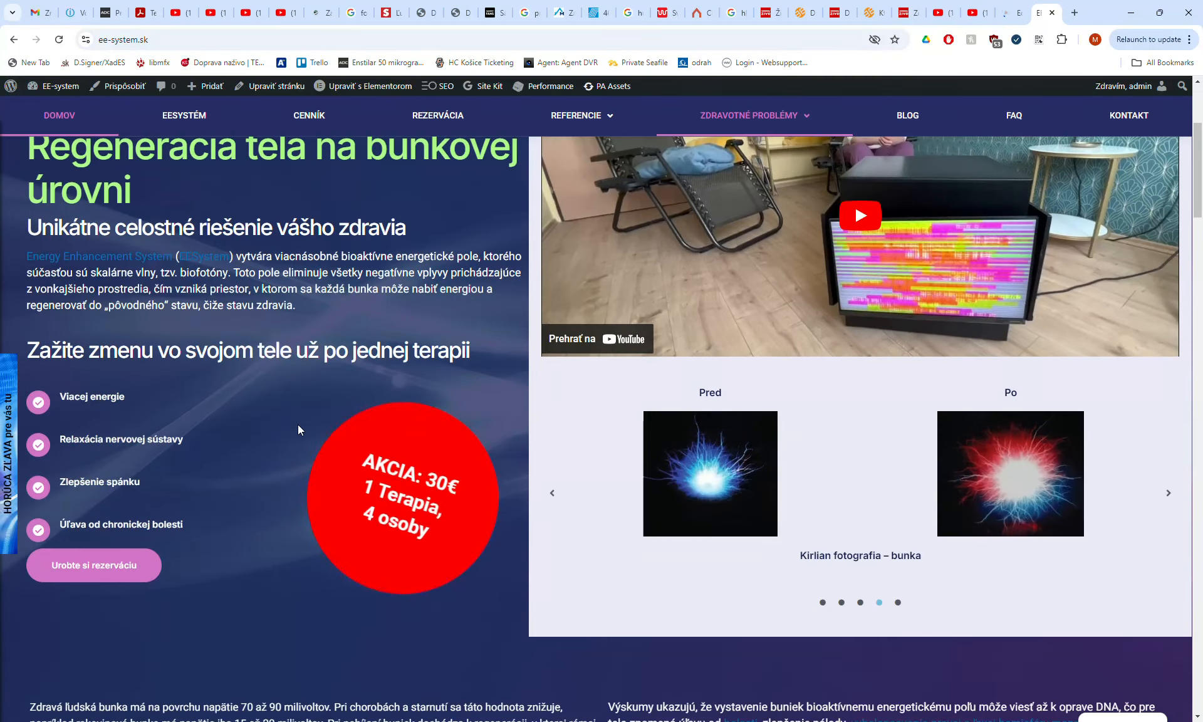
{"action": "scroll", "coordinate": [300, 430], "scroll_direction": "up", "scroll_amount": 2}
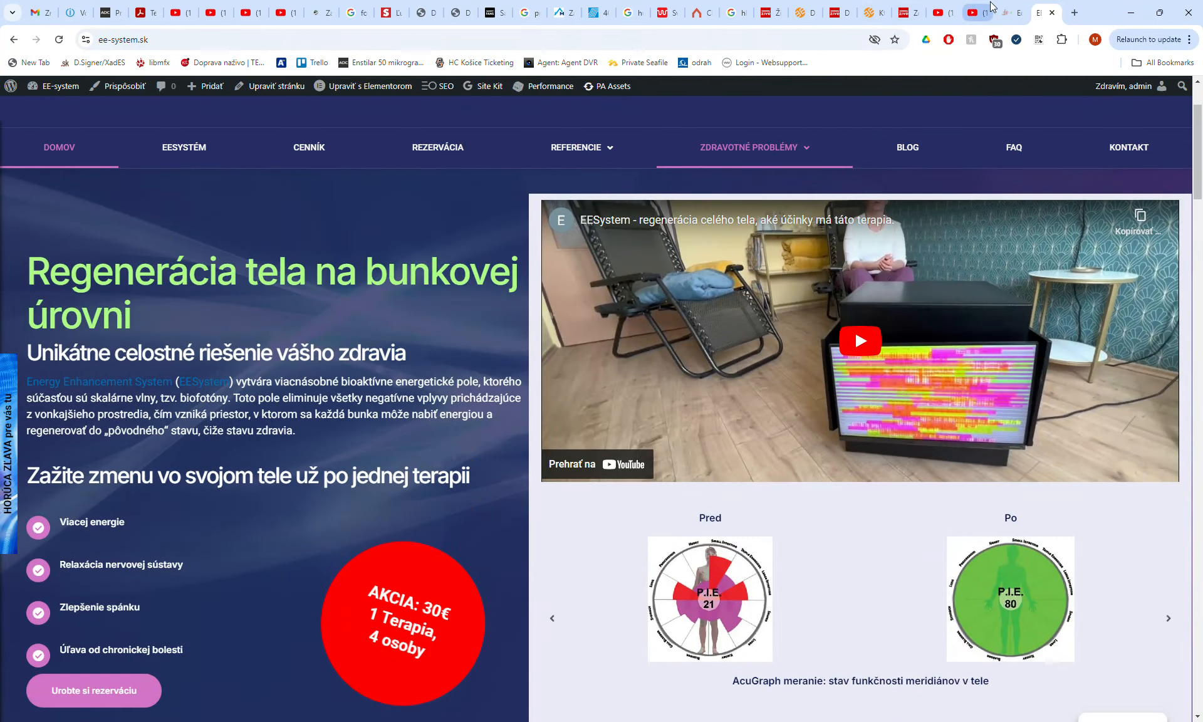
{"action": "left_click", "coordinate": [1001, 8]}
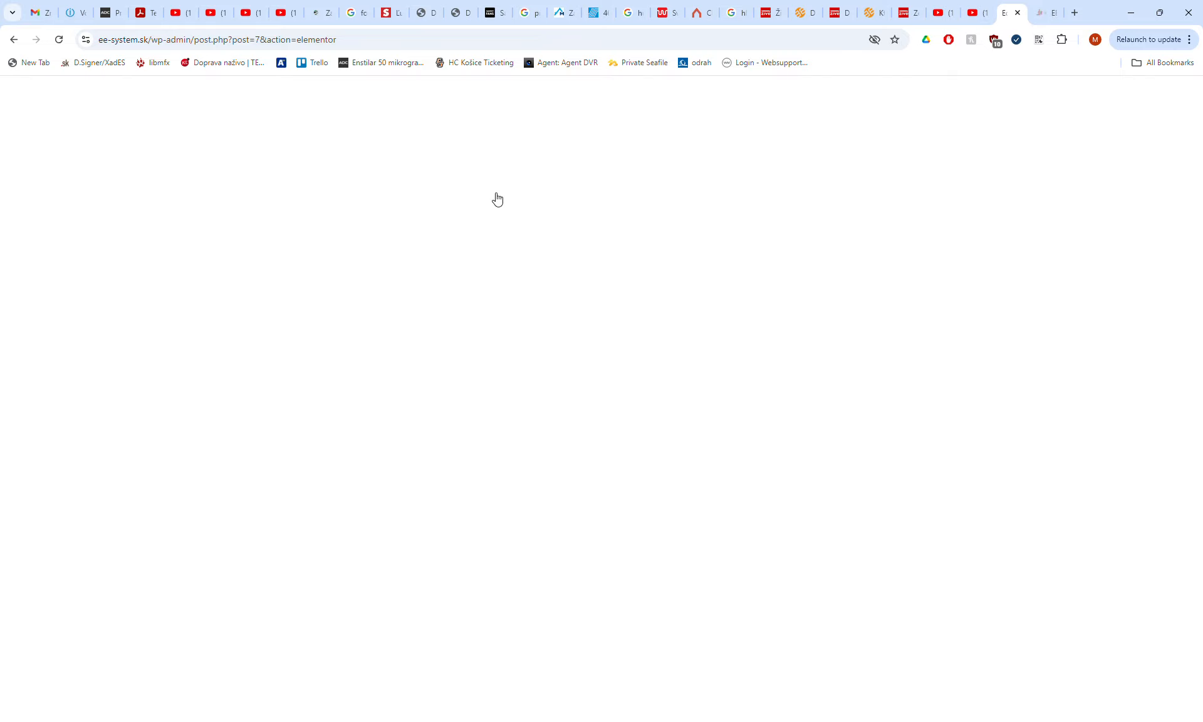
{"action": "left_click", "coordinate": [1043, 12]}
{"action": "left_click", "coordinate": [1011, 9]}
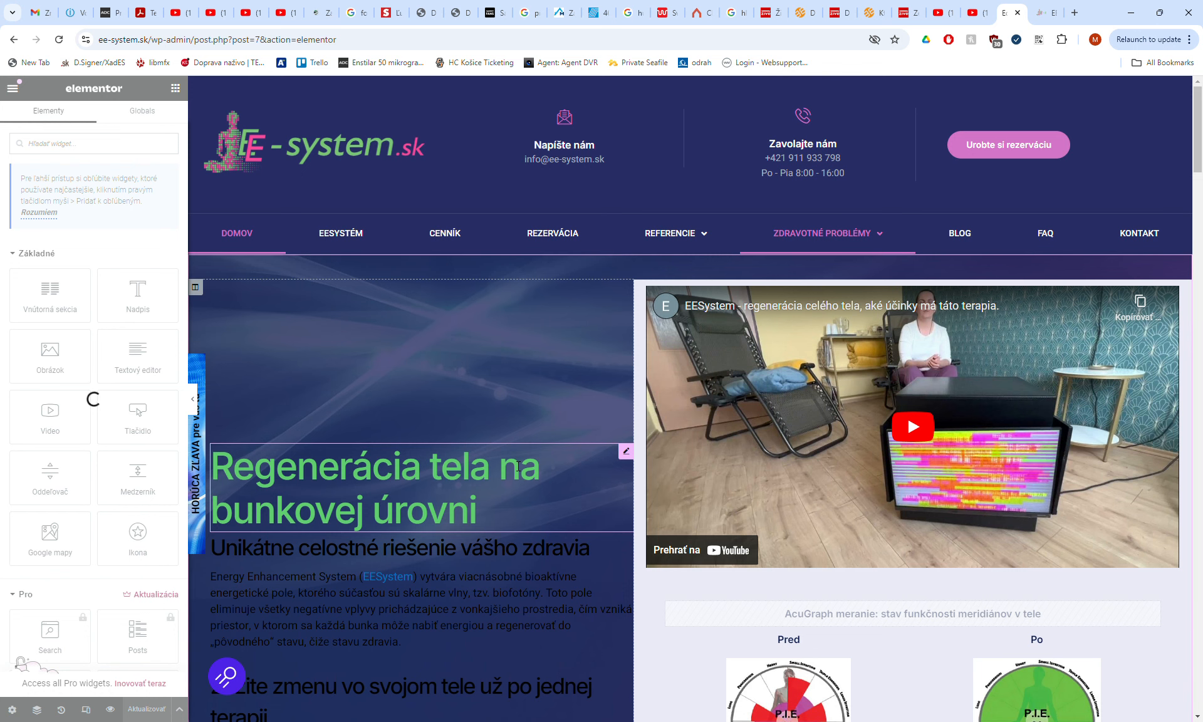
Review the hero and the paragraphs below it in the editor, and open the site-wide settings (Nastavenia stránky).
{"action": "scroll", "coordinate": [518, 467], "scroll_direction": "down", "scroll_amount": 9}
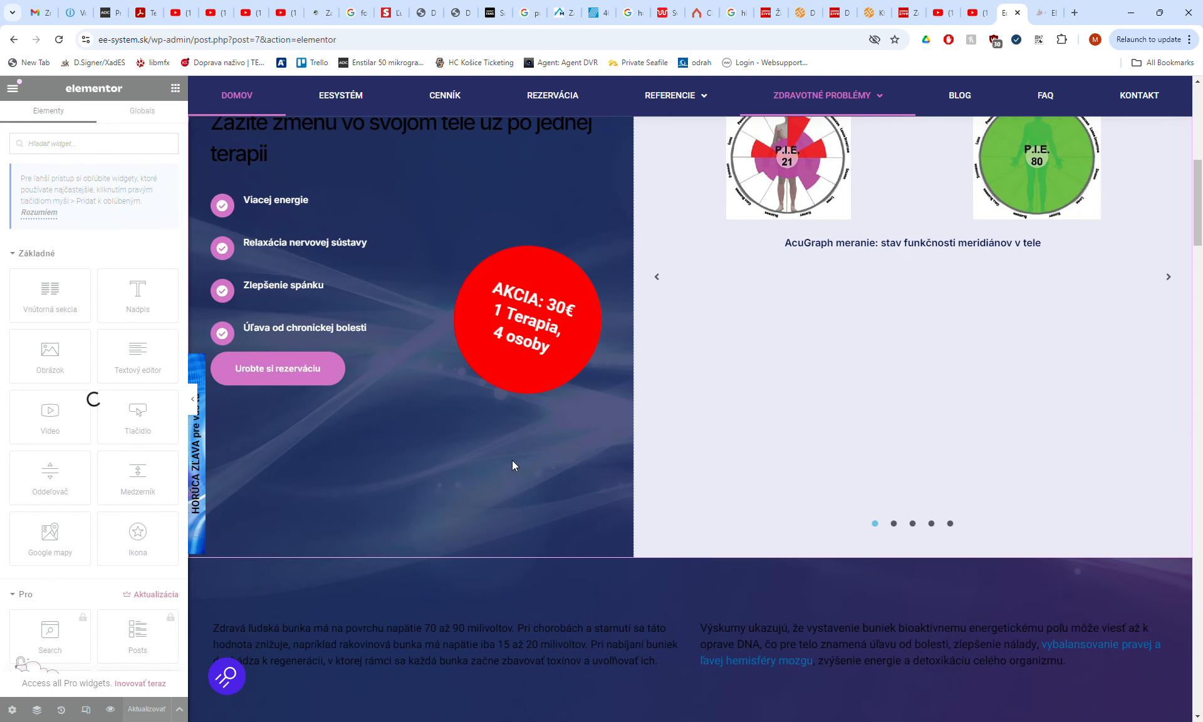
{"action": "scroll", "coordinate": [513, 465], "scroll_direction": "up", "scroll_amount": 5}
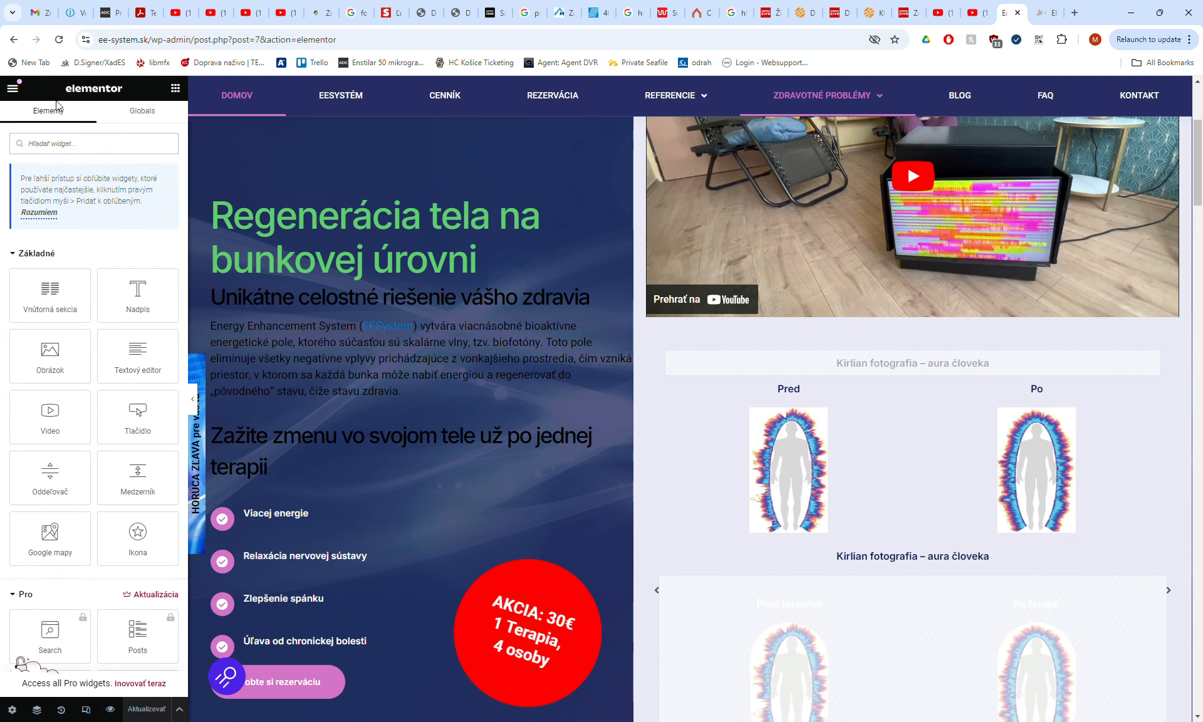
{"action": "left_click", "coordinate": [13, 89]}
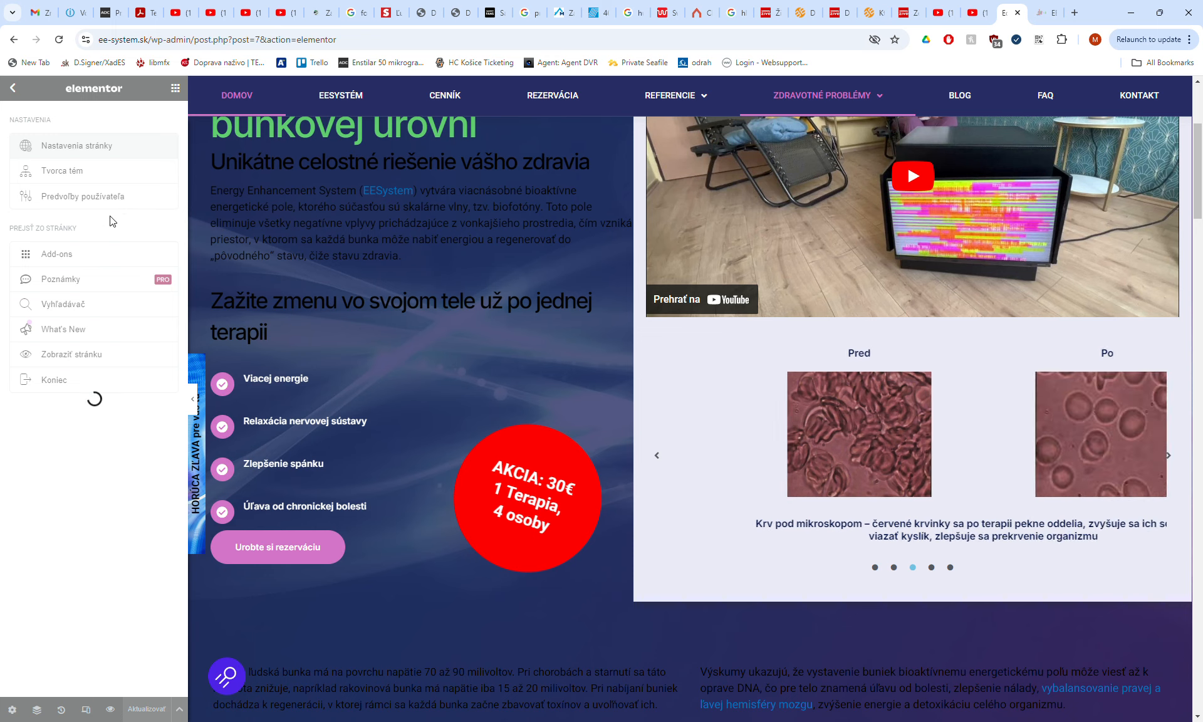
{"action": "left_click", "coordinate": [69, 149]}
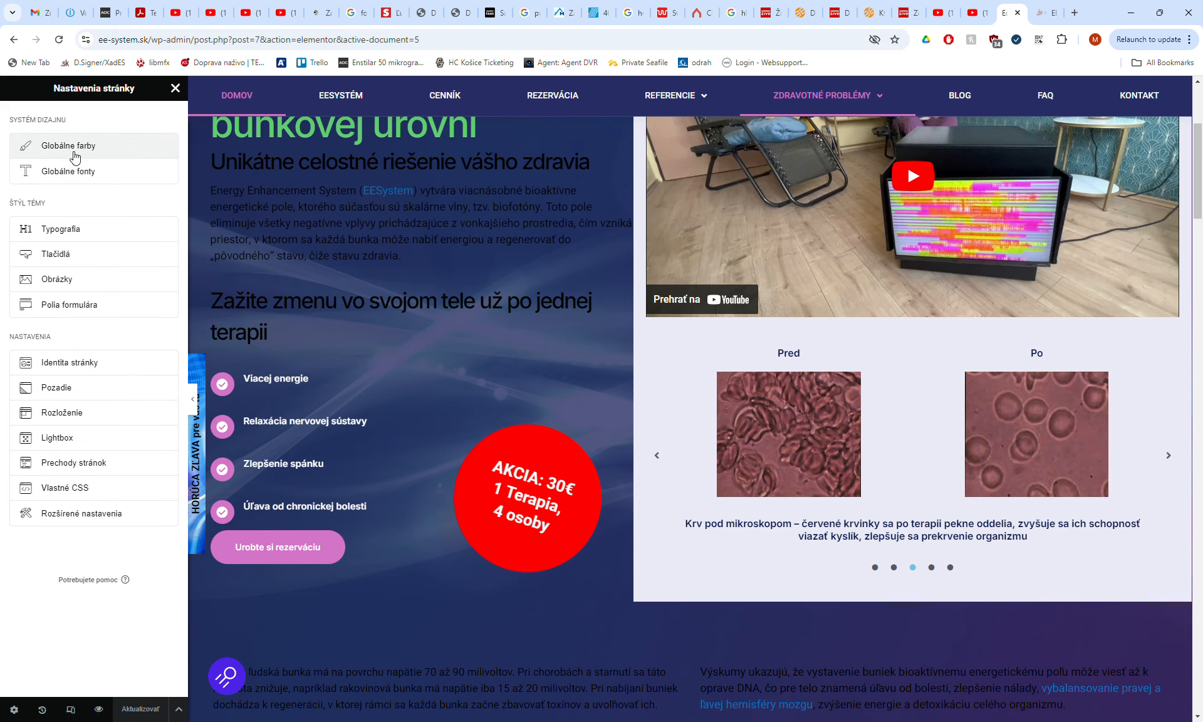